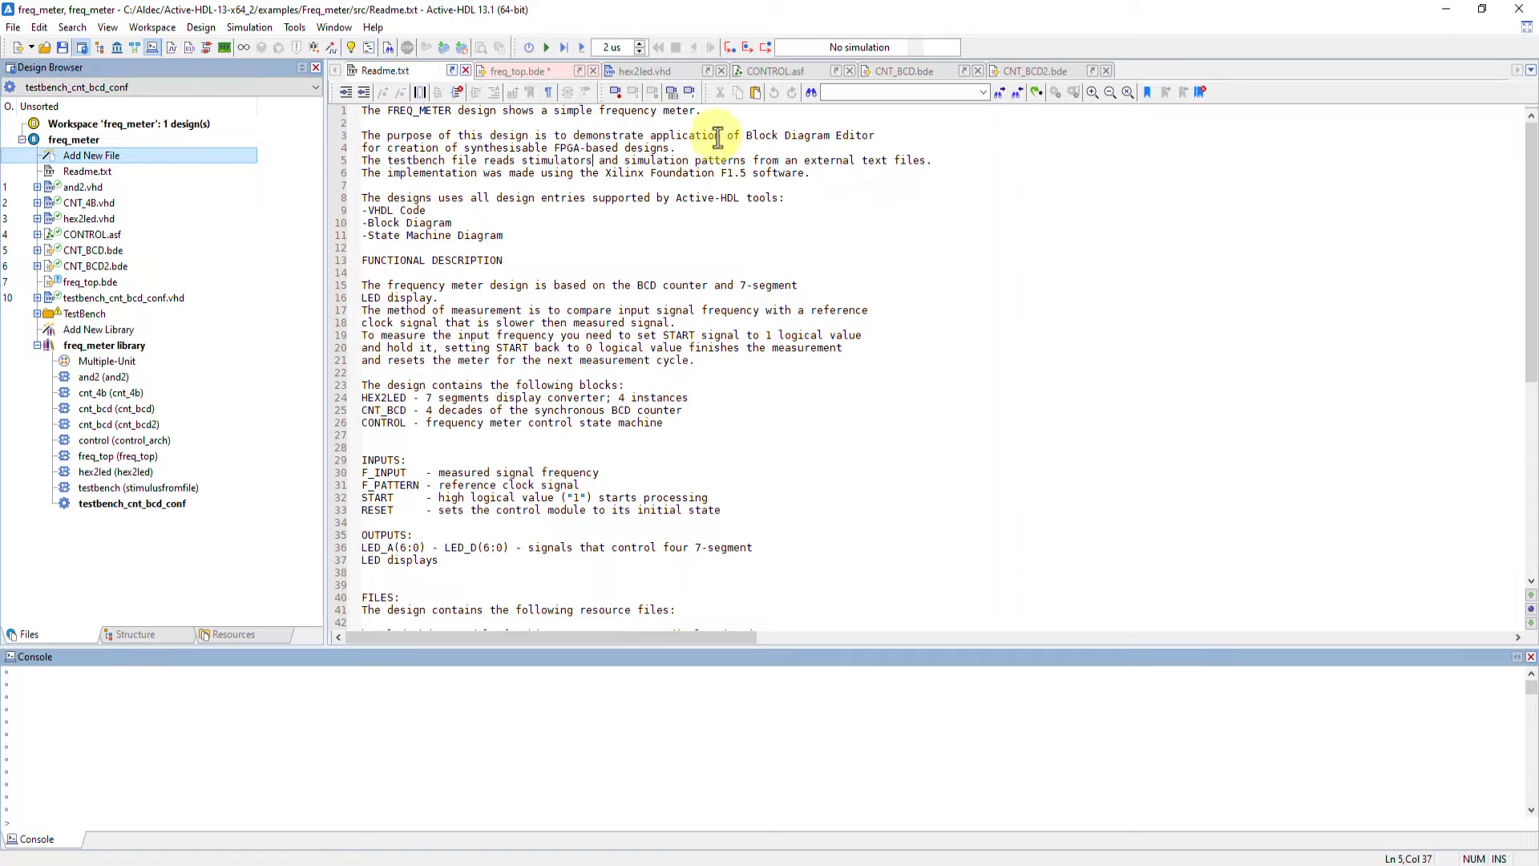
left_click_drag(702, 117, 591, 128)
left_click(617, 125)
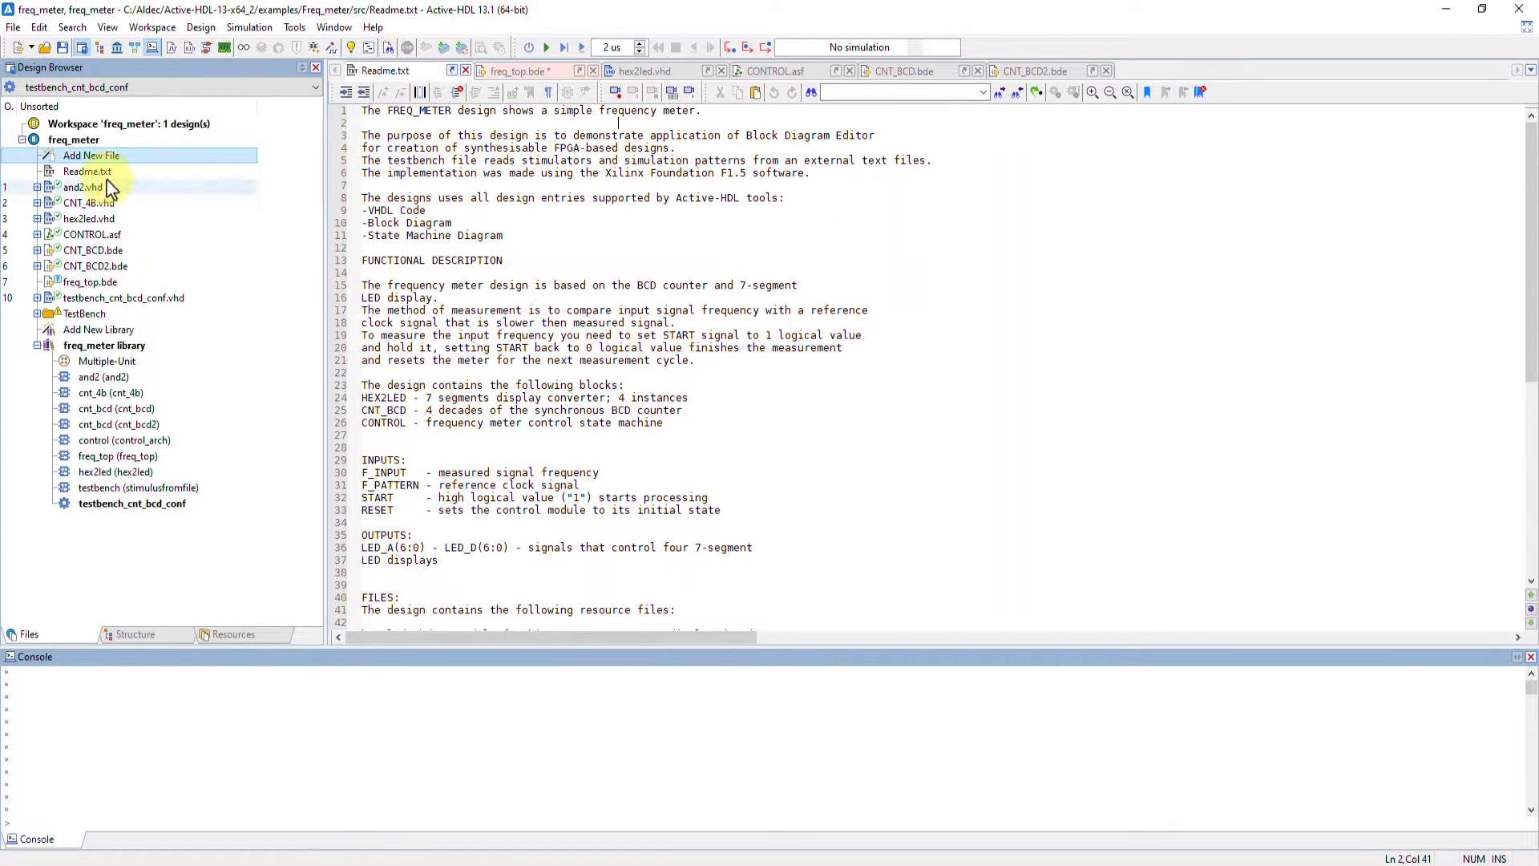
Browse the VHDL example designs in the Open Example dialog, selecting freq_meter, then close the dialog
left_click(373, 27)
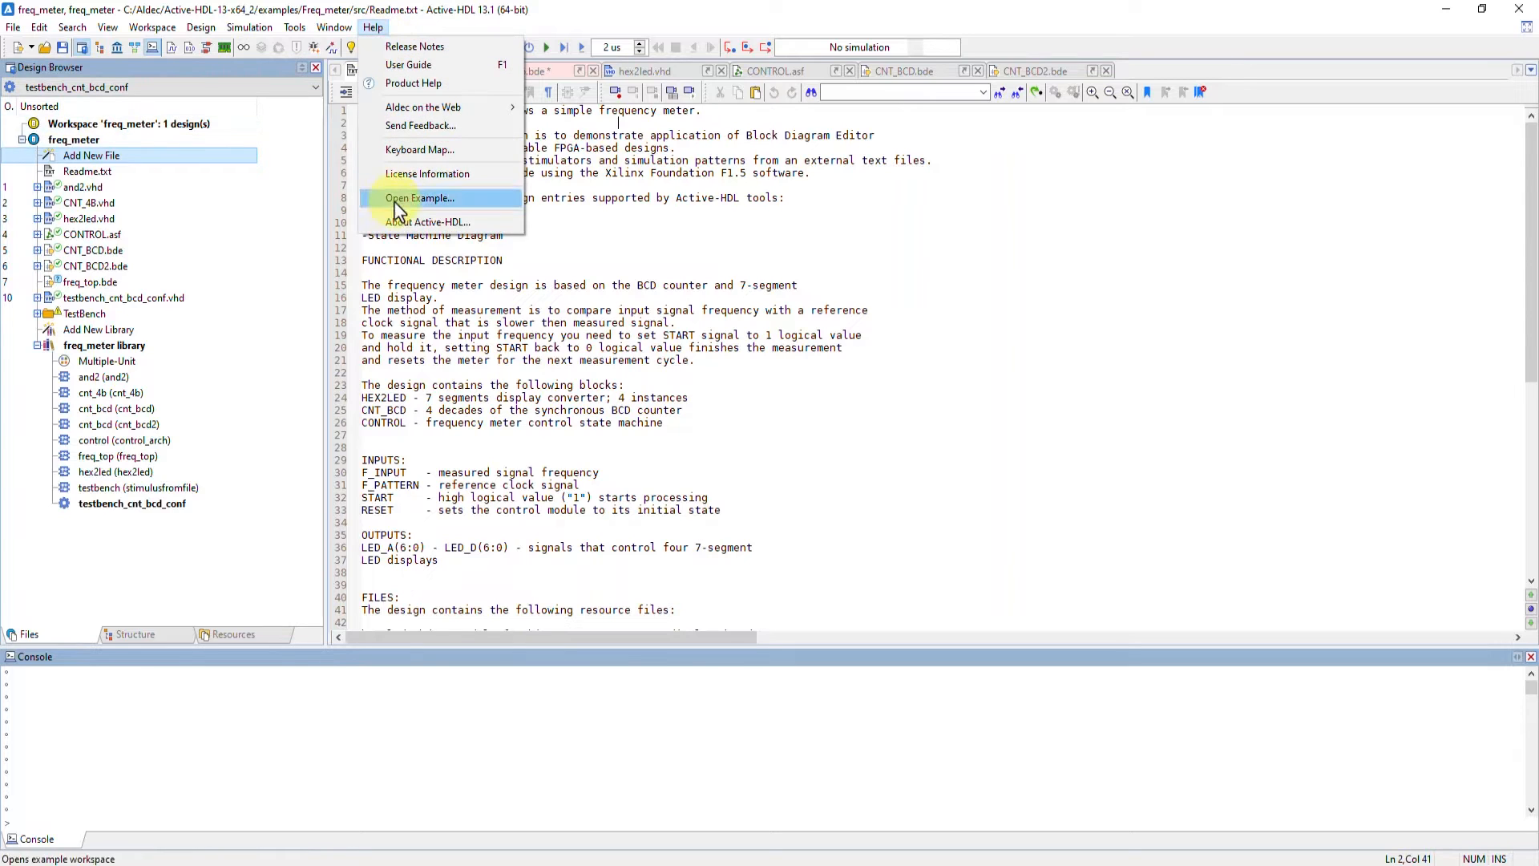
left_click(401, 202)
double_click(601, 484)
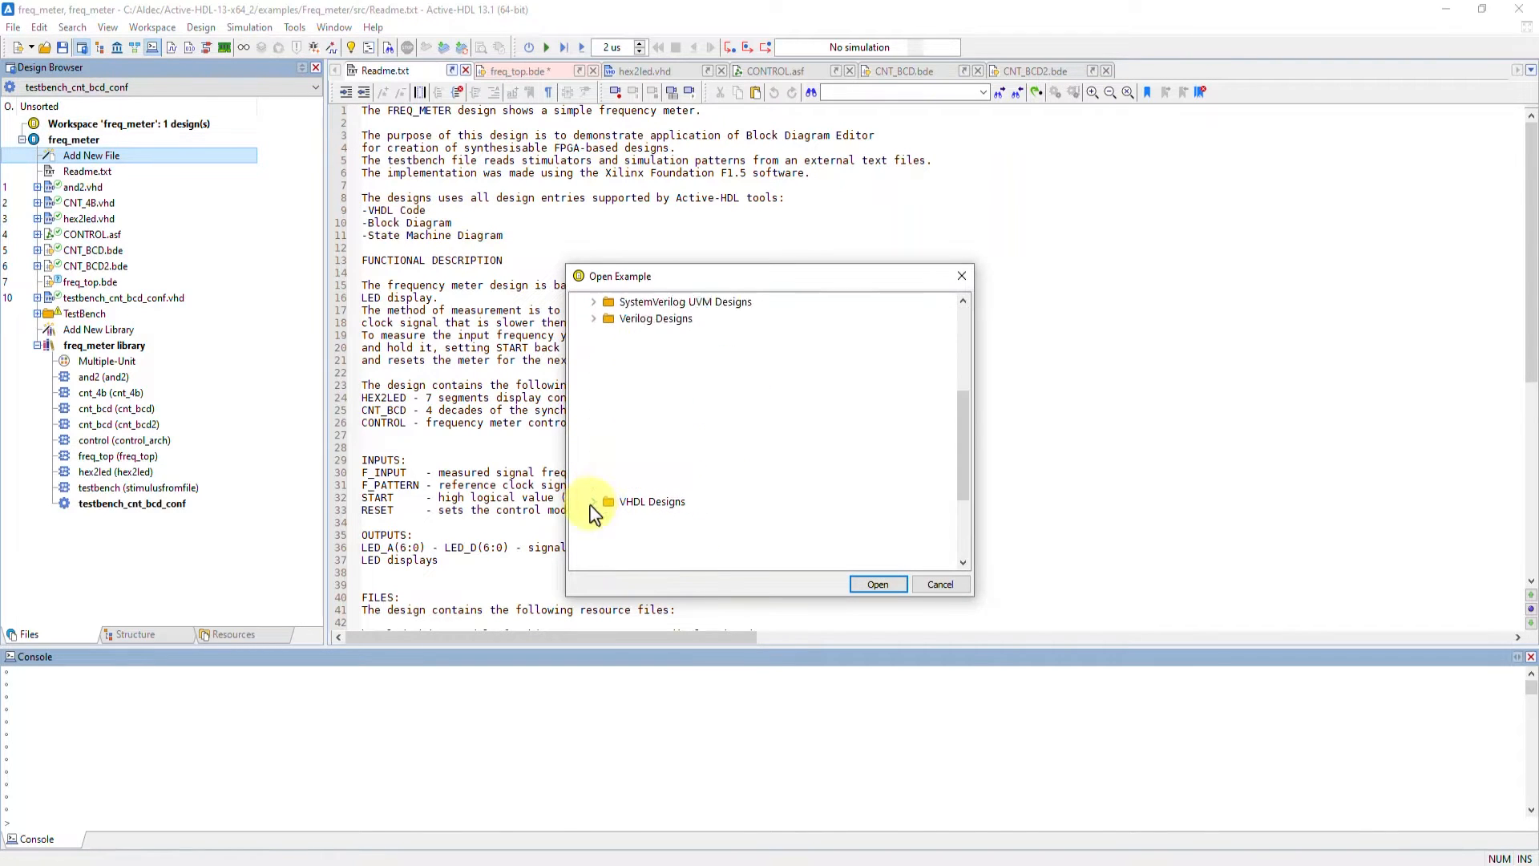
left_click(629, 302)
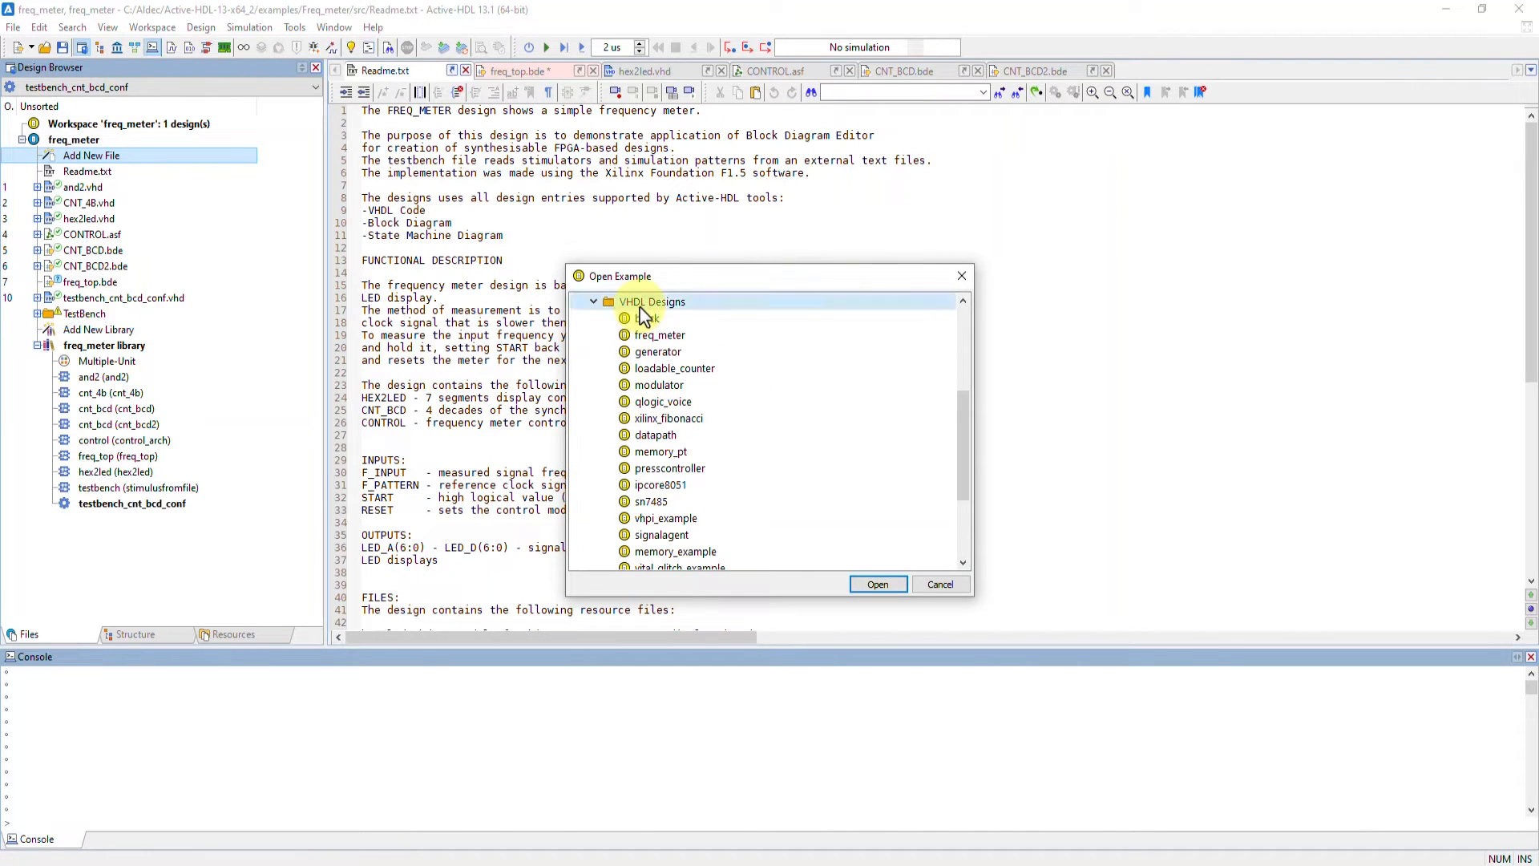
left_click(694, 338)
left_click(962, 276)
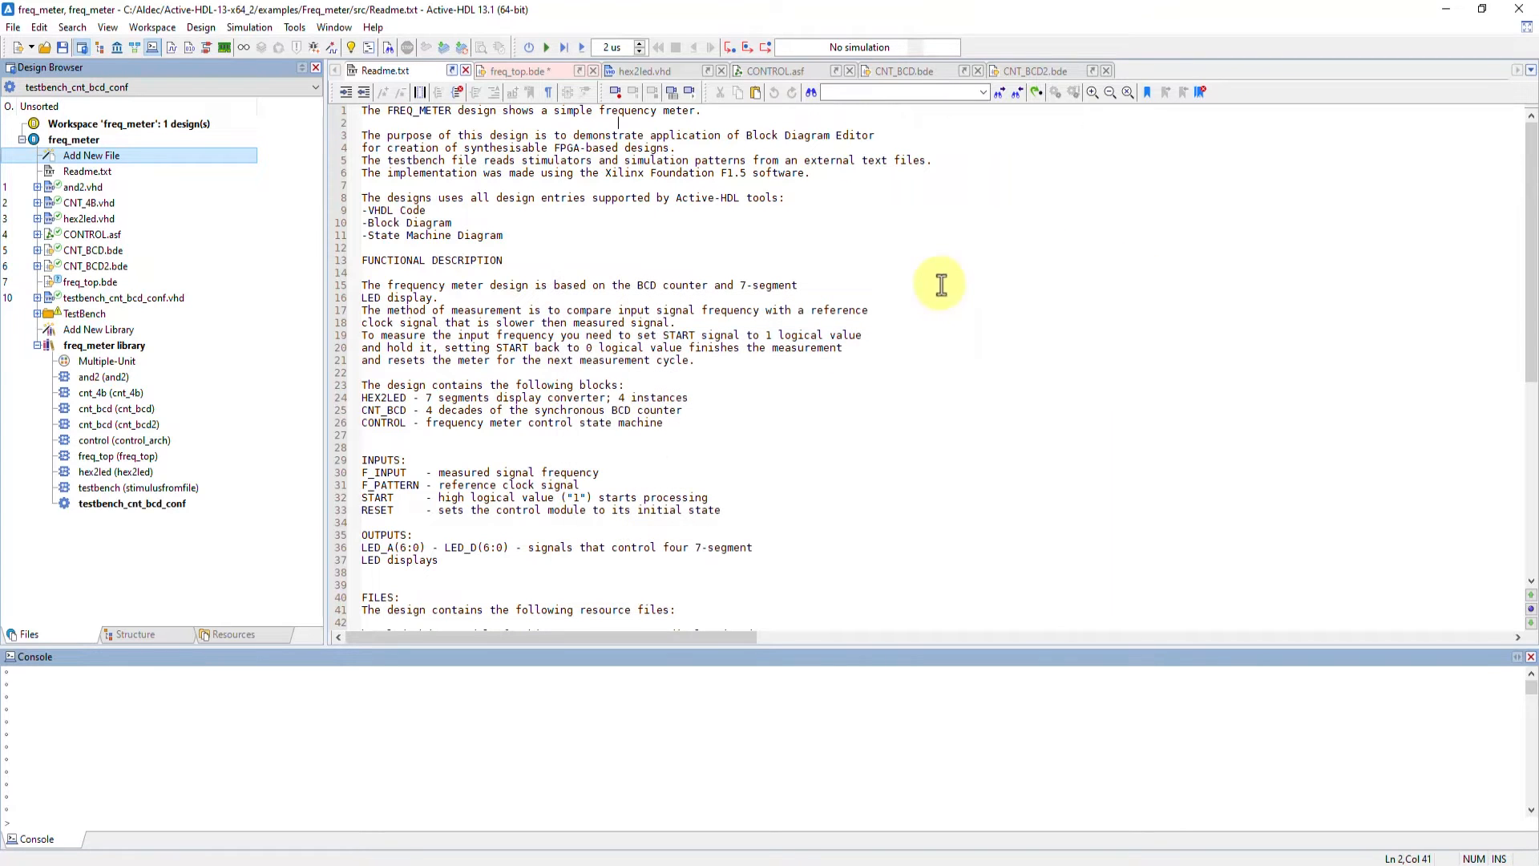
Review the open design files hex2led.vhd, CONTROL.asf, CNT_BCD.bde, CNT_BCD2.bde and freq_top.bde in turn
left_click(622, 72)
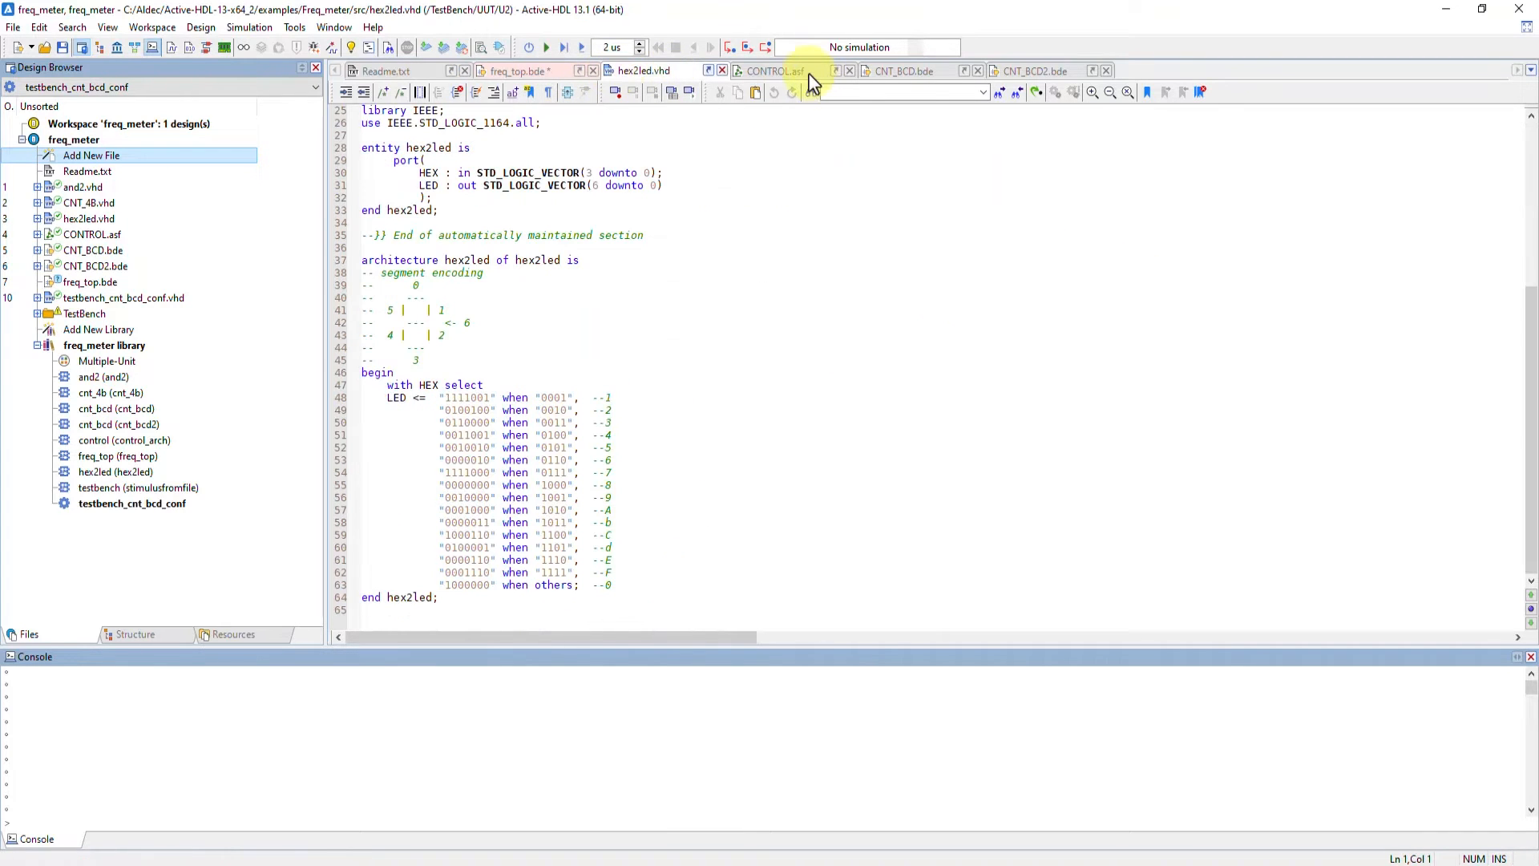
left_click(808, 74)
left_click(904, 71)
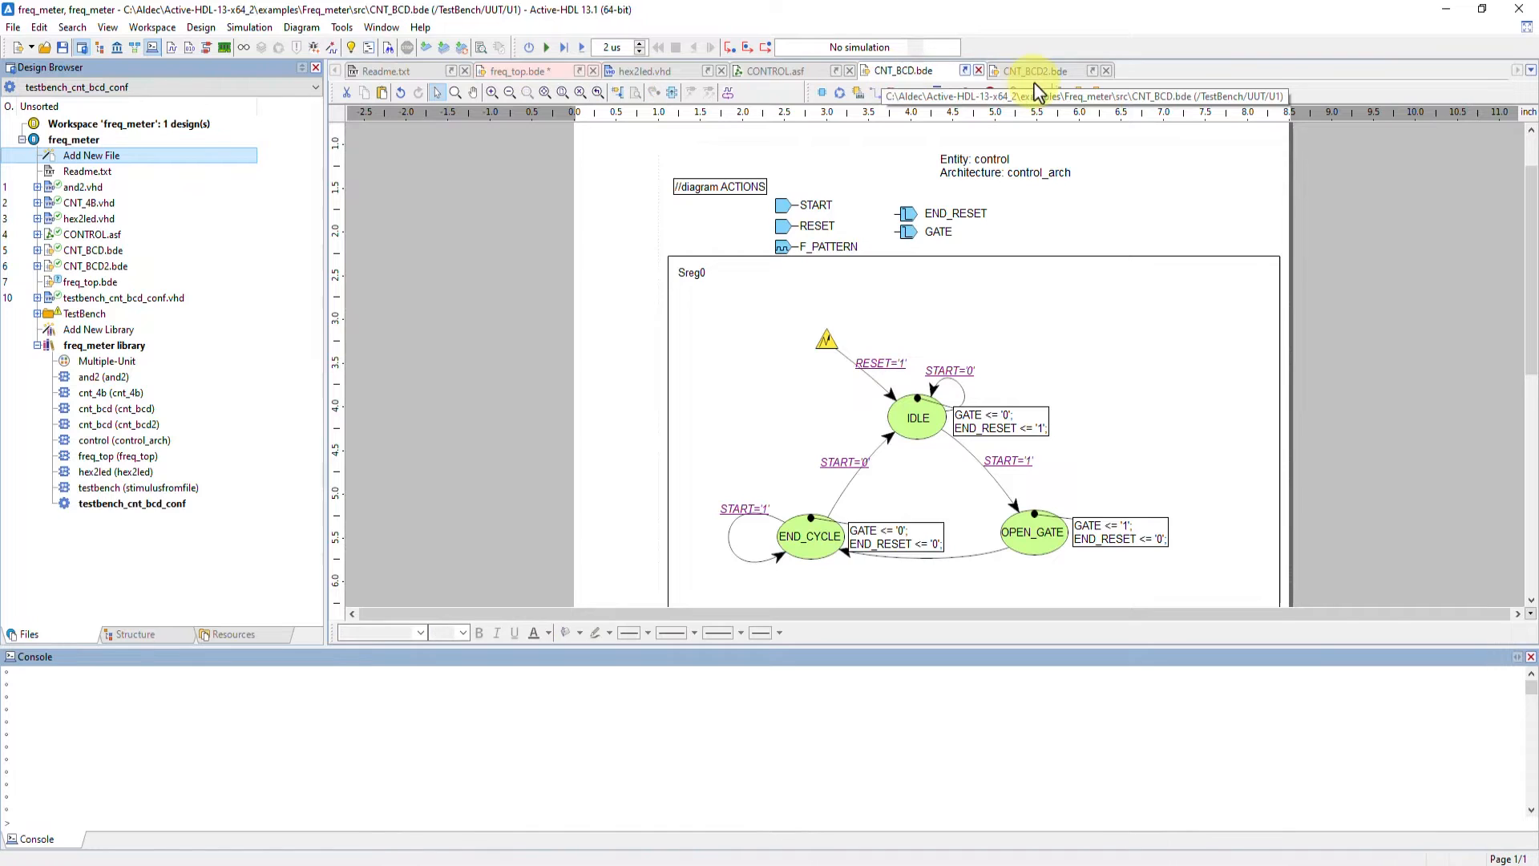
left_click(1038, 72)
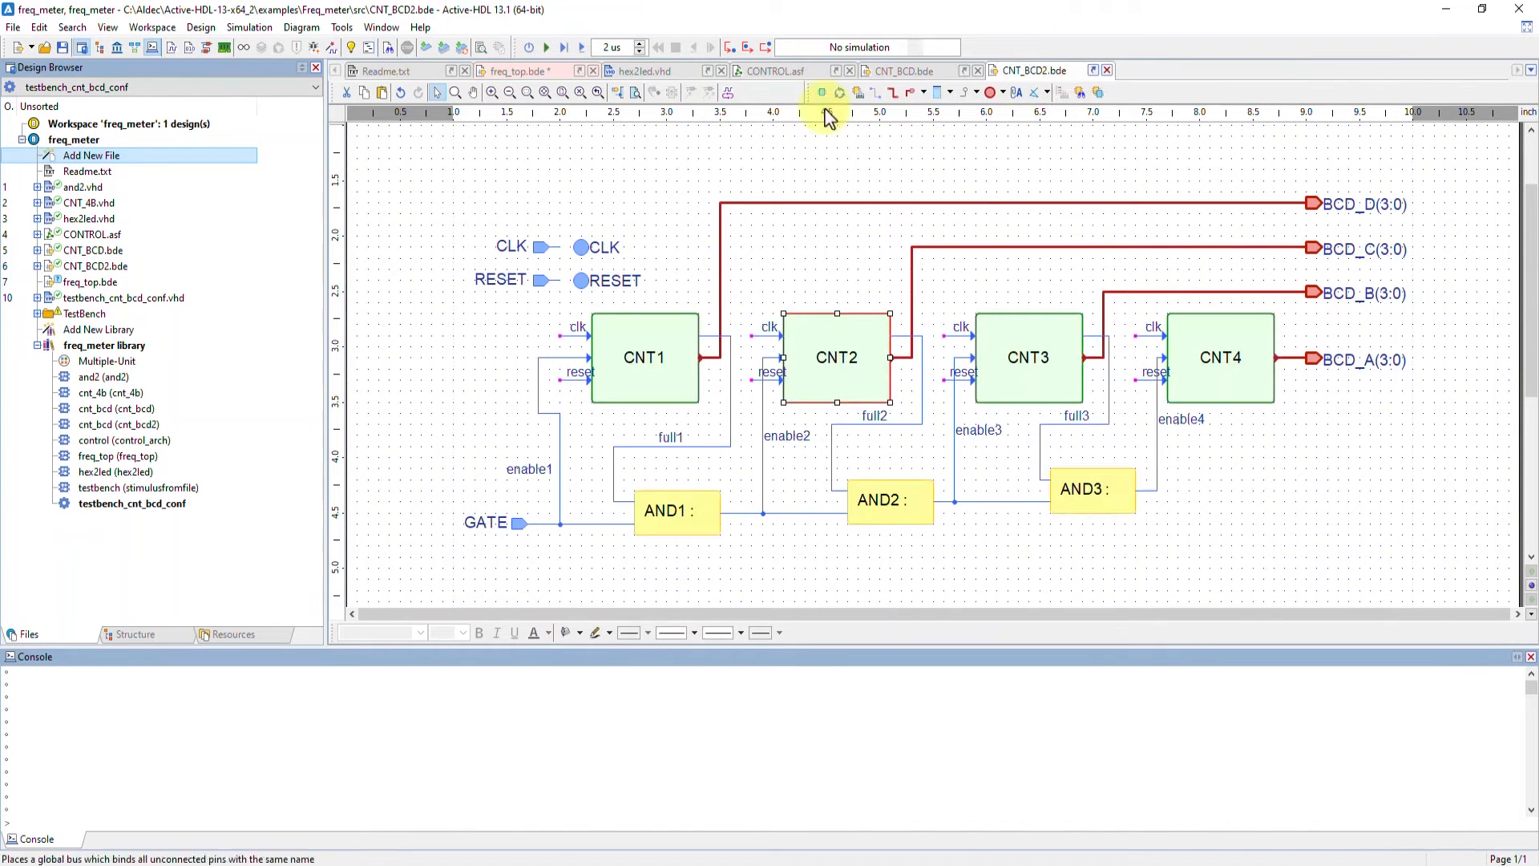
left_click(513, 72)
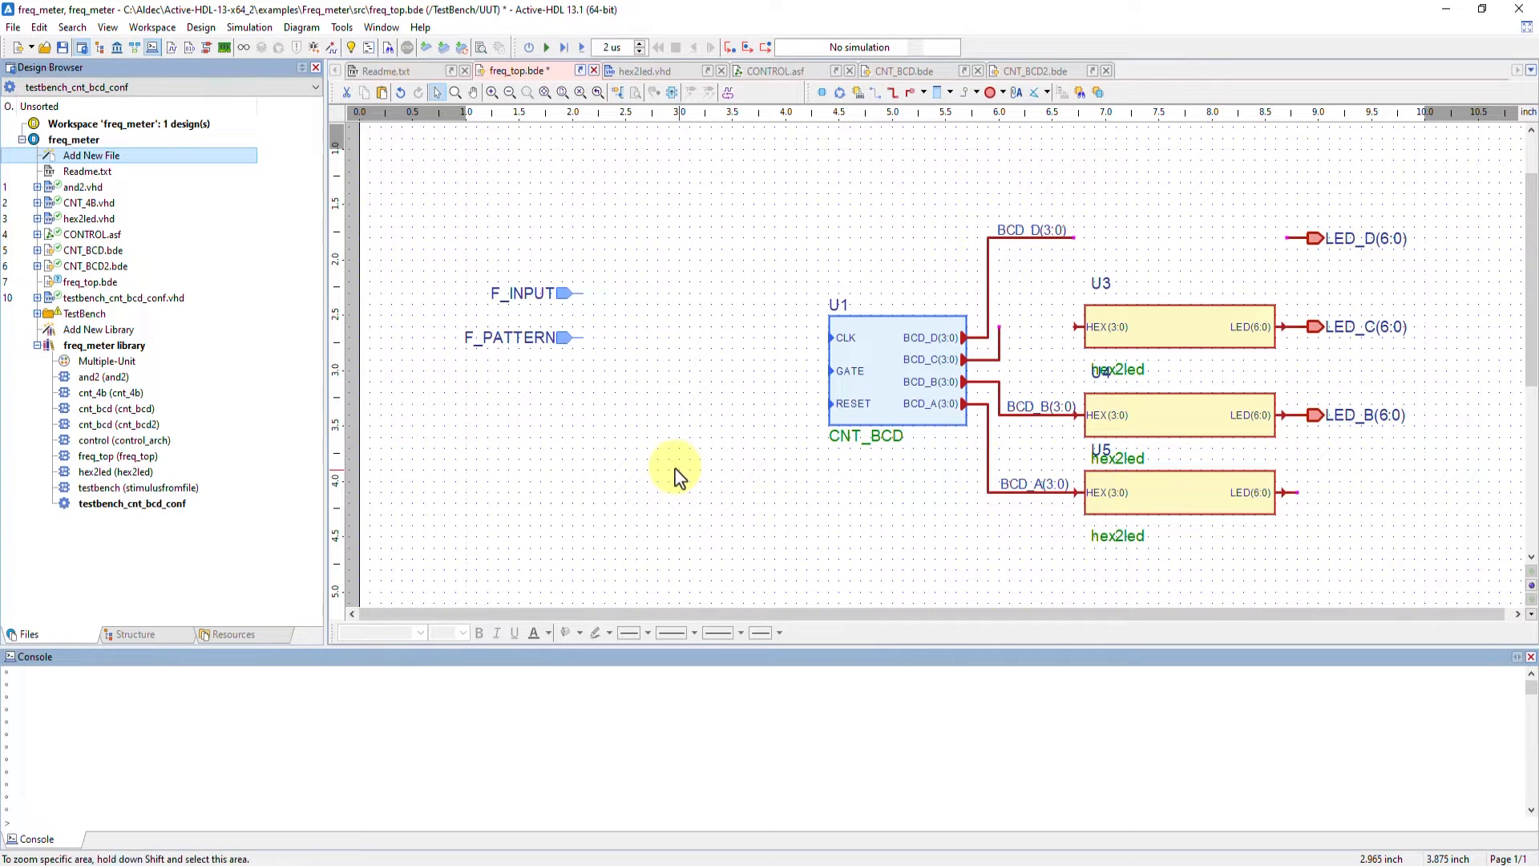
double_click(126, 156)
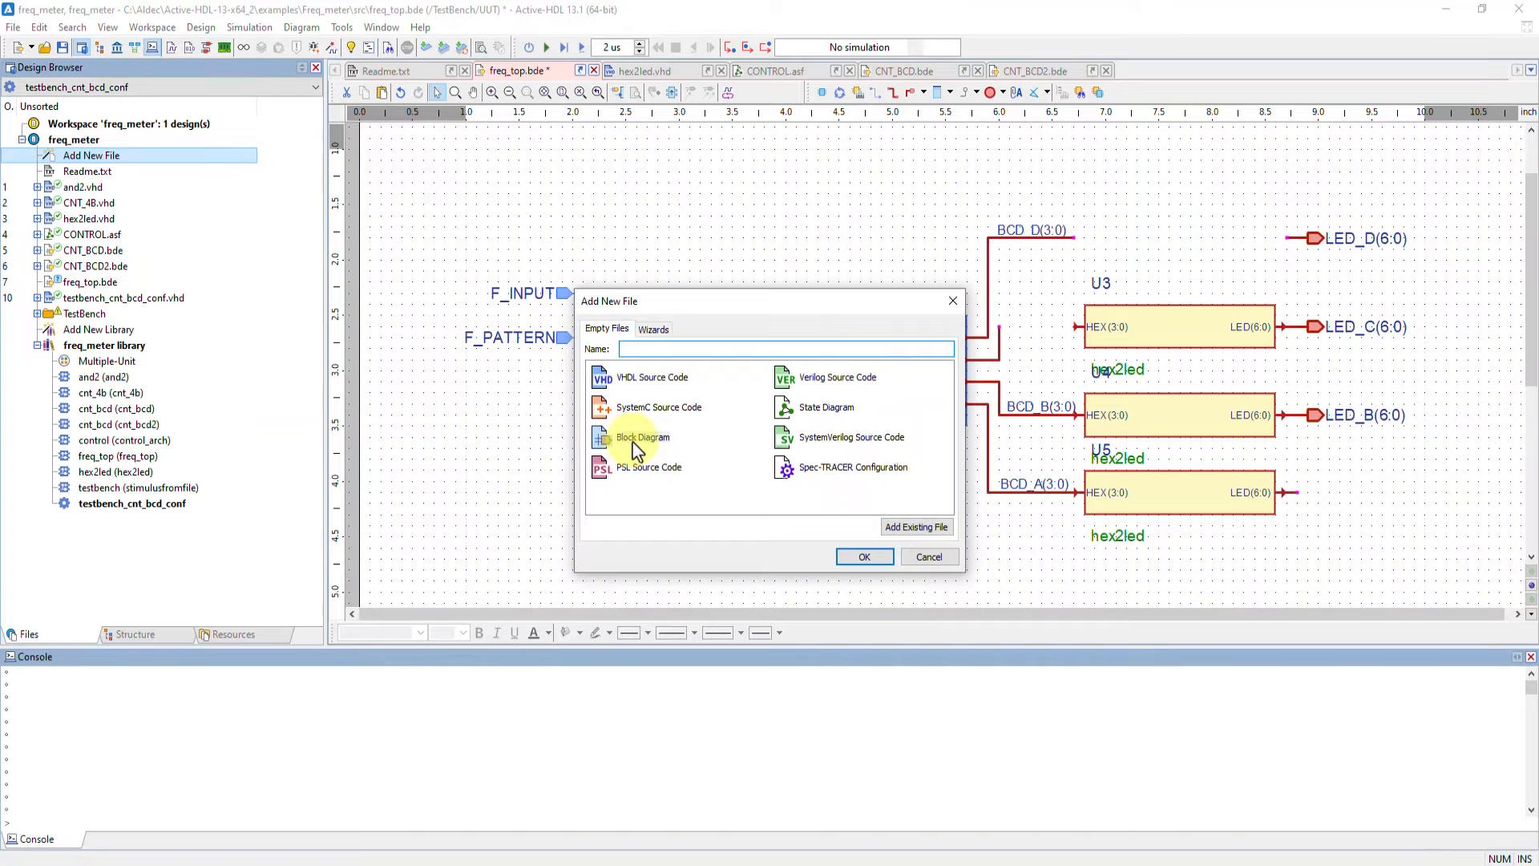
left_click(644, 347)
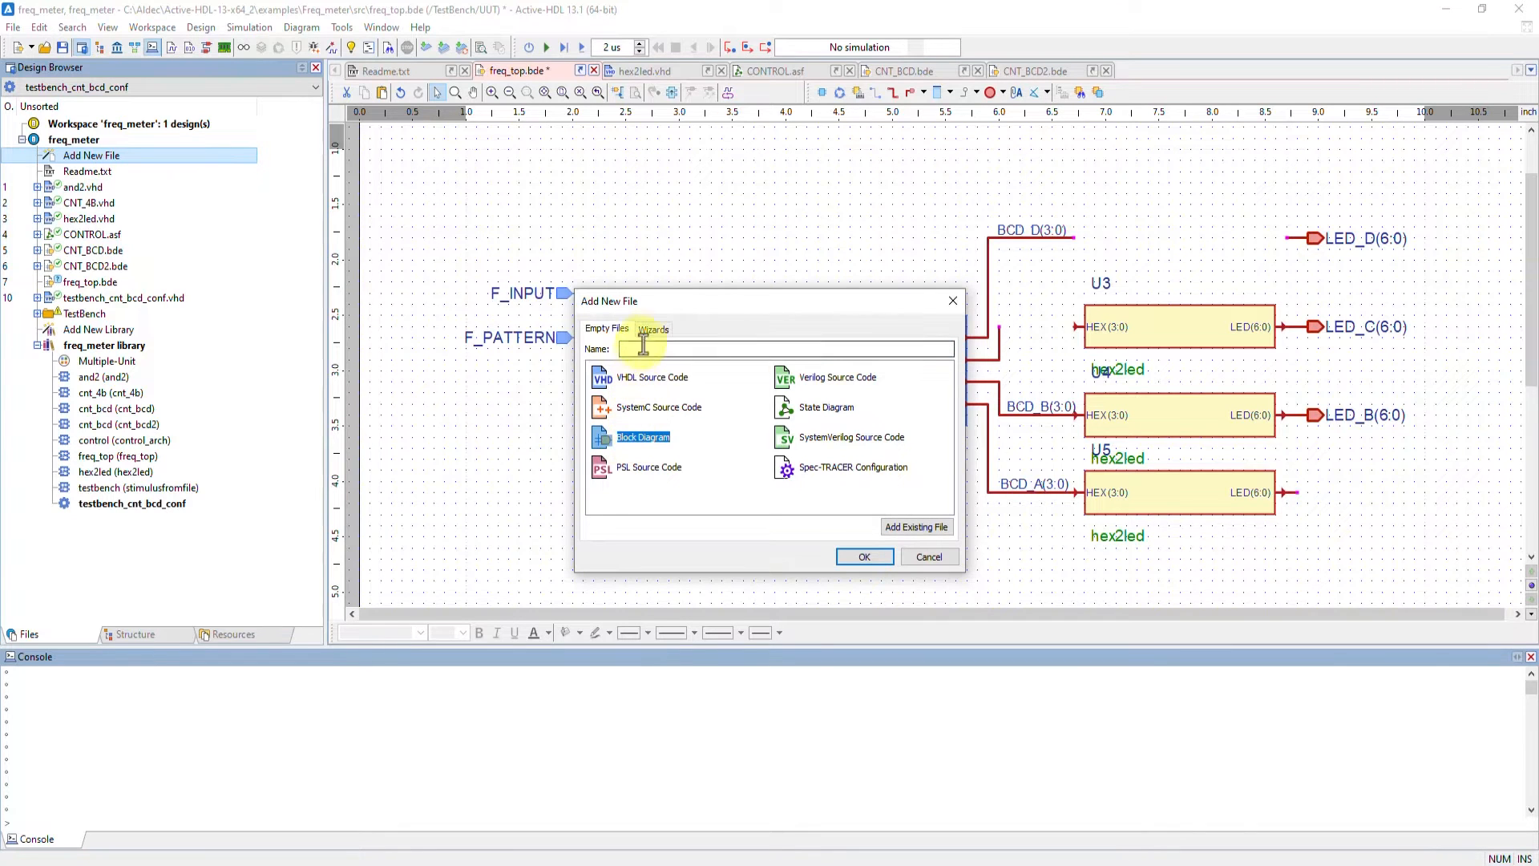
left_click(654, 333)
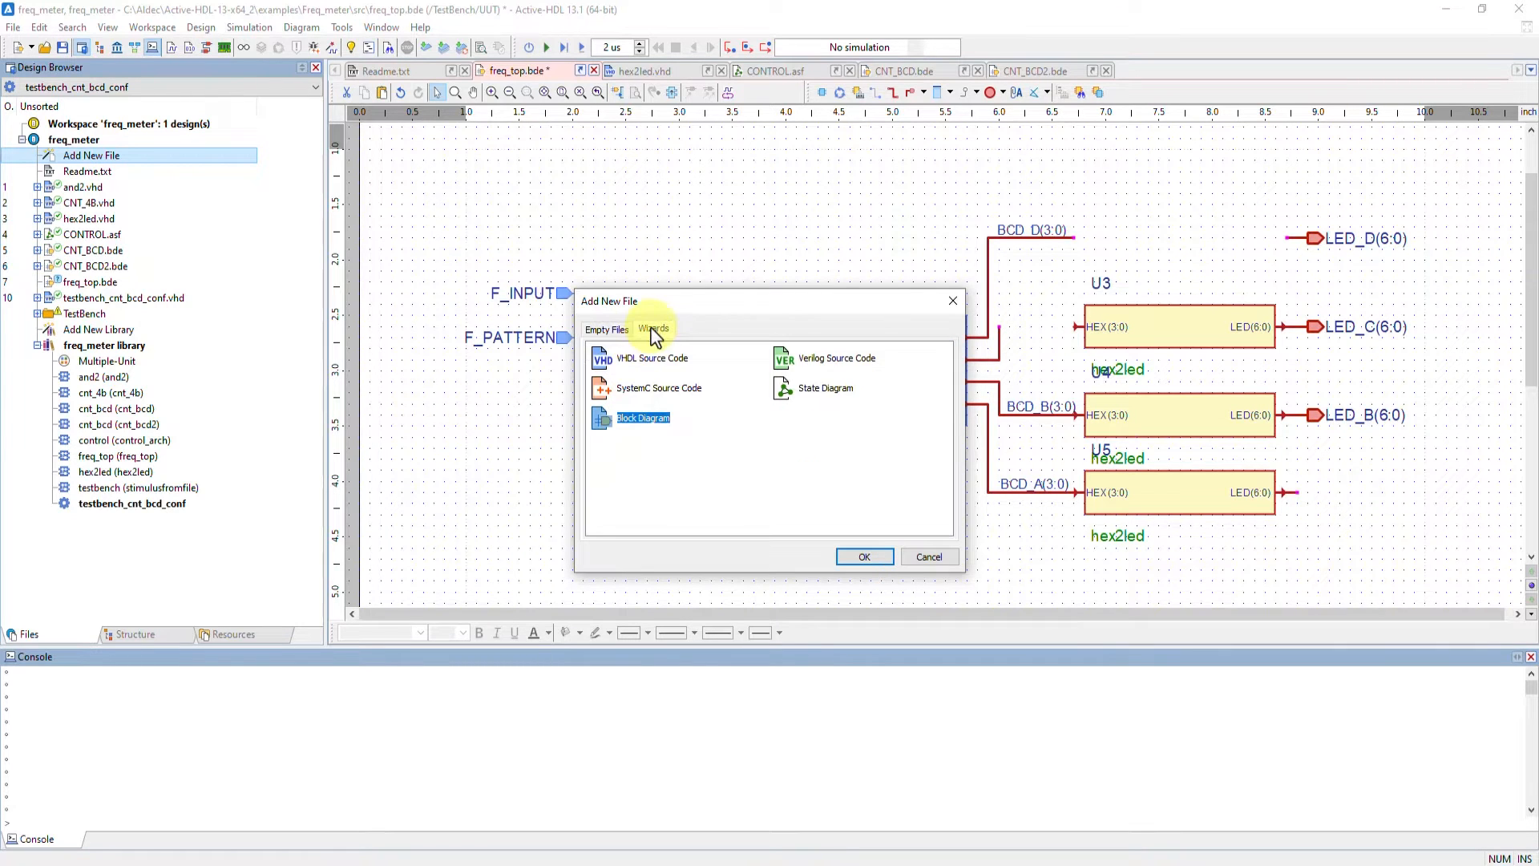
double_click(642, 420)
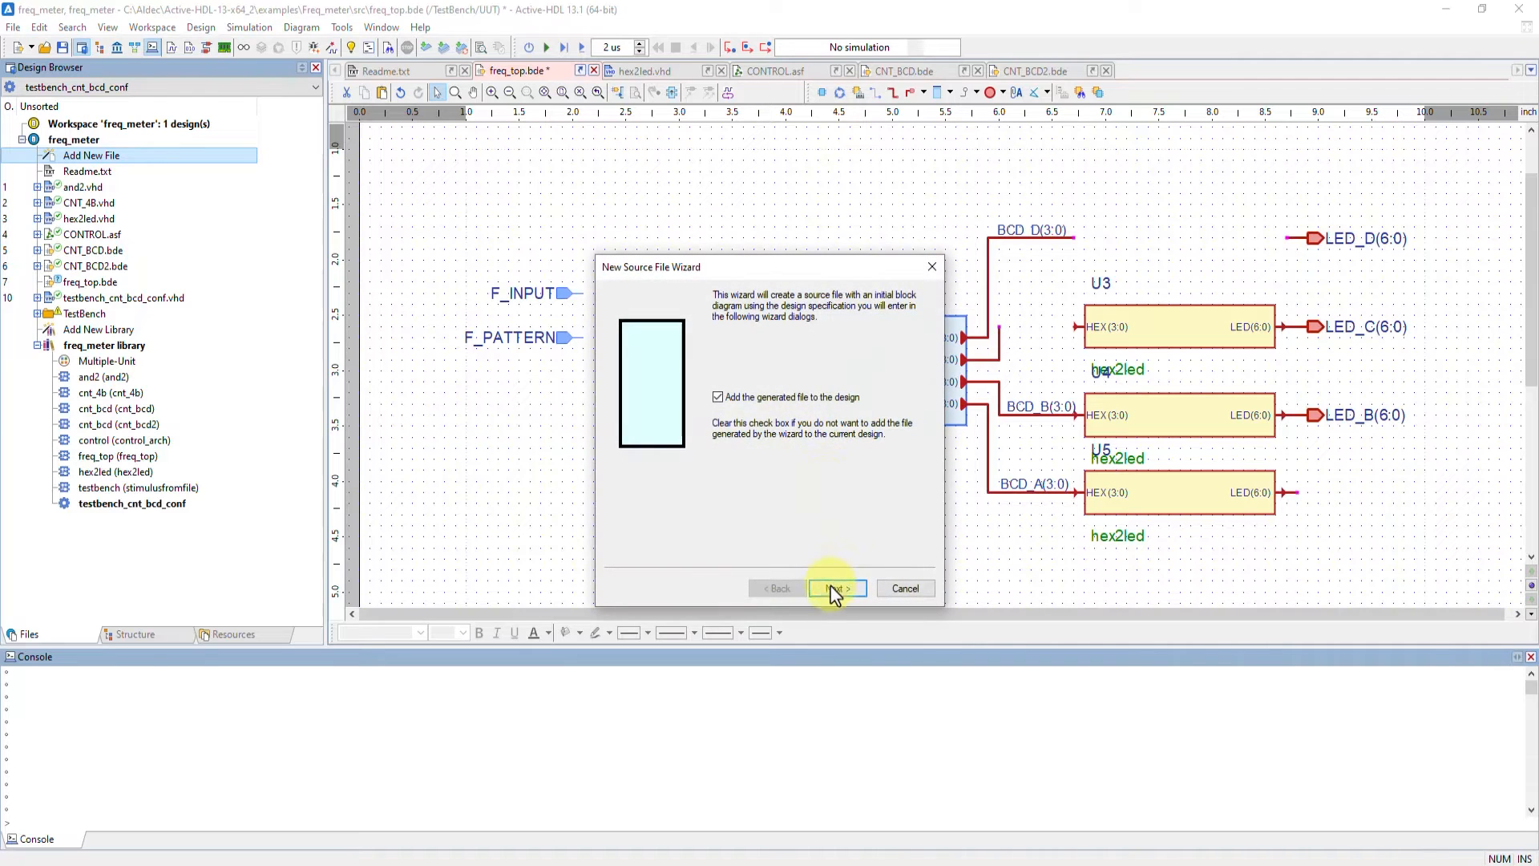
left_click(834, 591)
left_click(829, 590)
left_click(931, 267)
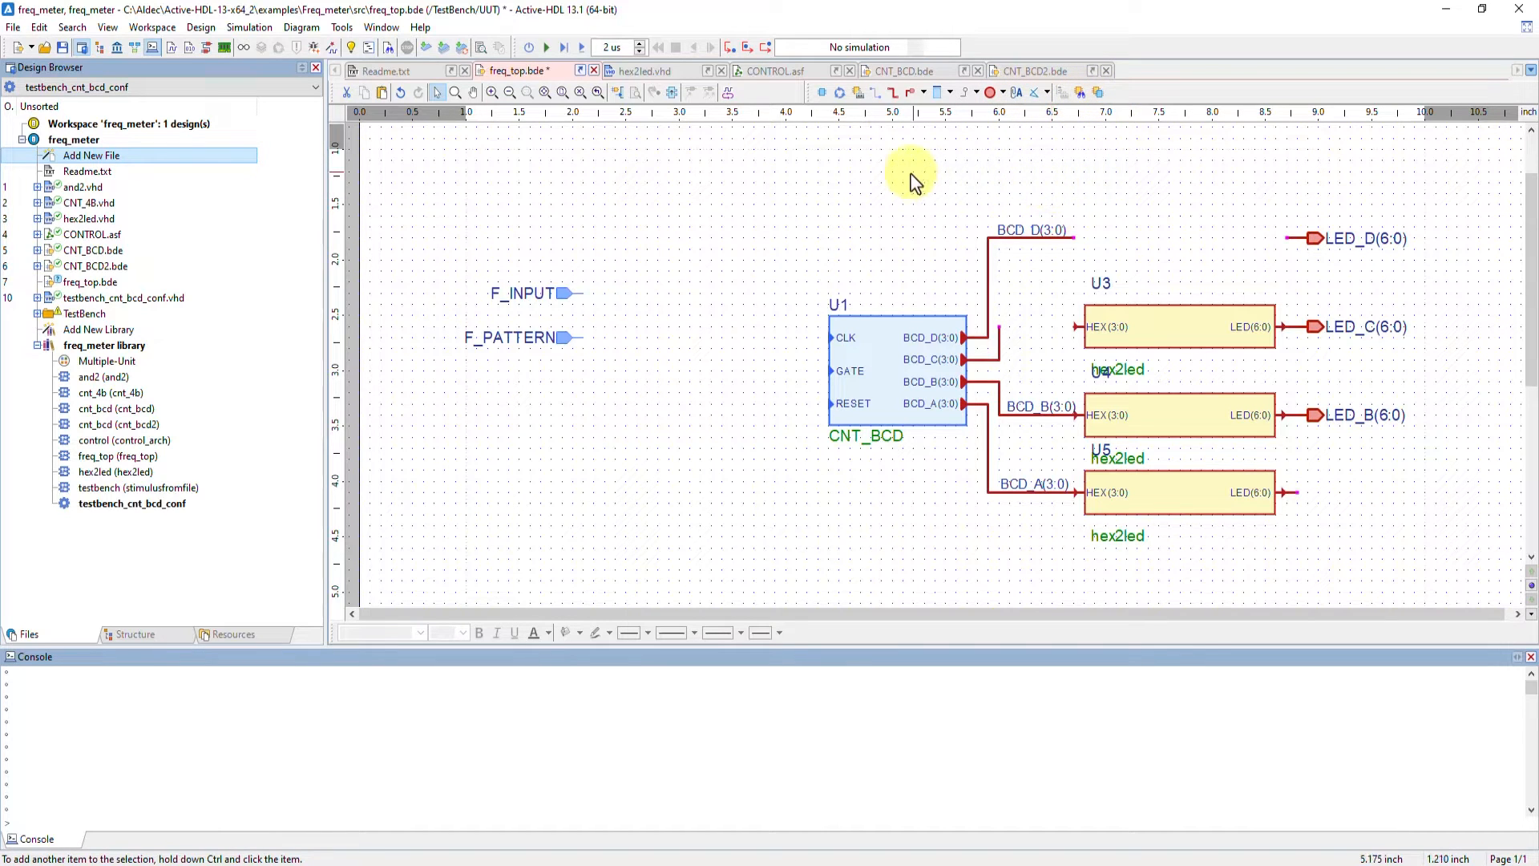
left_click(1048, 93)
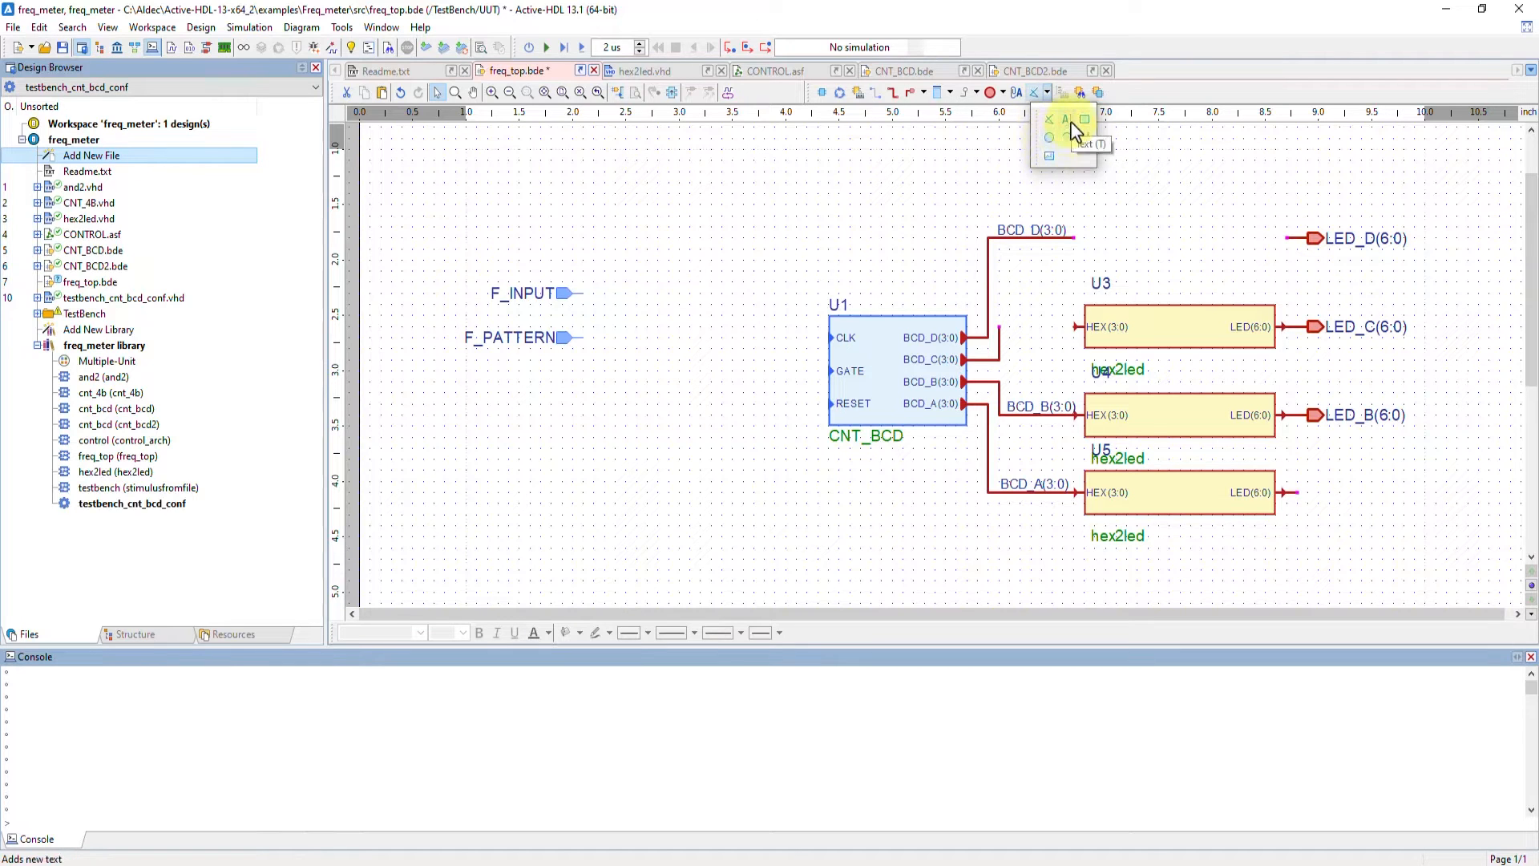
left_click(855, 186)
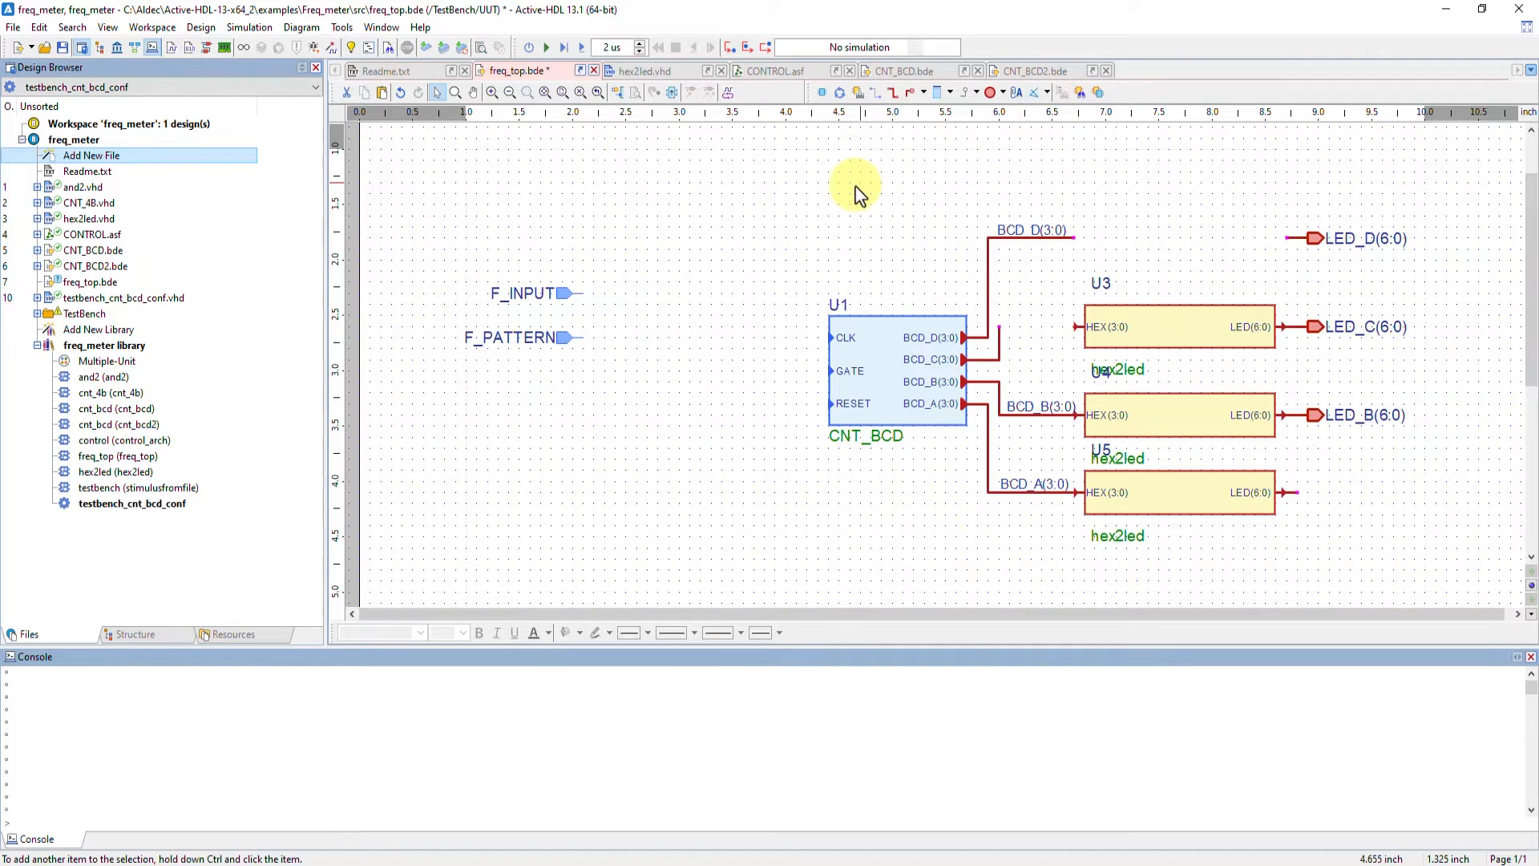
left_click(303, 29)
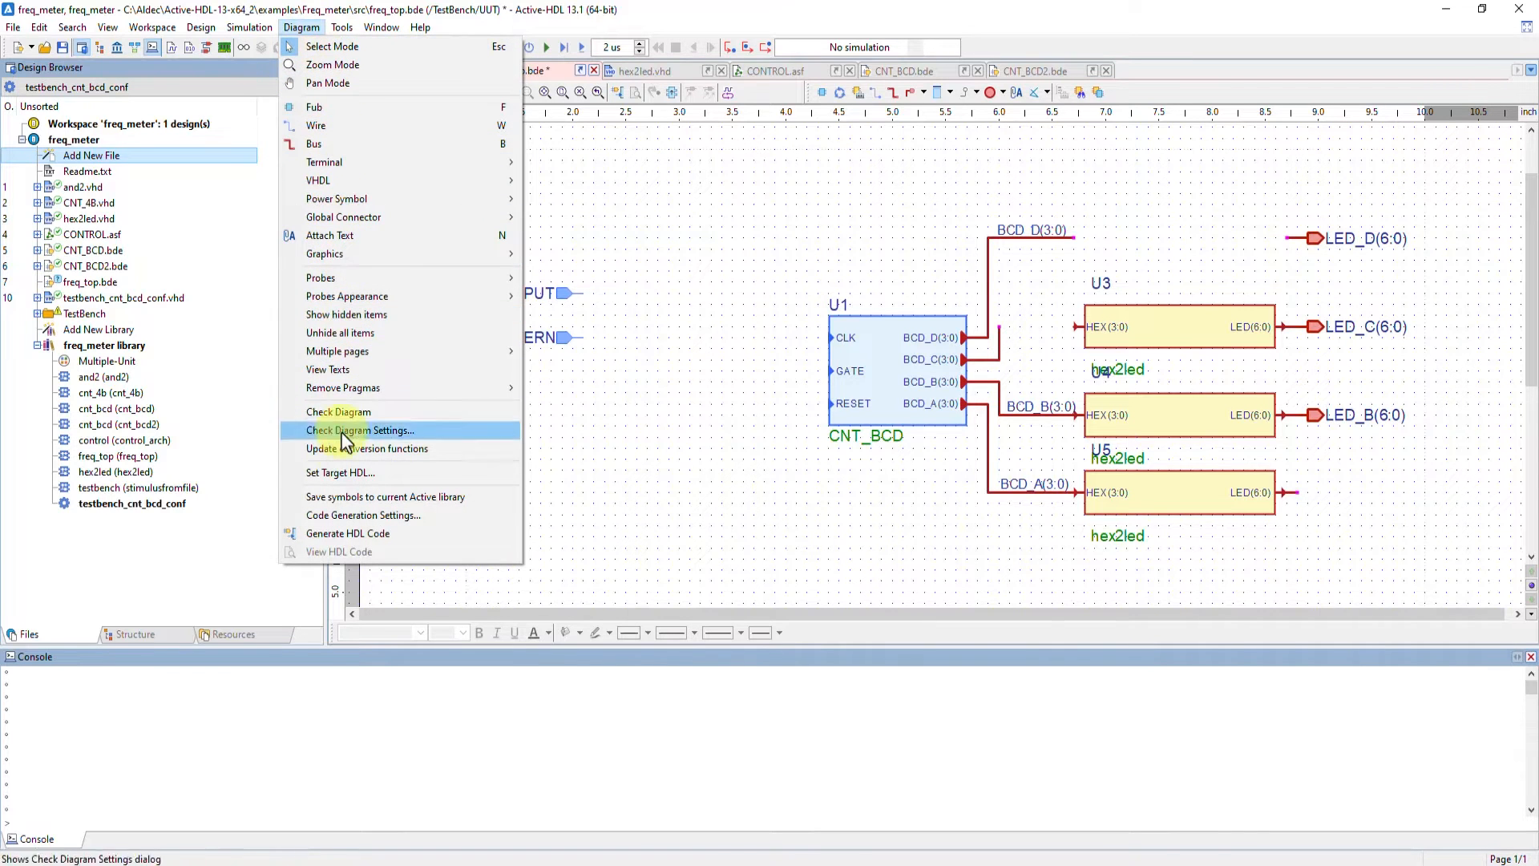
left_click(594, 489)
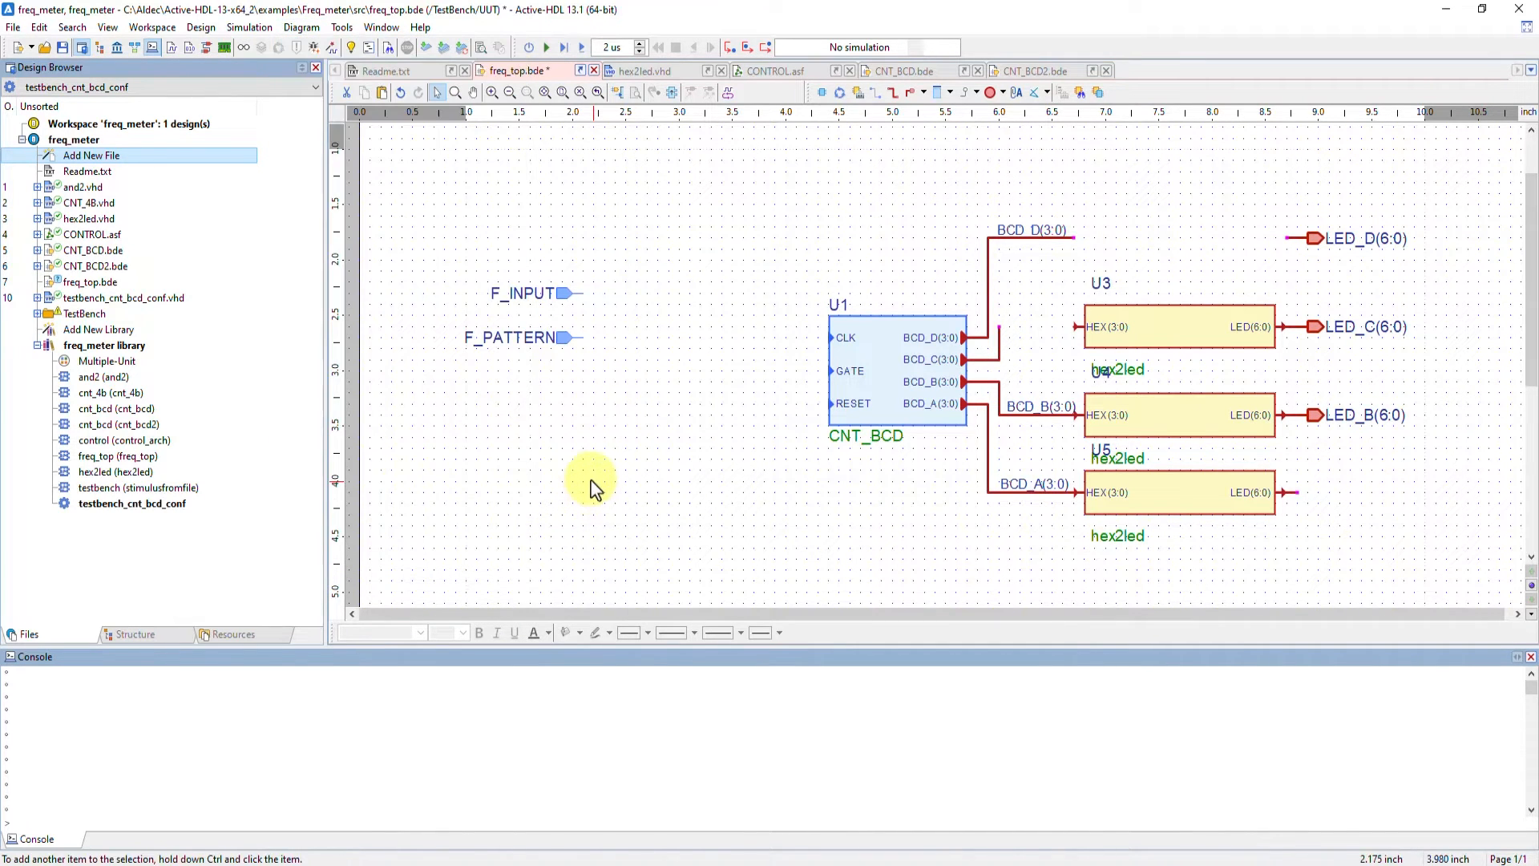
Open the Objects View for CNT_BCD.bde, browse its tabs, and locate instance U1 in the diagram
left_click(928, 73)
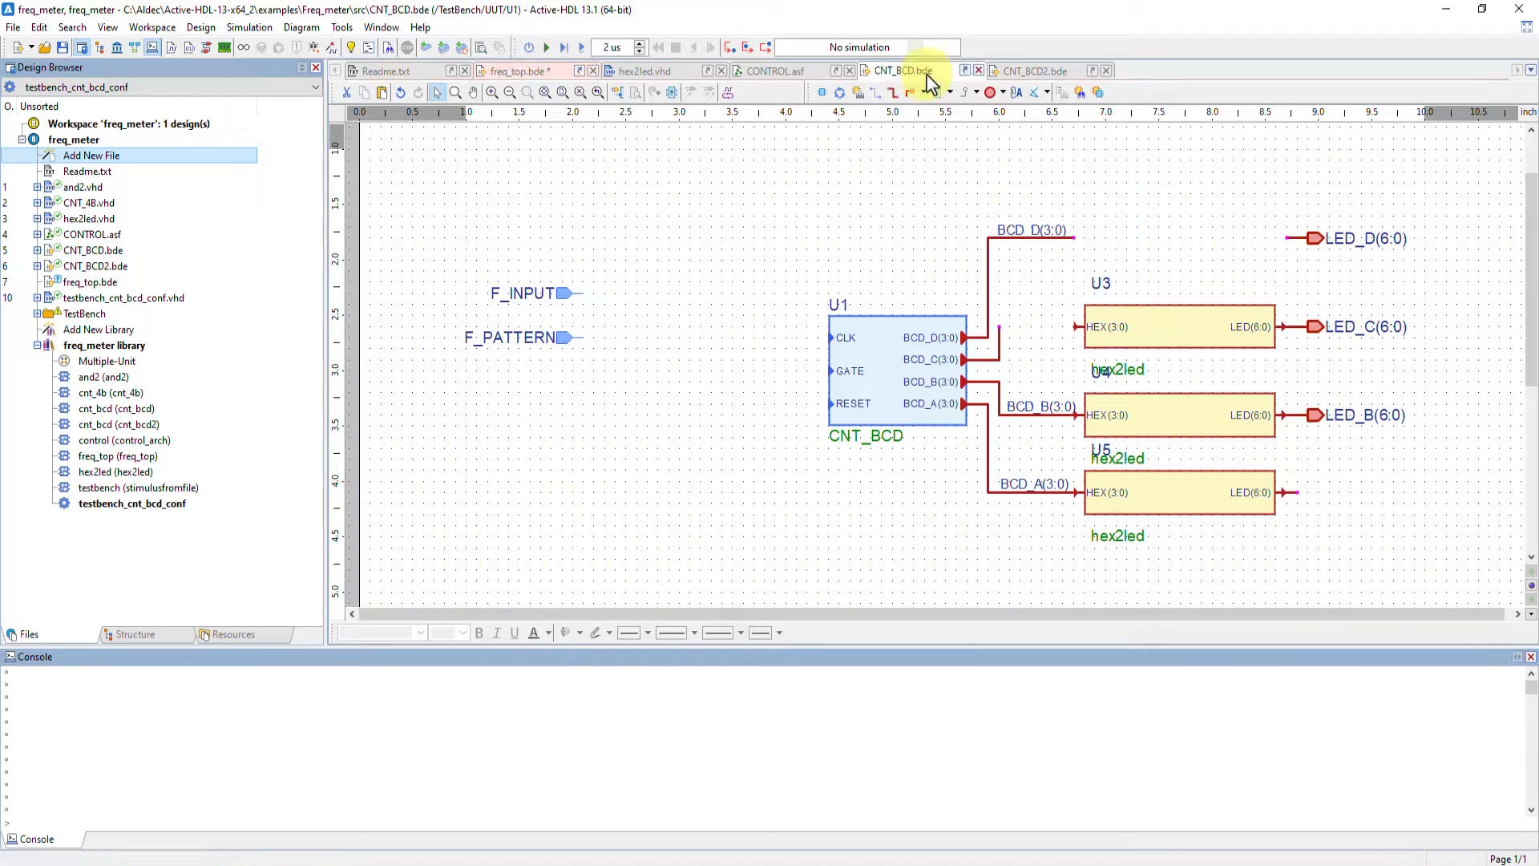
left_click(1096, 95)
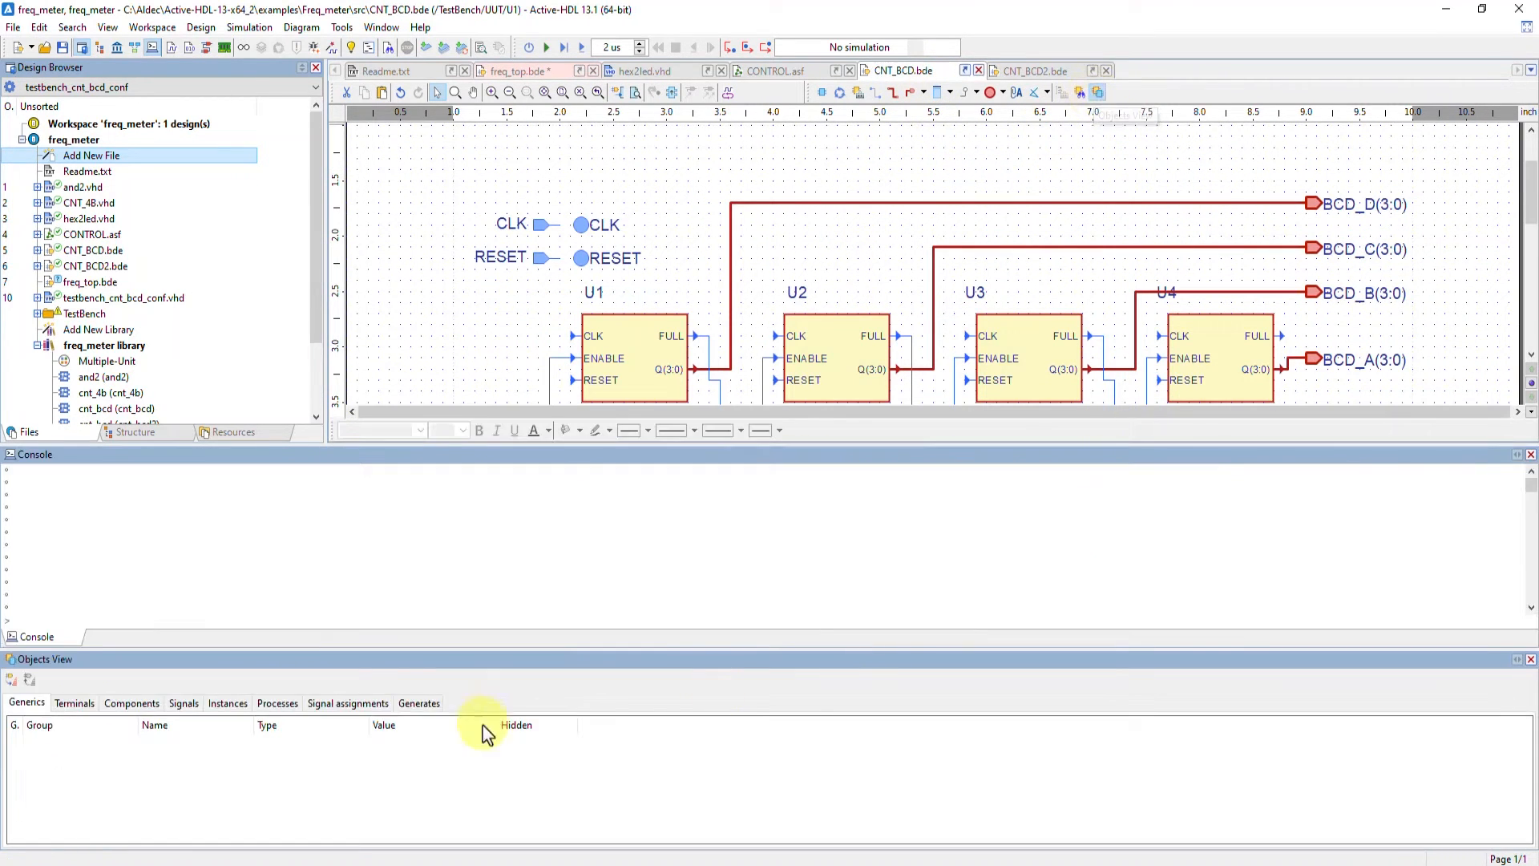
left_click(73, 703)
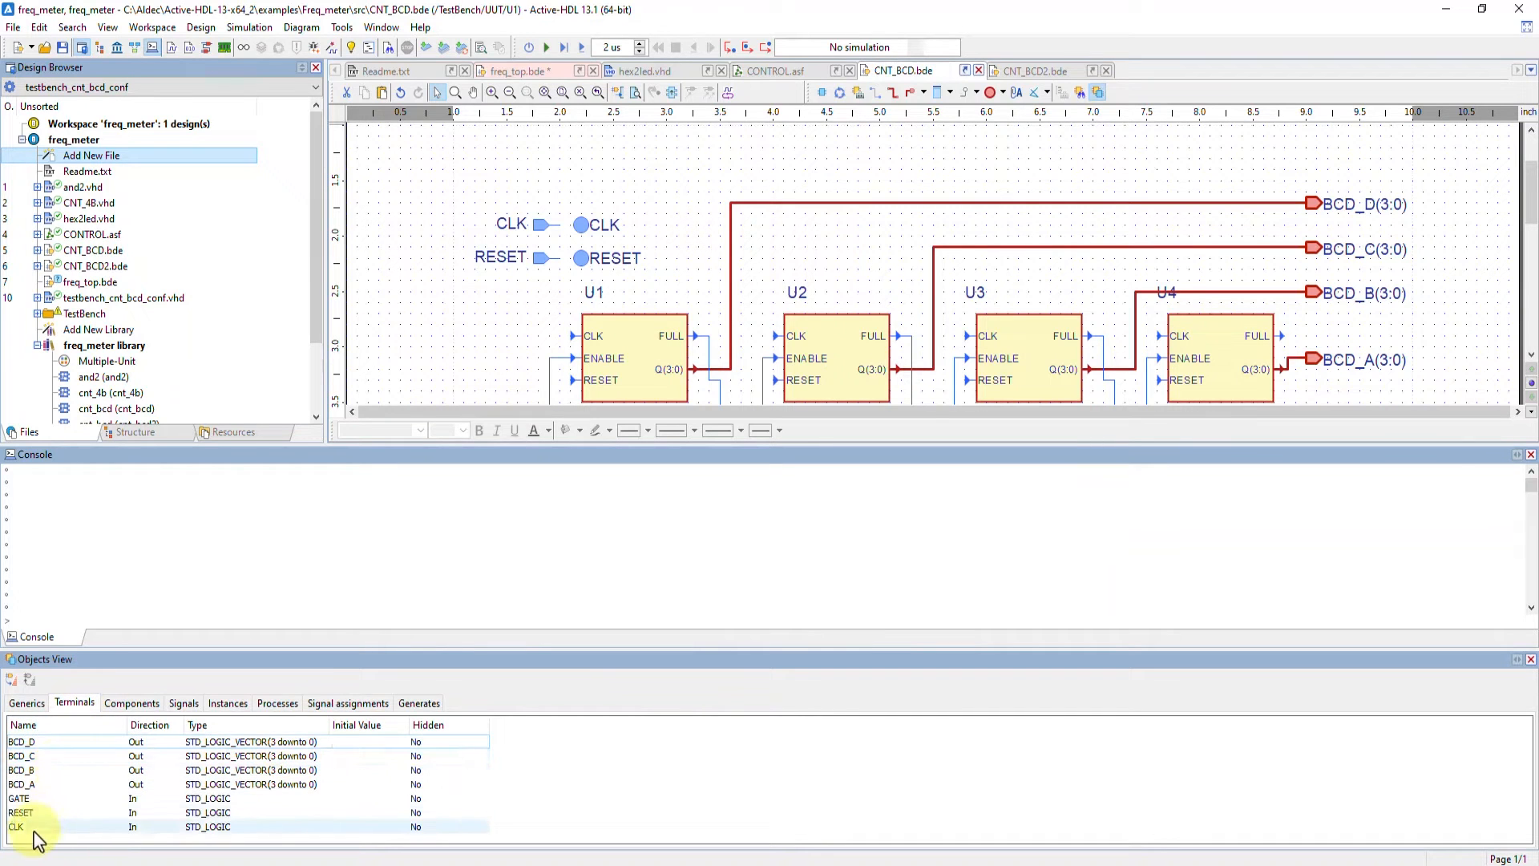
left_click(135, 702)
left_click(186, 706)
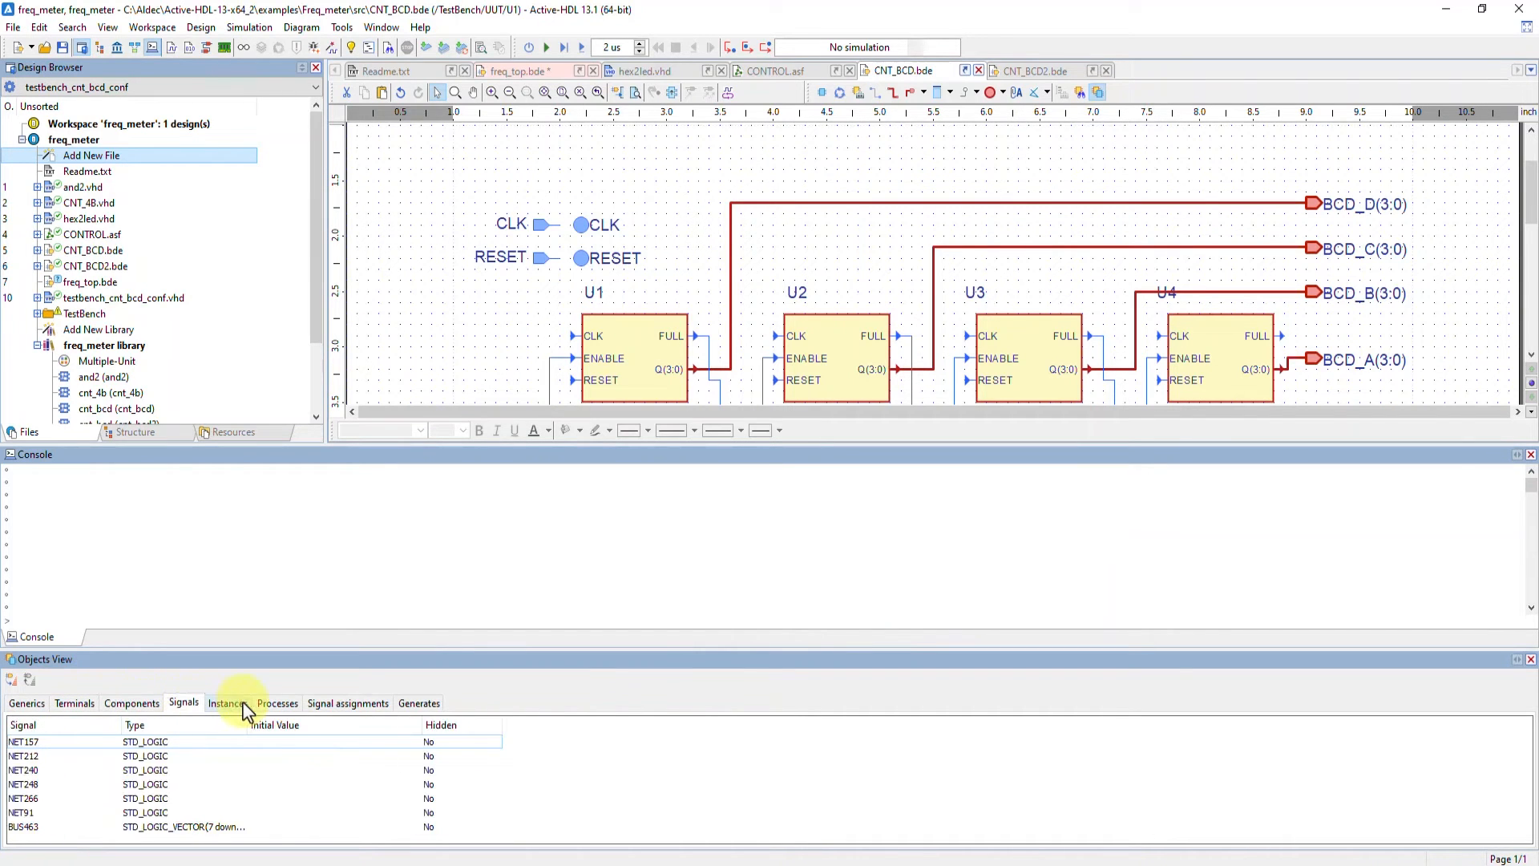
left_click(231, 704)
left_click(278, 703)
left_click(228, 703)
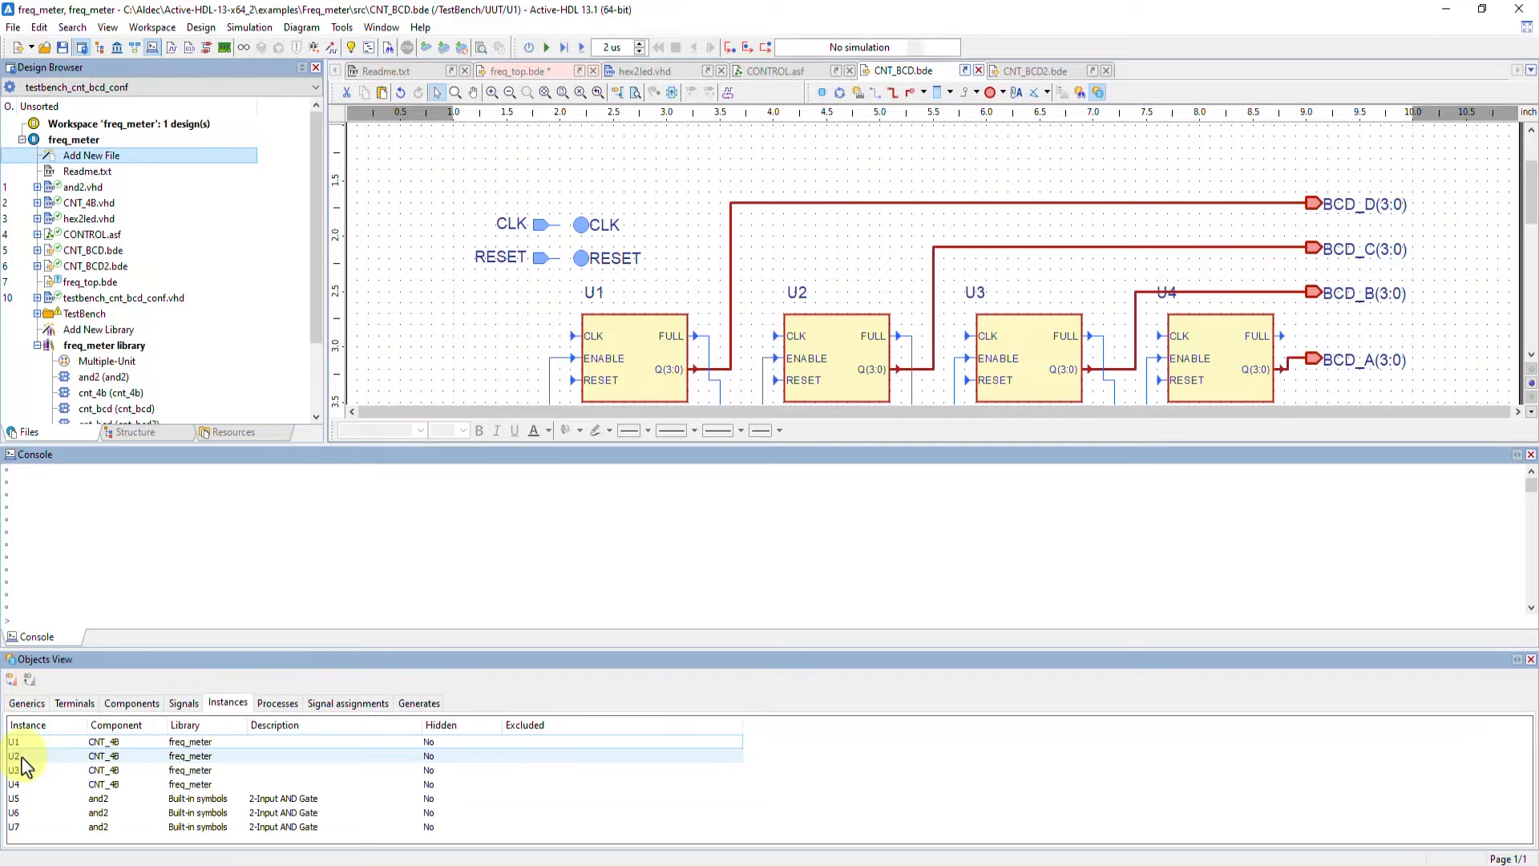
left_click(30, 743)
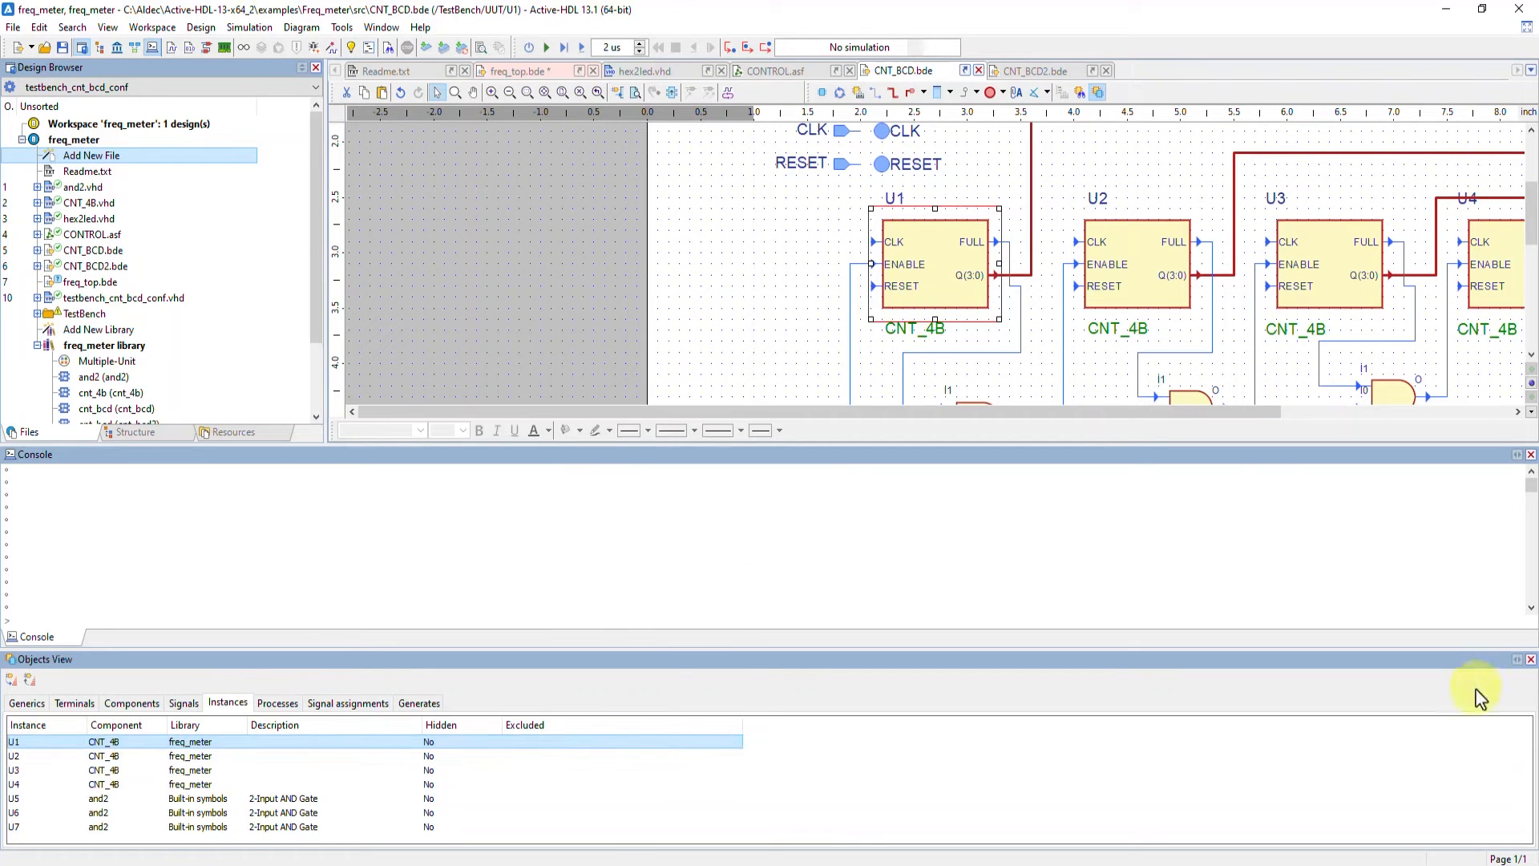
left_click(1531, 661)
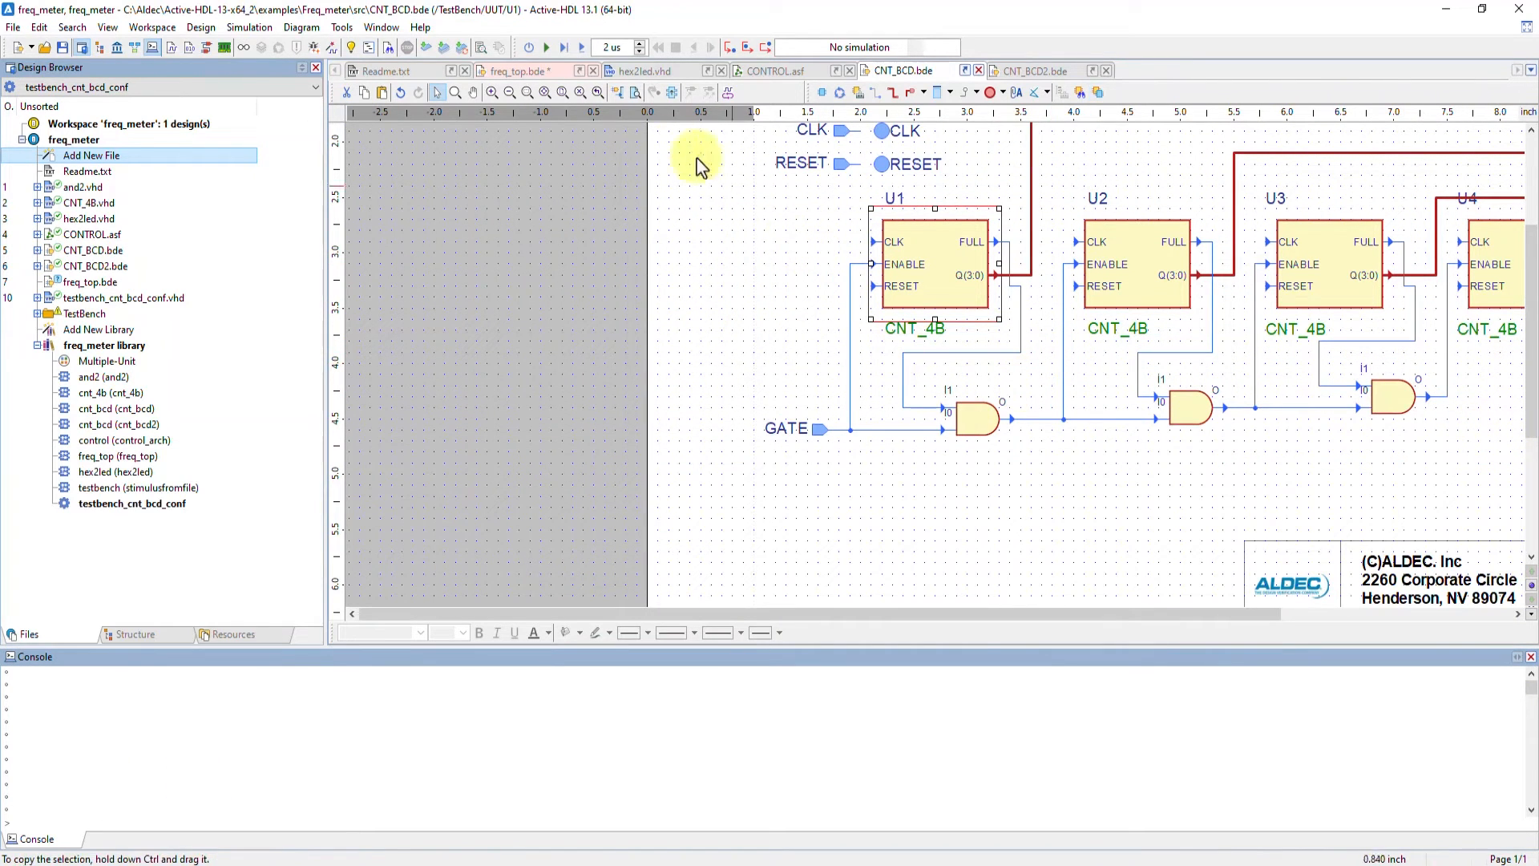
Inspect the selected U1 counter's pin connections in the Query window, then close it
left_click(545, 97)
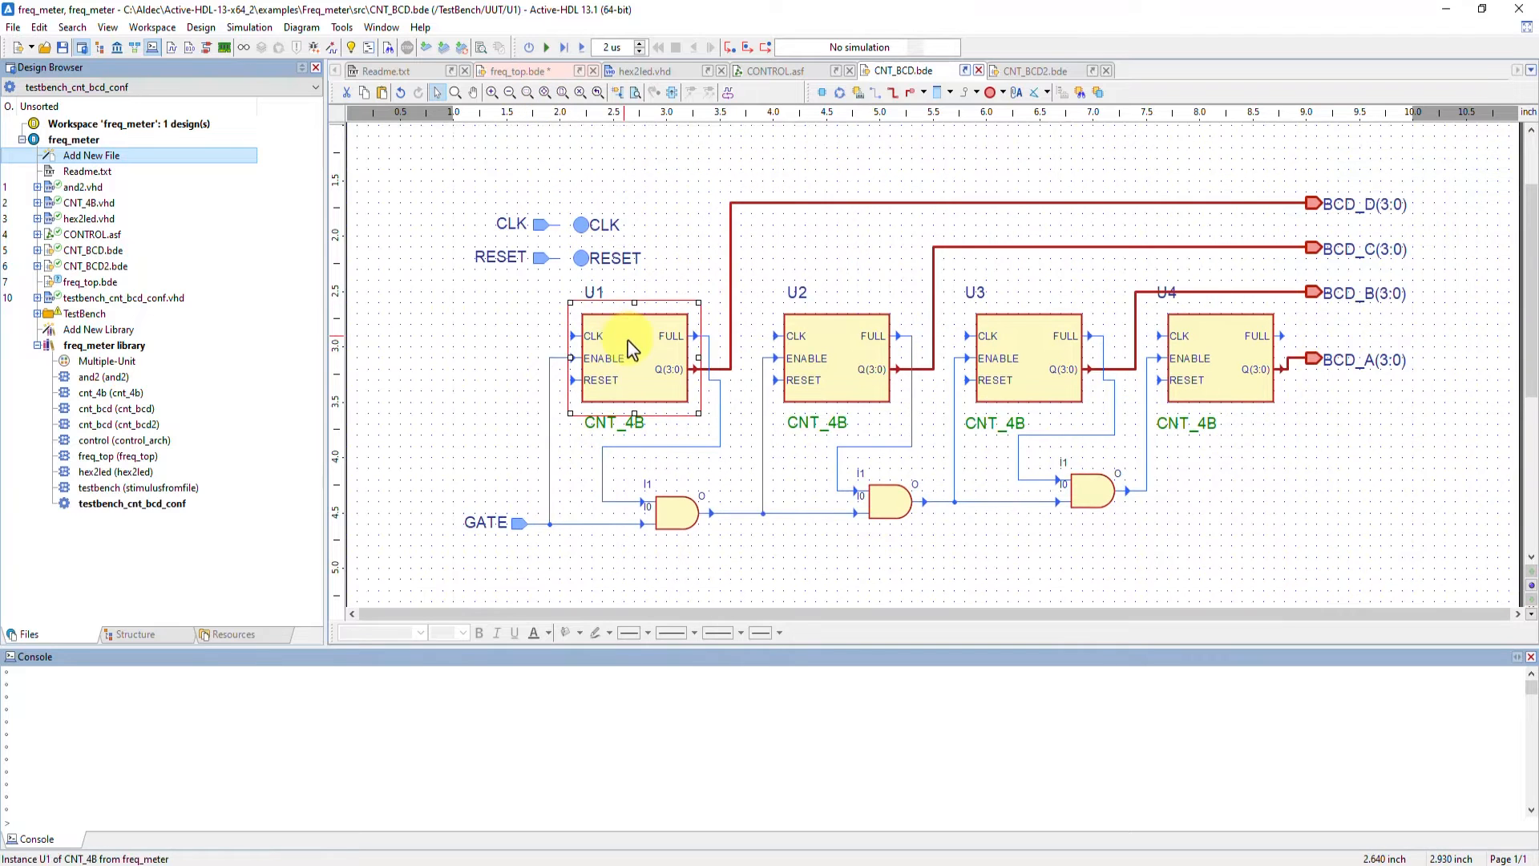
left_click(1079, 94)
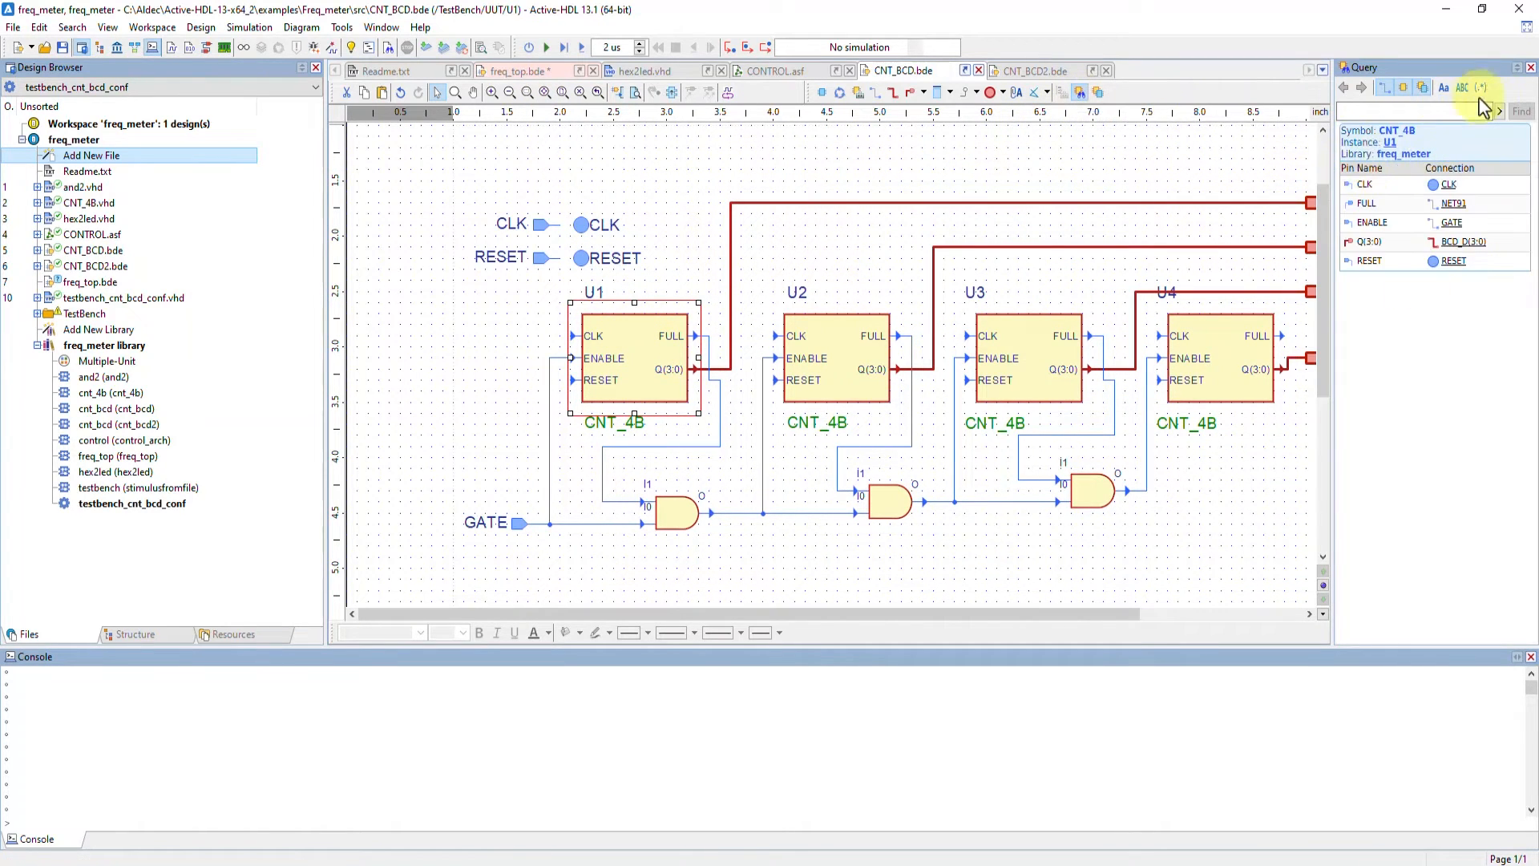
left_click(1531, 67)
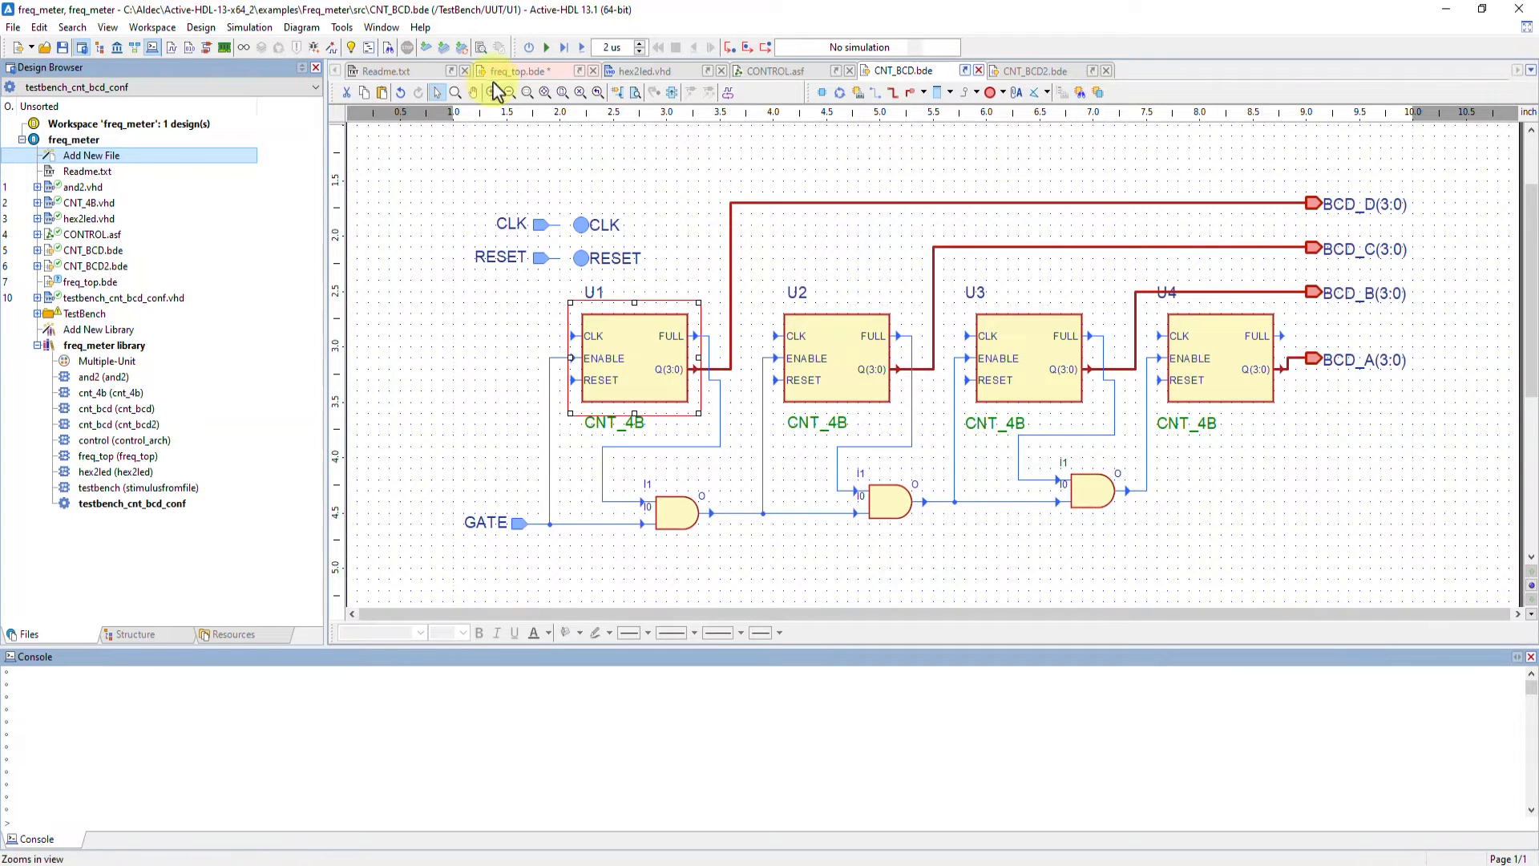
Place two input terminals below F_PATTERN in the freq_top diagram
left_click(513, 71)
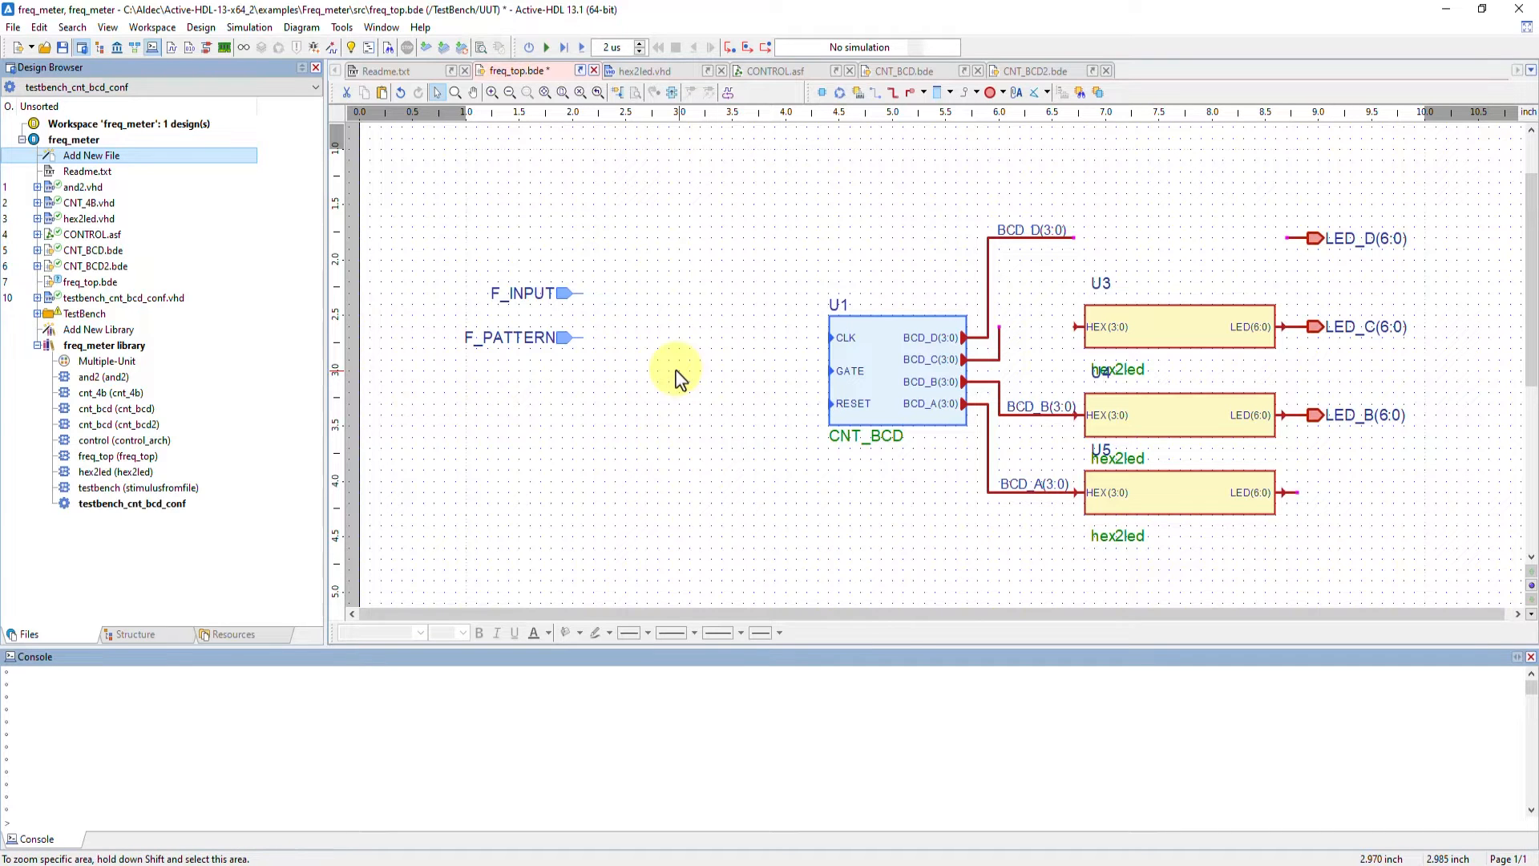
left_click(924, 93)
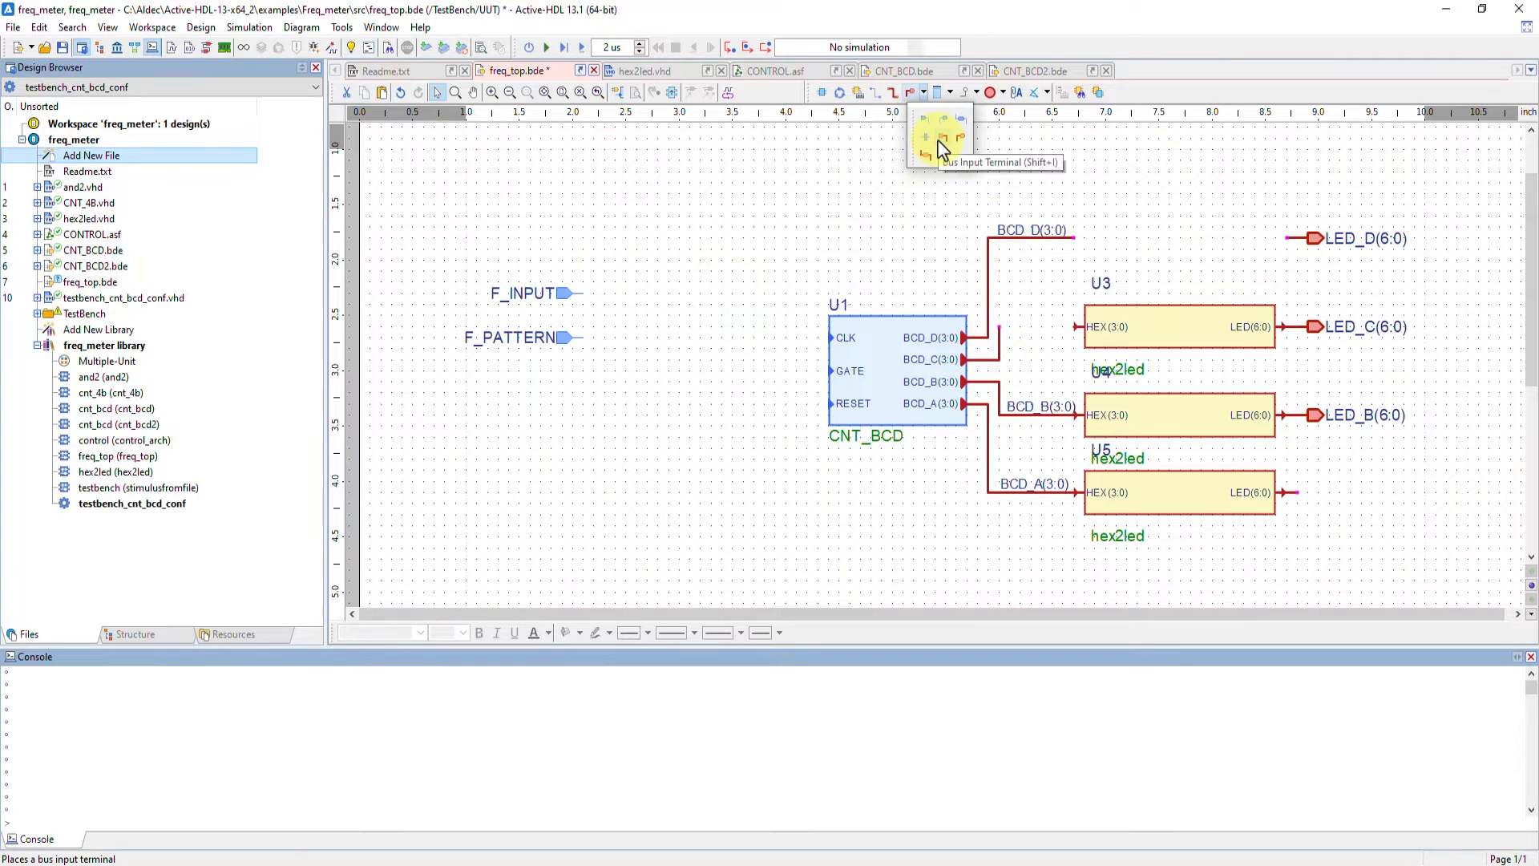
left_click(926, 121)
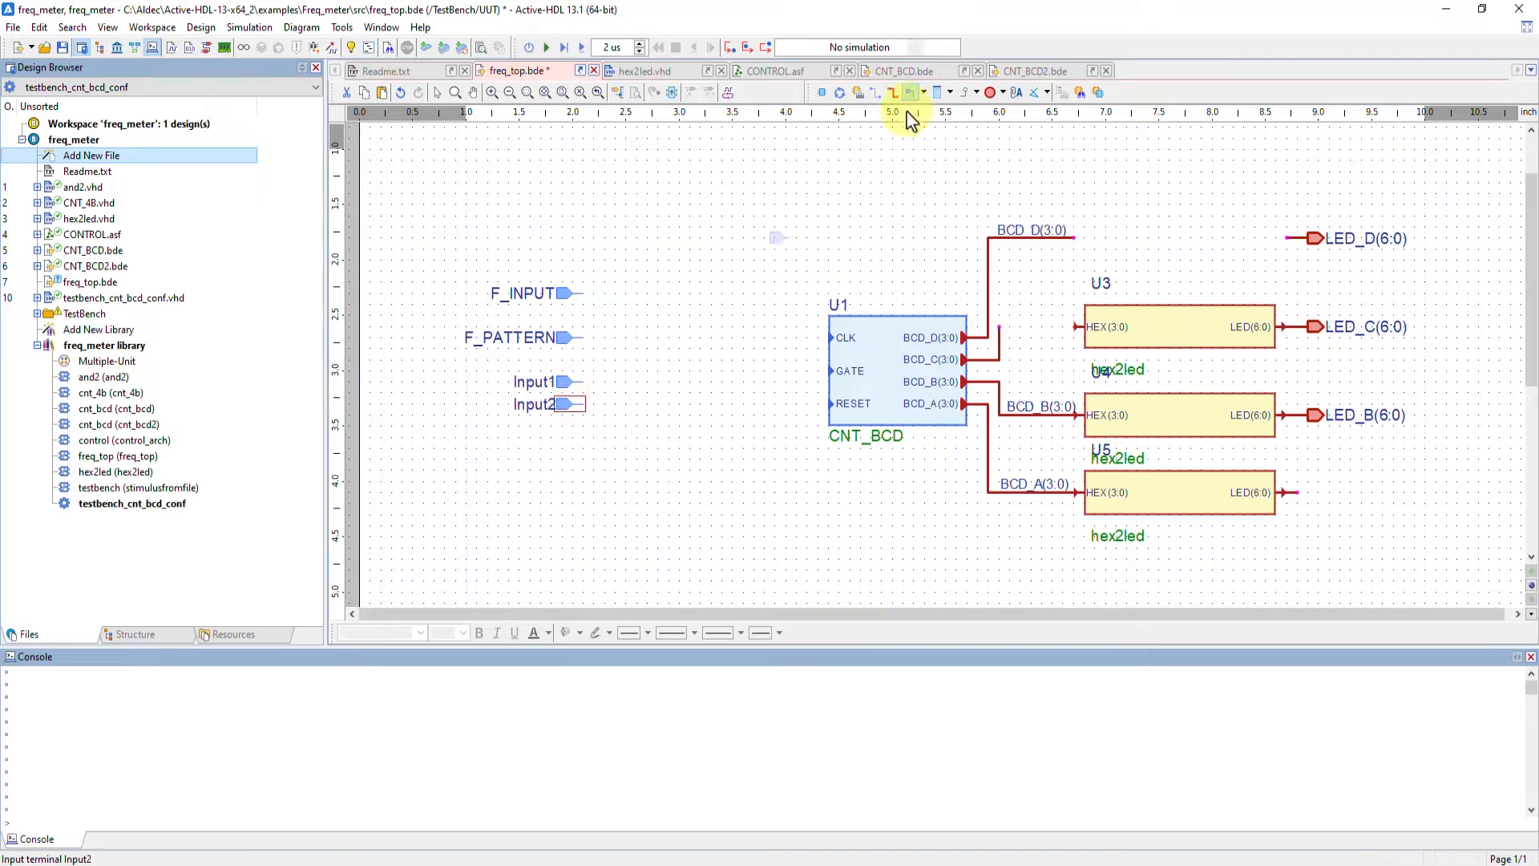
Attach an output terminal to the LED(6:0) output pin of the bottom hex2led instance
left_click(926, 93)
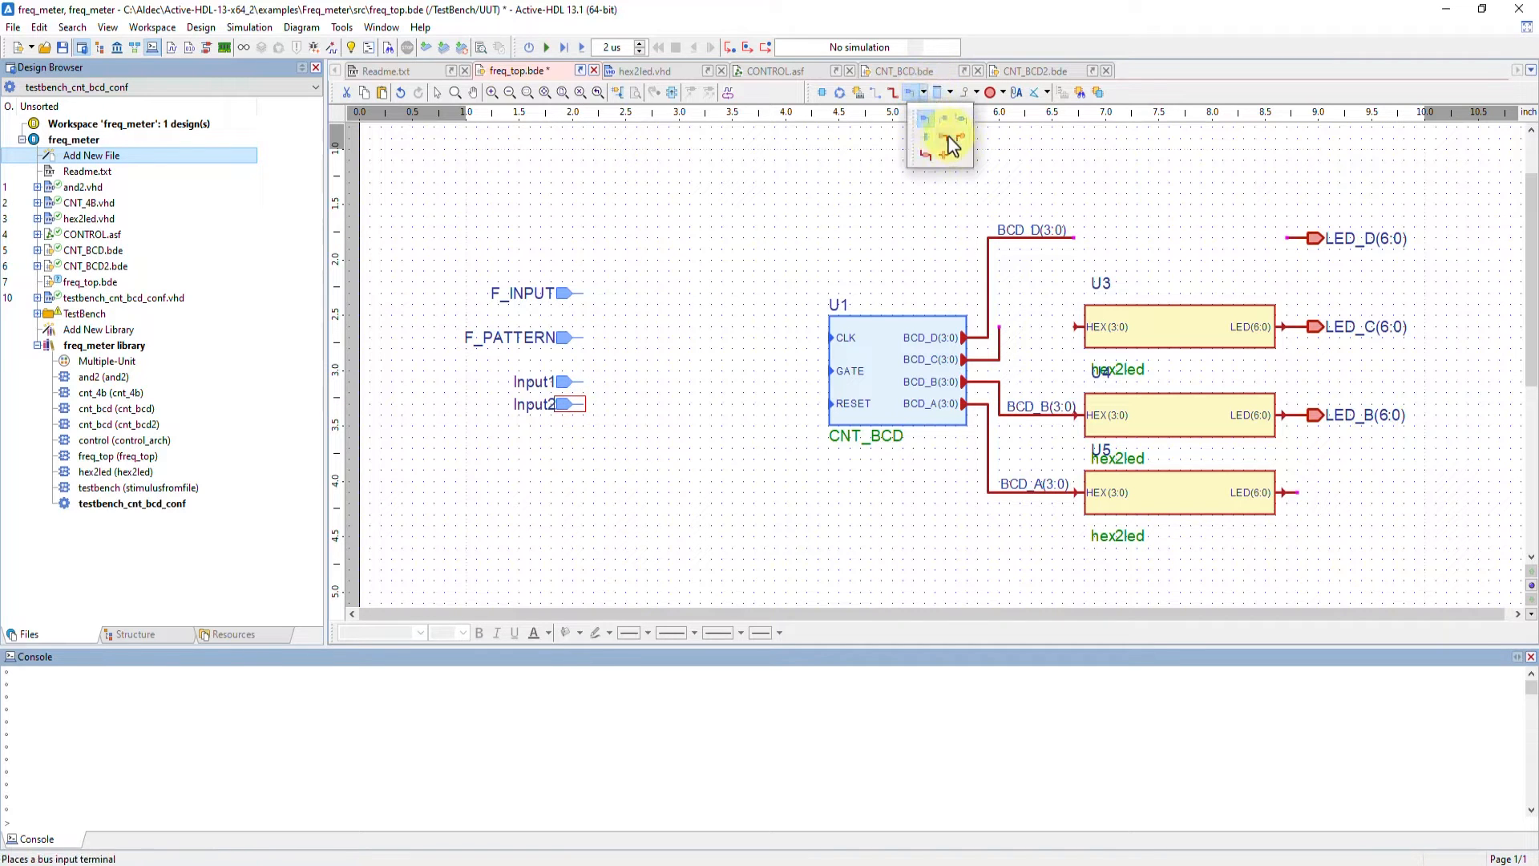
left_click(952, 144)
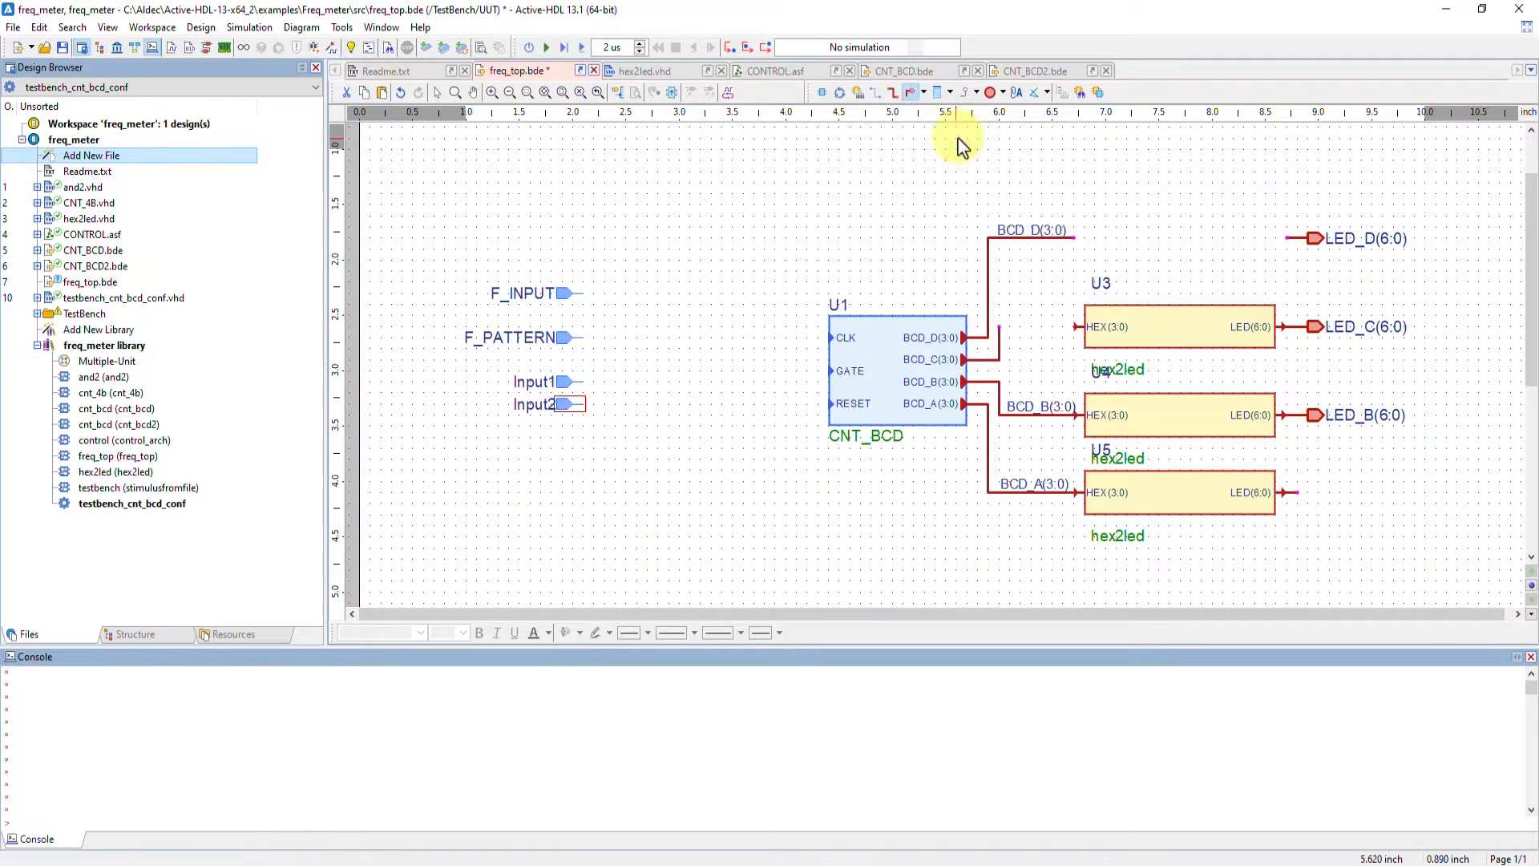
left_click(1295, 491)
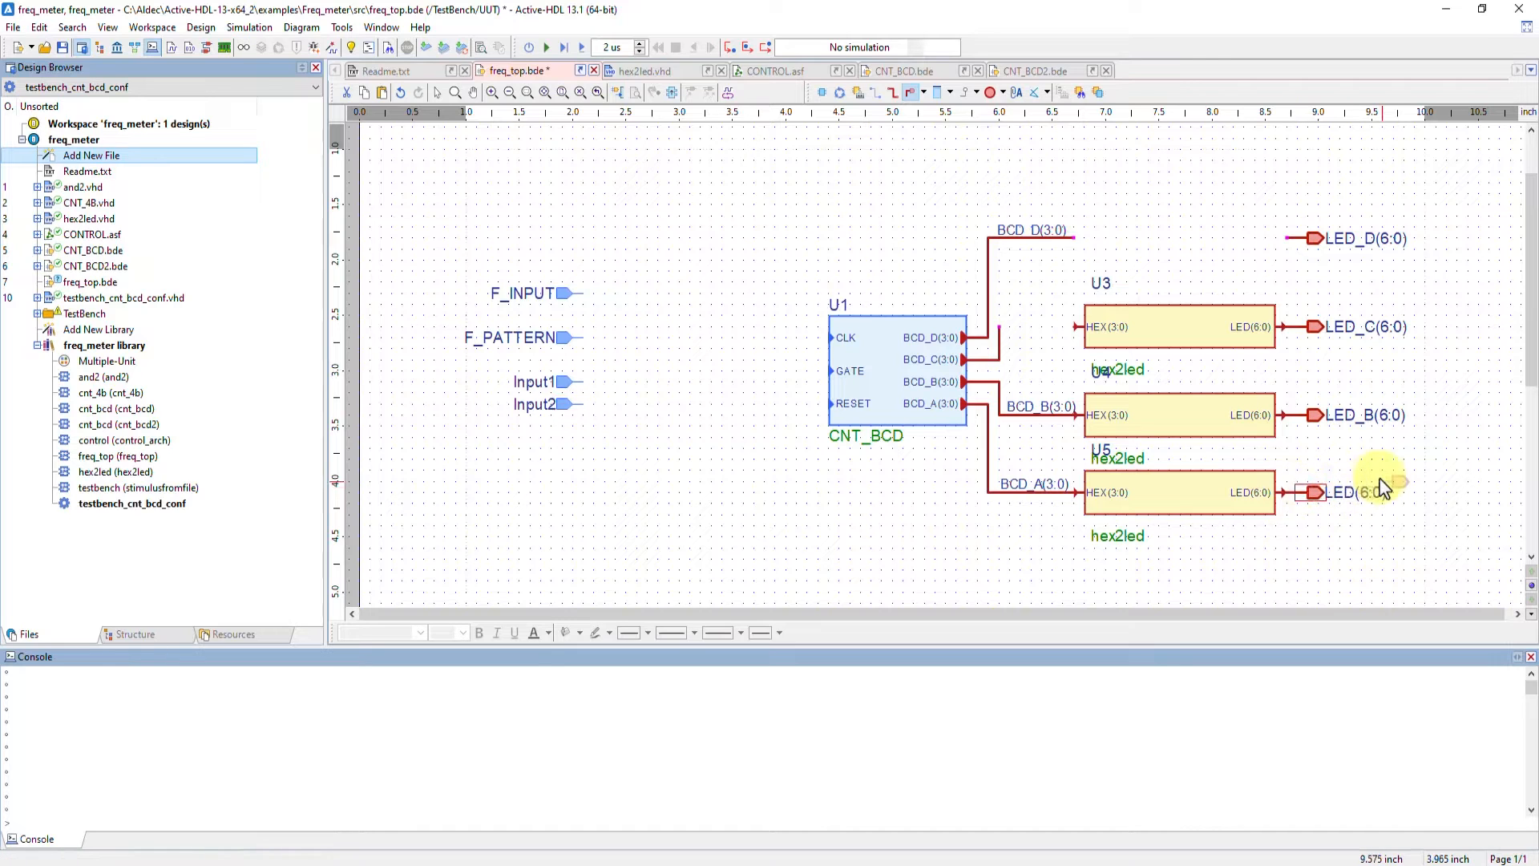
key("Escape")
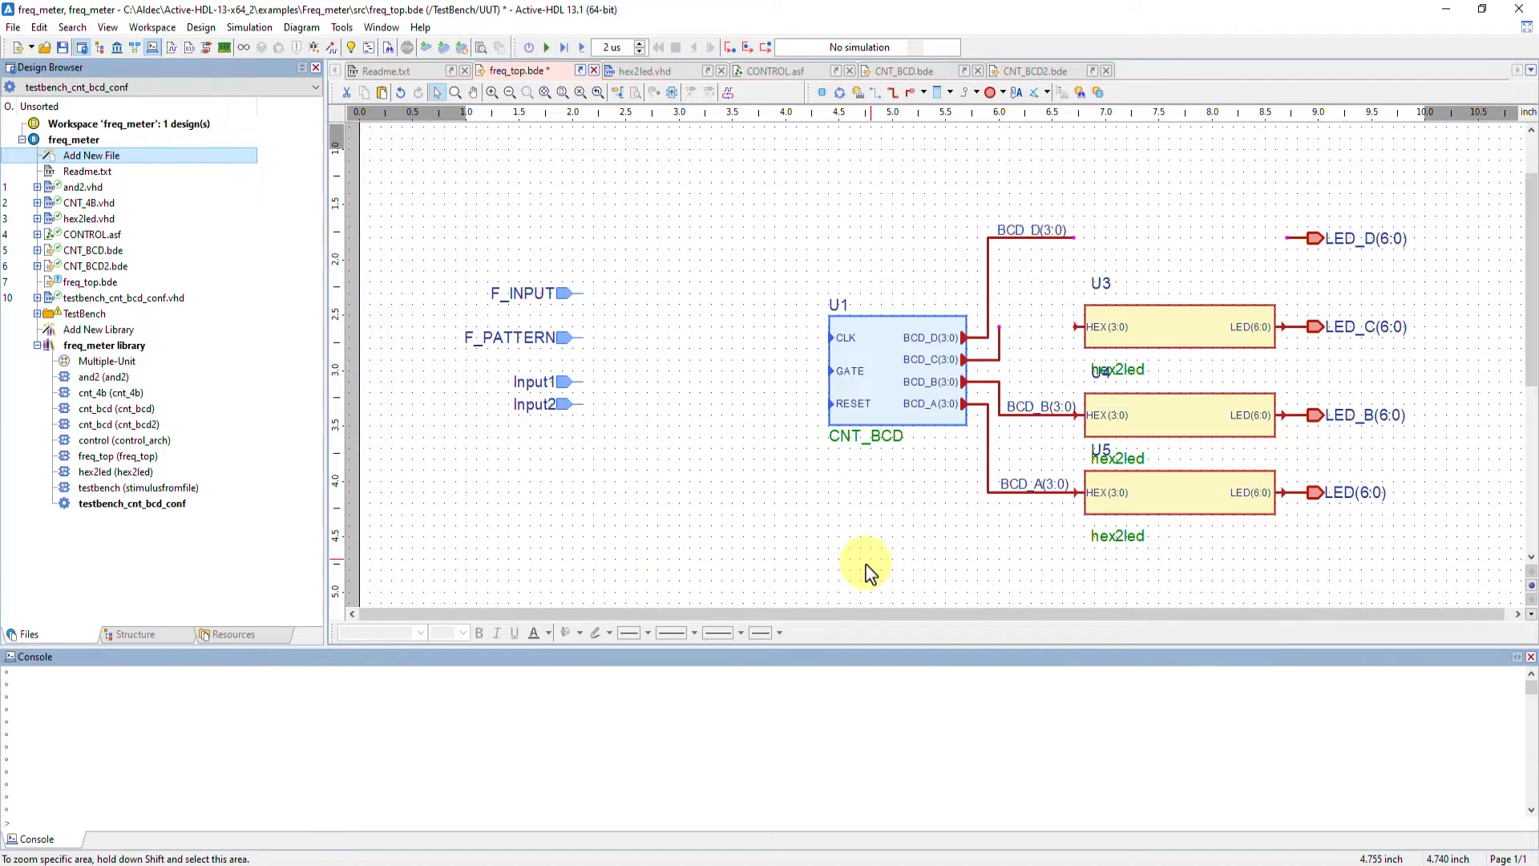
Rename the two new input terminals below F_PATTERN to RESET and START
double_click(561, 391)
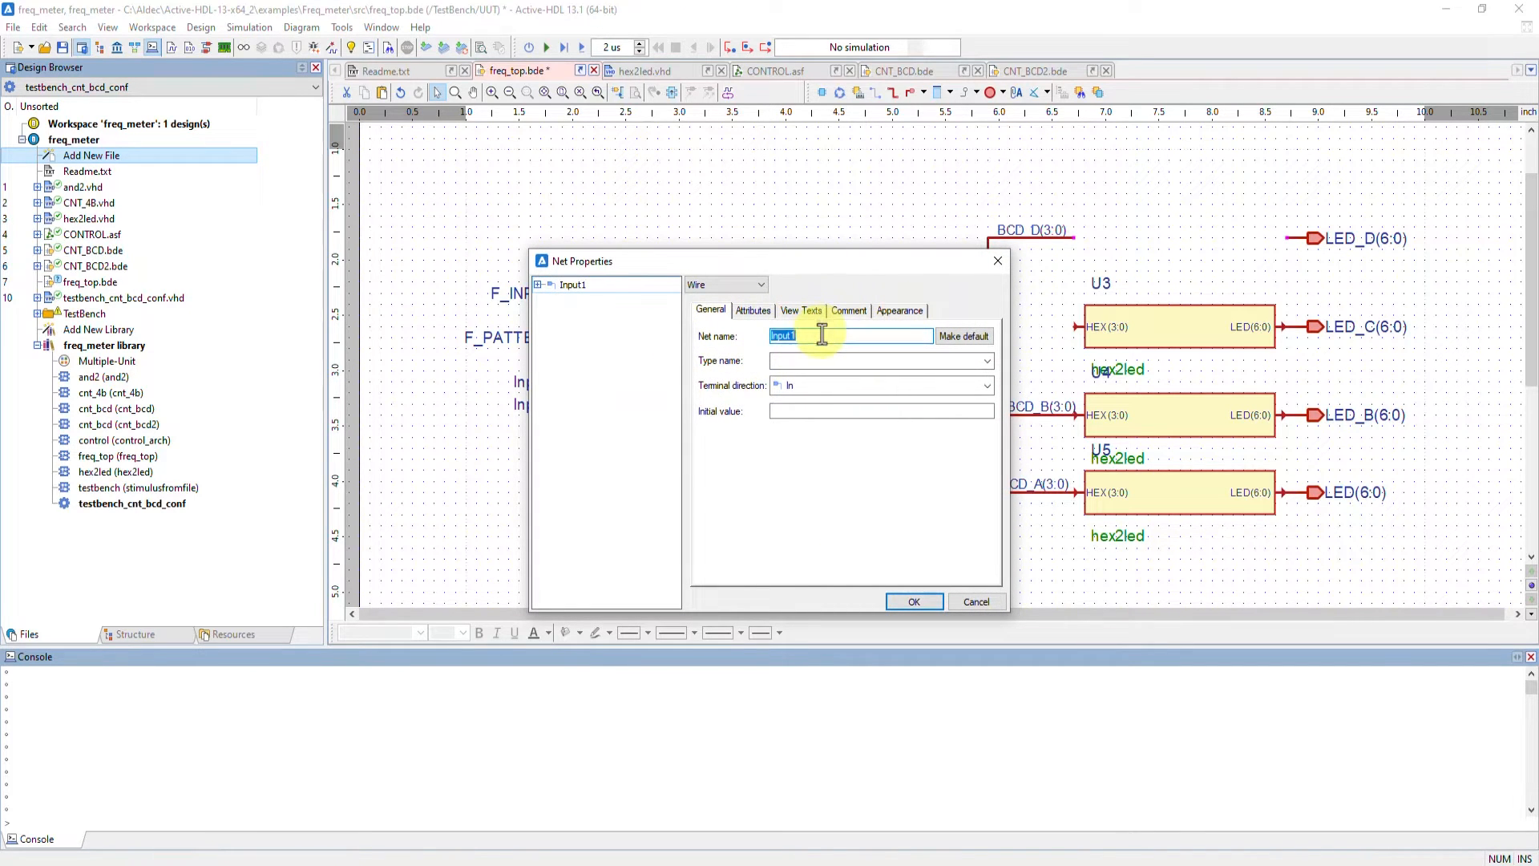
type("RESET")
key("Return")
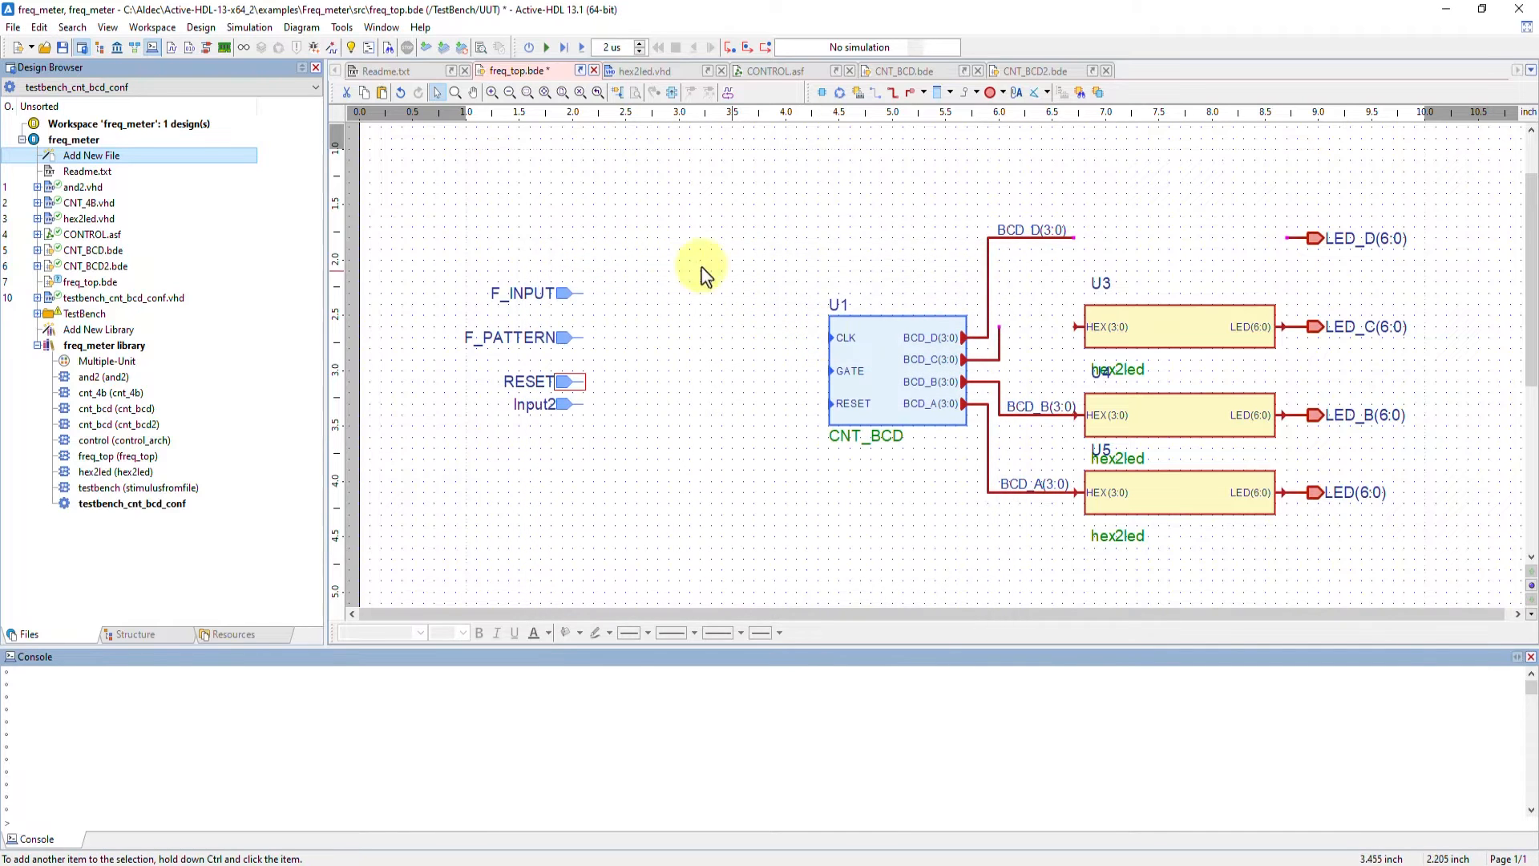
double_click(563, 407)
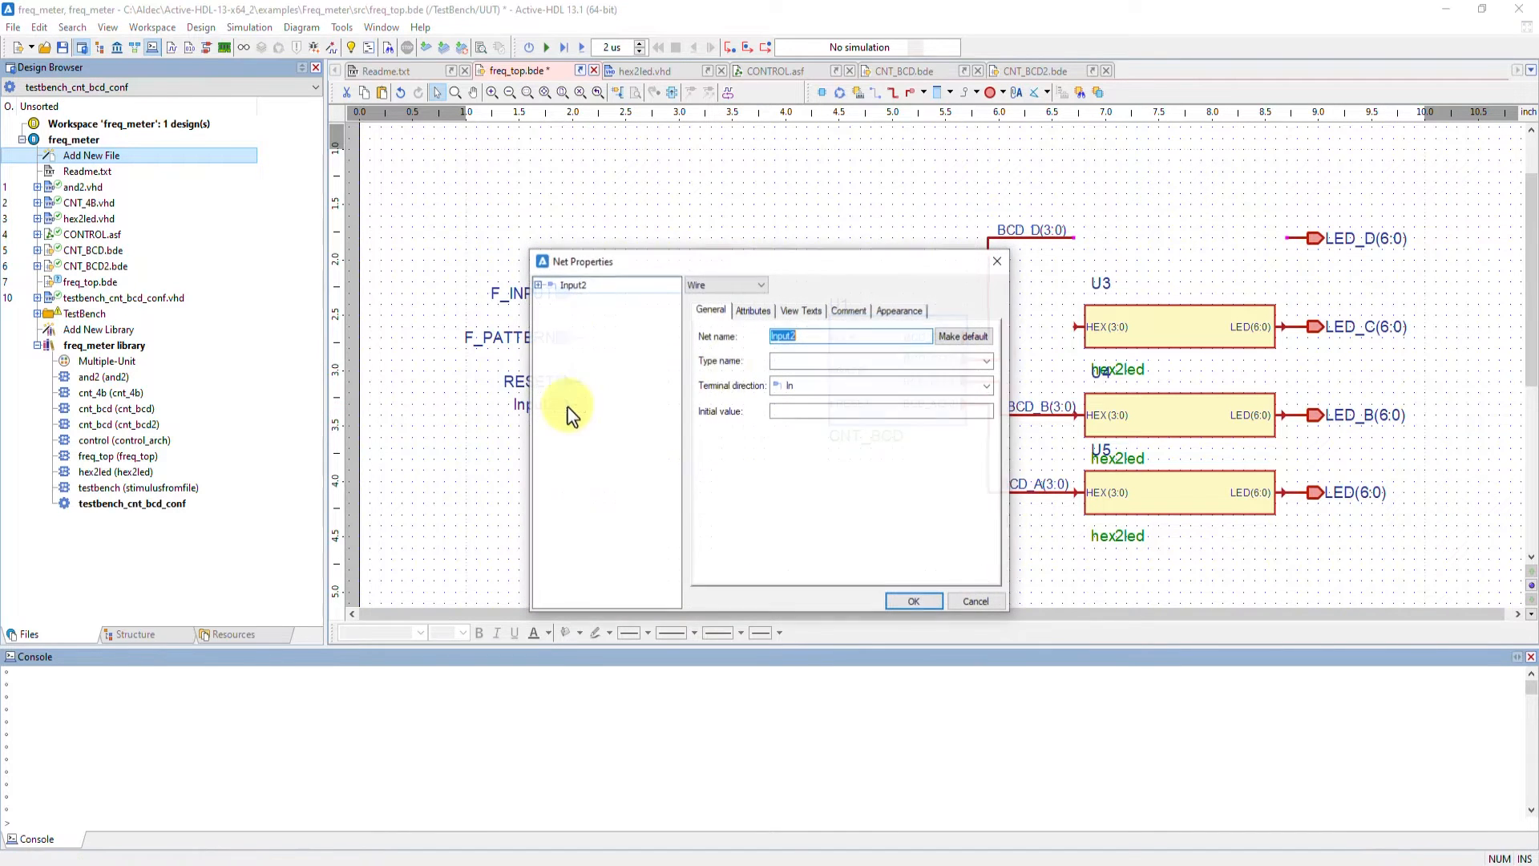
type("START")
key("Return")
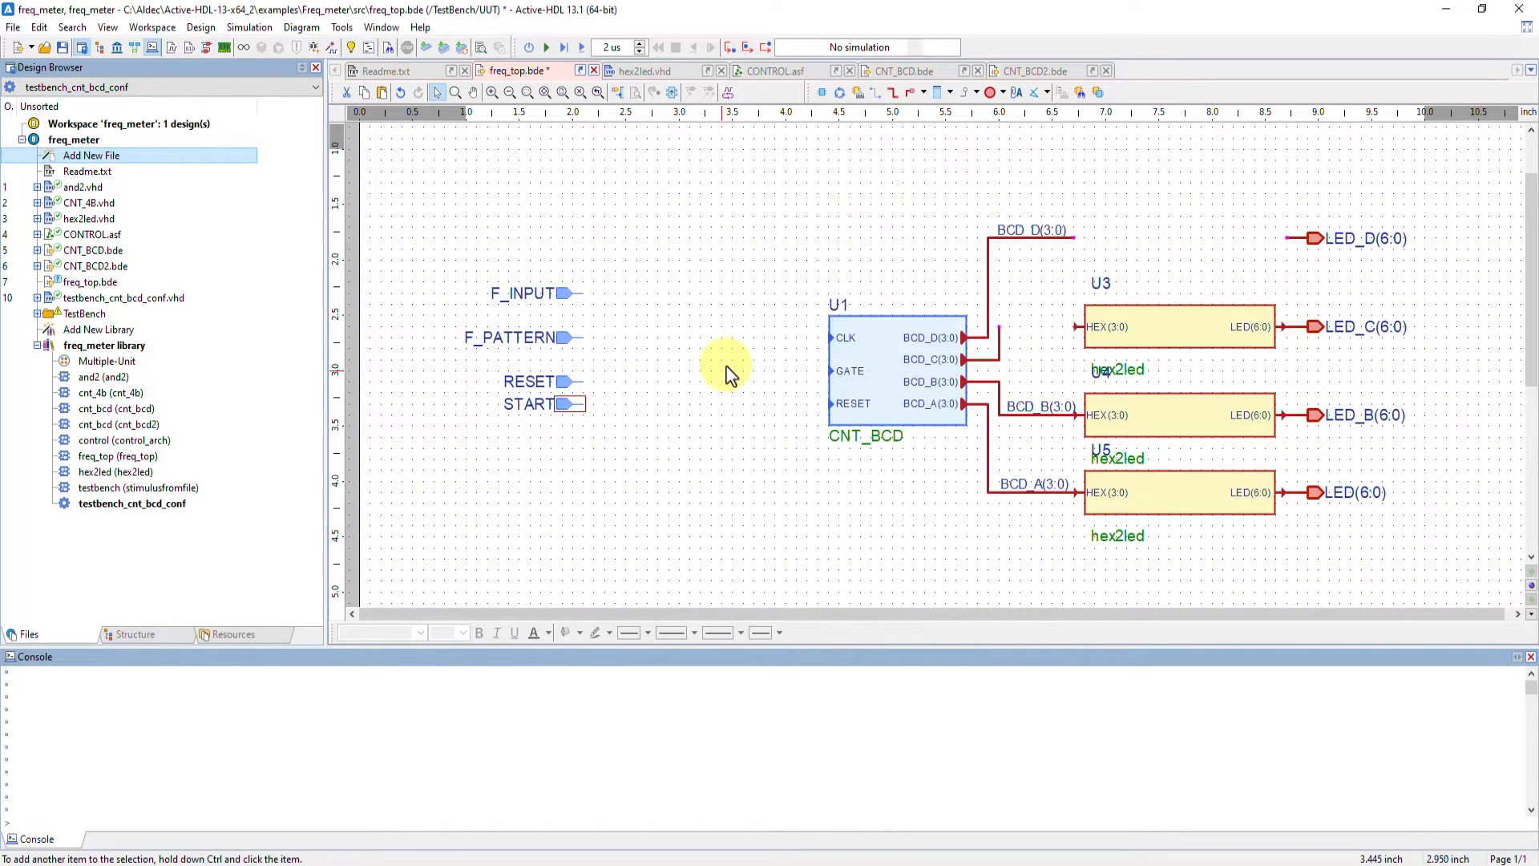
Rename the output terminal of the bottom hex2led instance to LED_A
double_click(1316, 494)
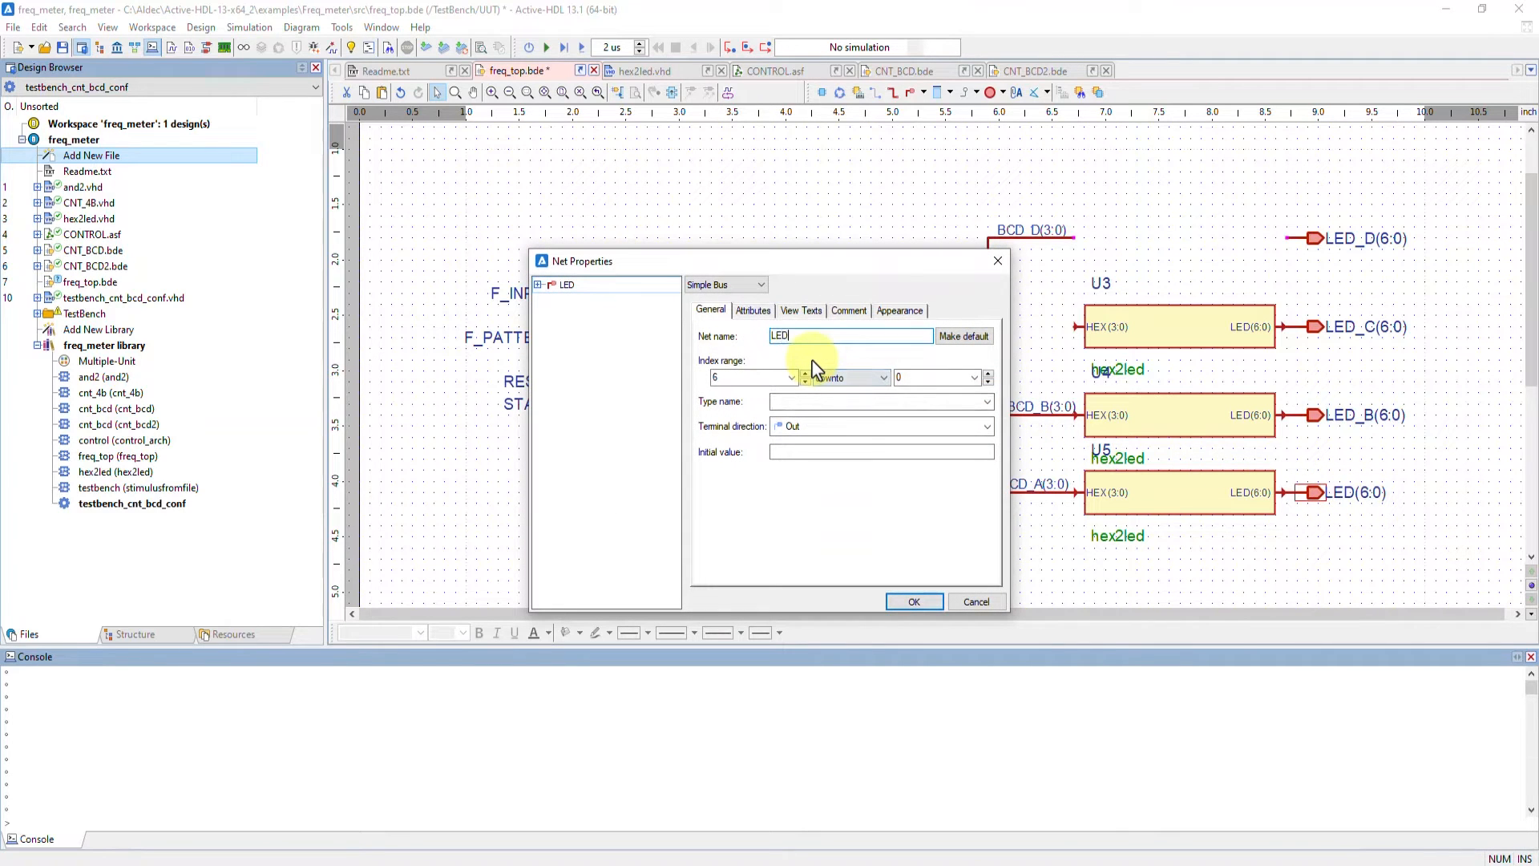
left_click(902, 603)
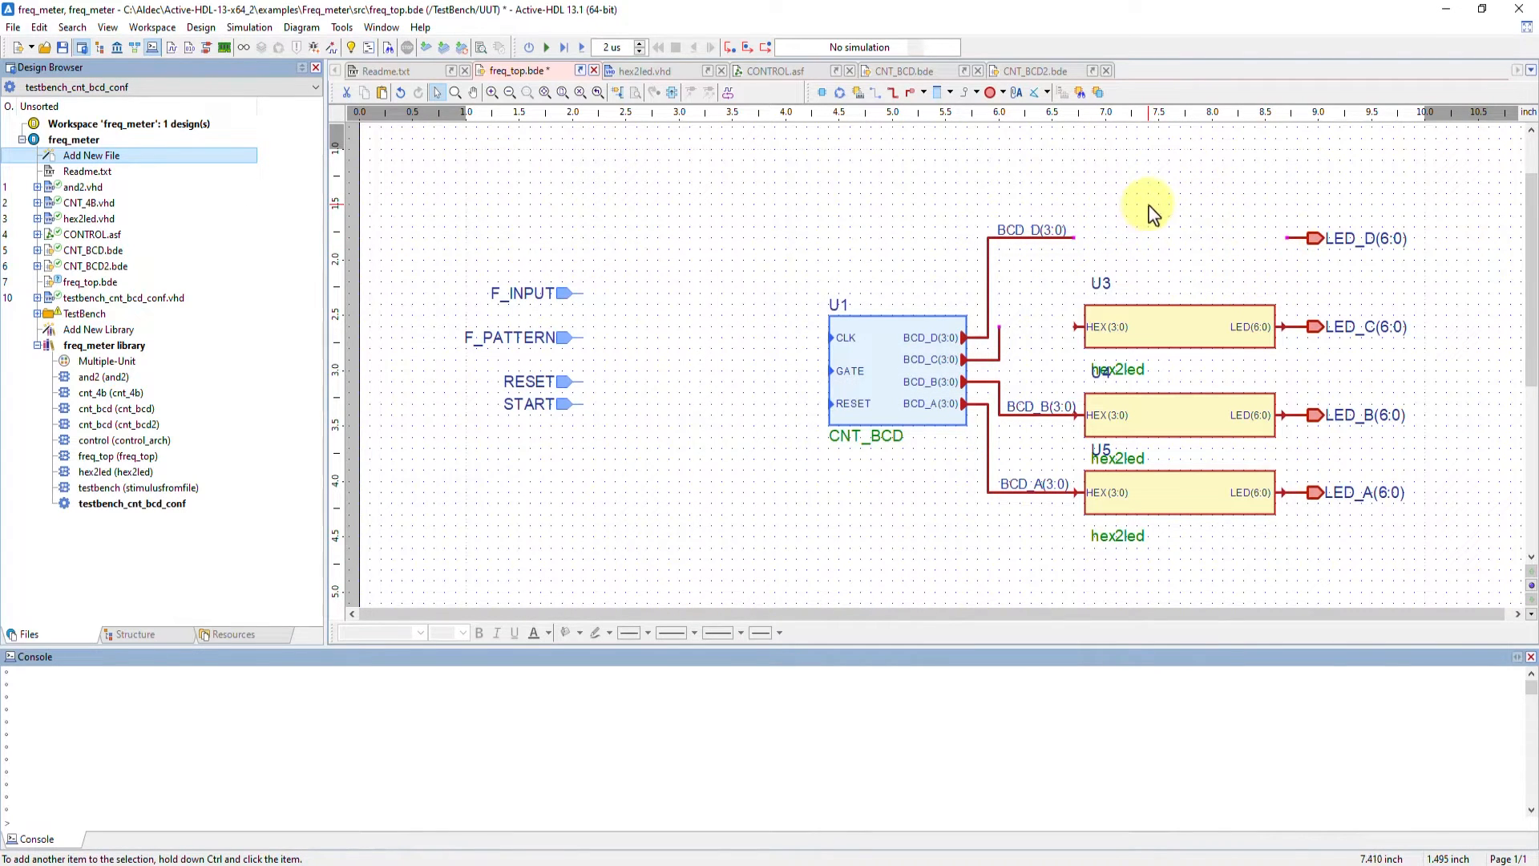
Review the hex2led VHDL source, then open the Symbols Toolbox and browse the project and built-in symbols
left_click(663, 72)
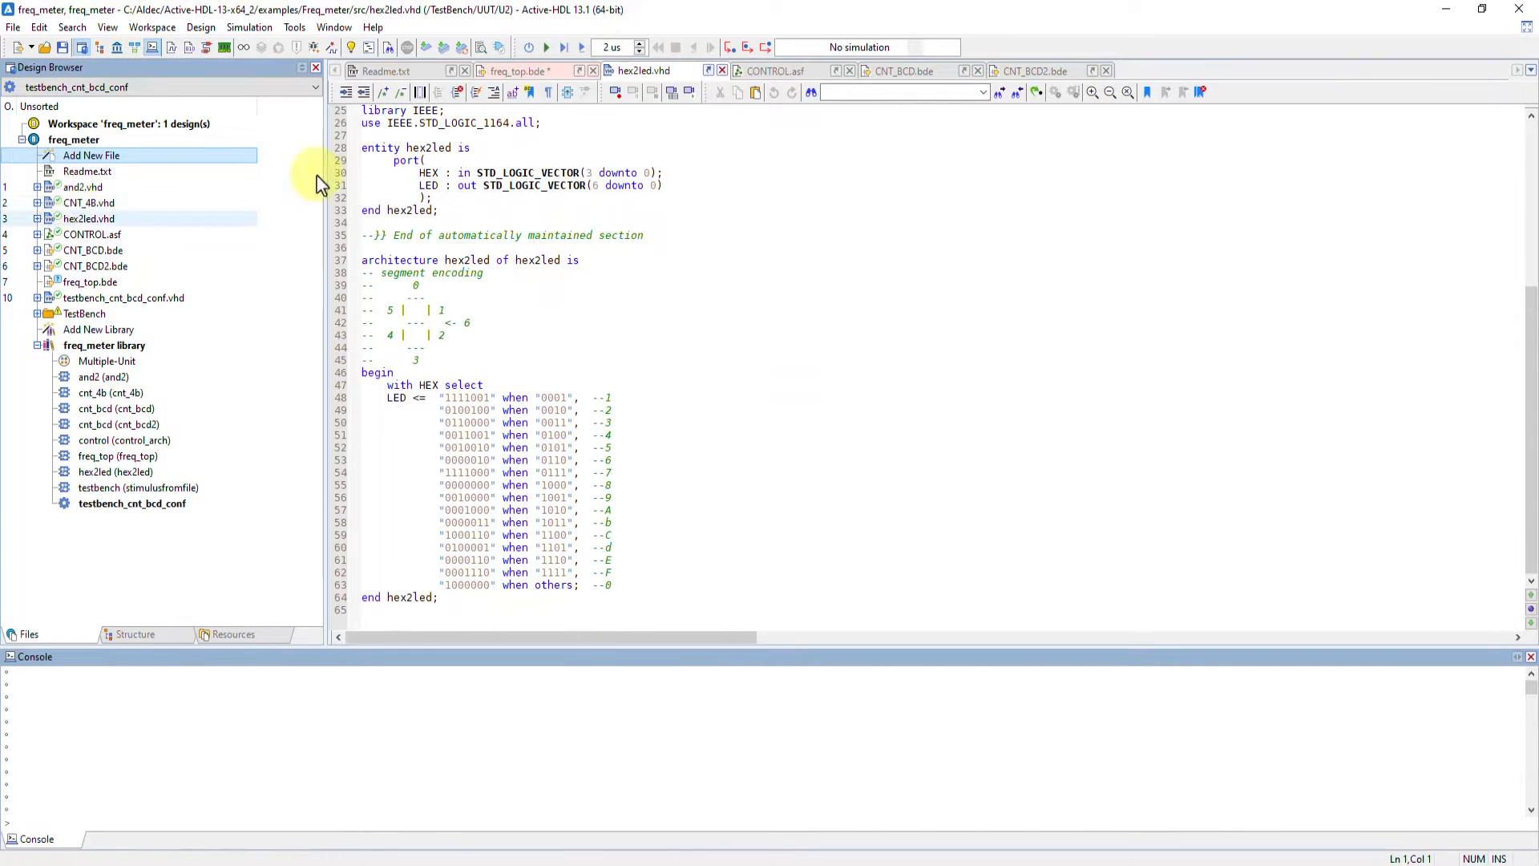
left_click(513, 72)
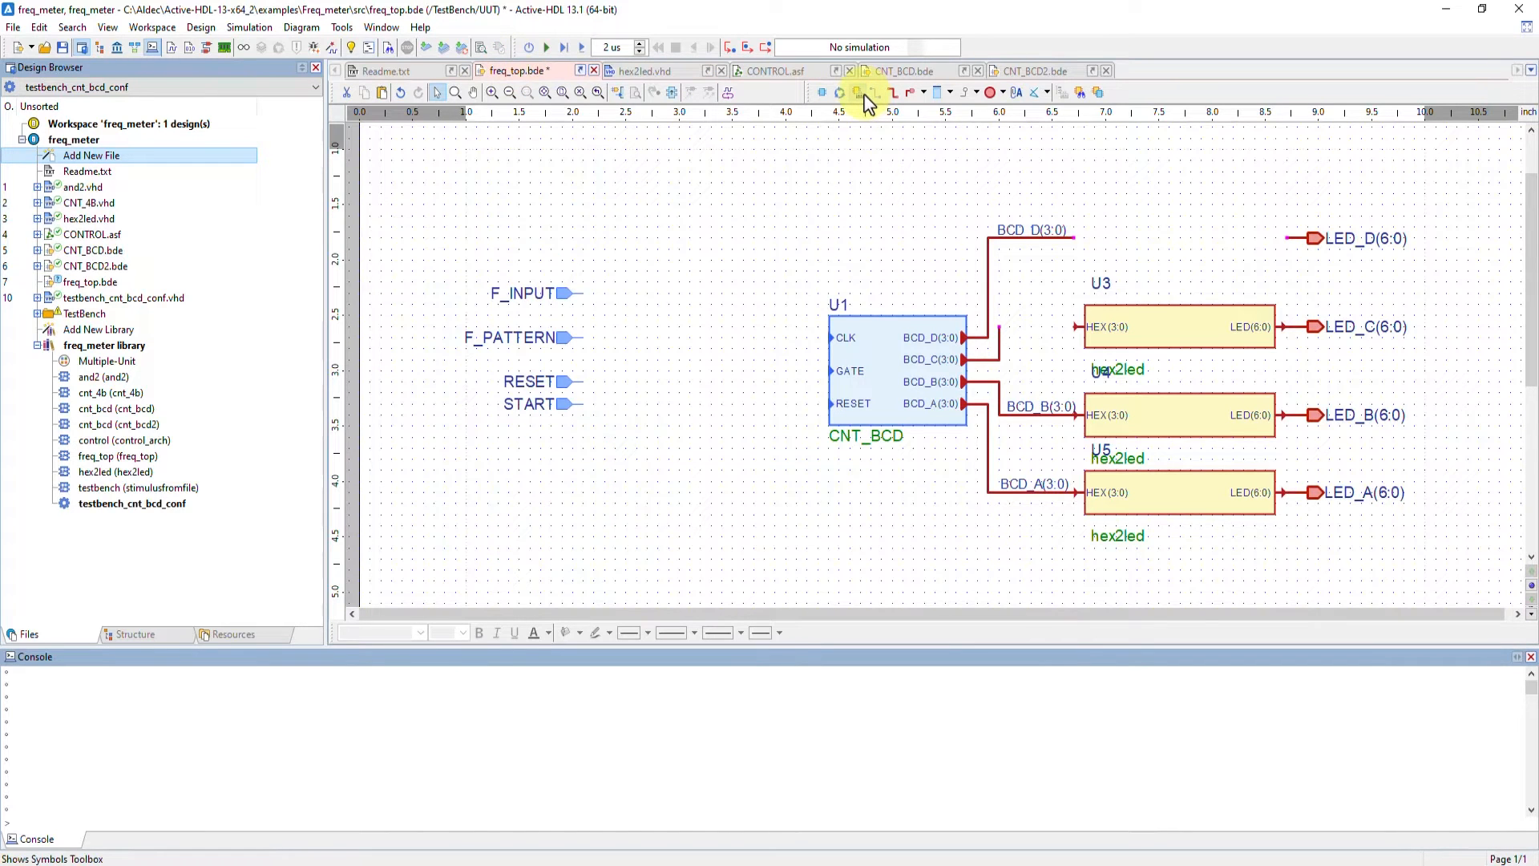
left_click(859, 93)
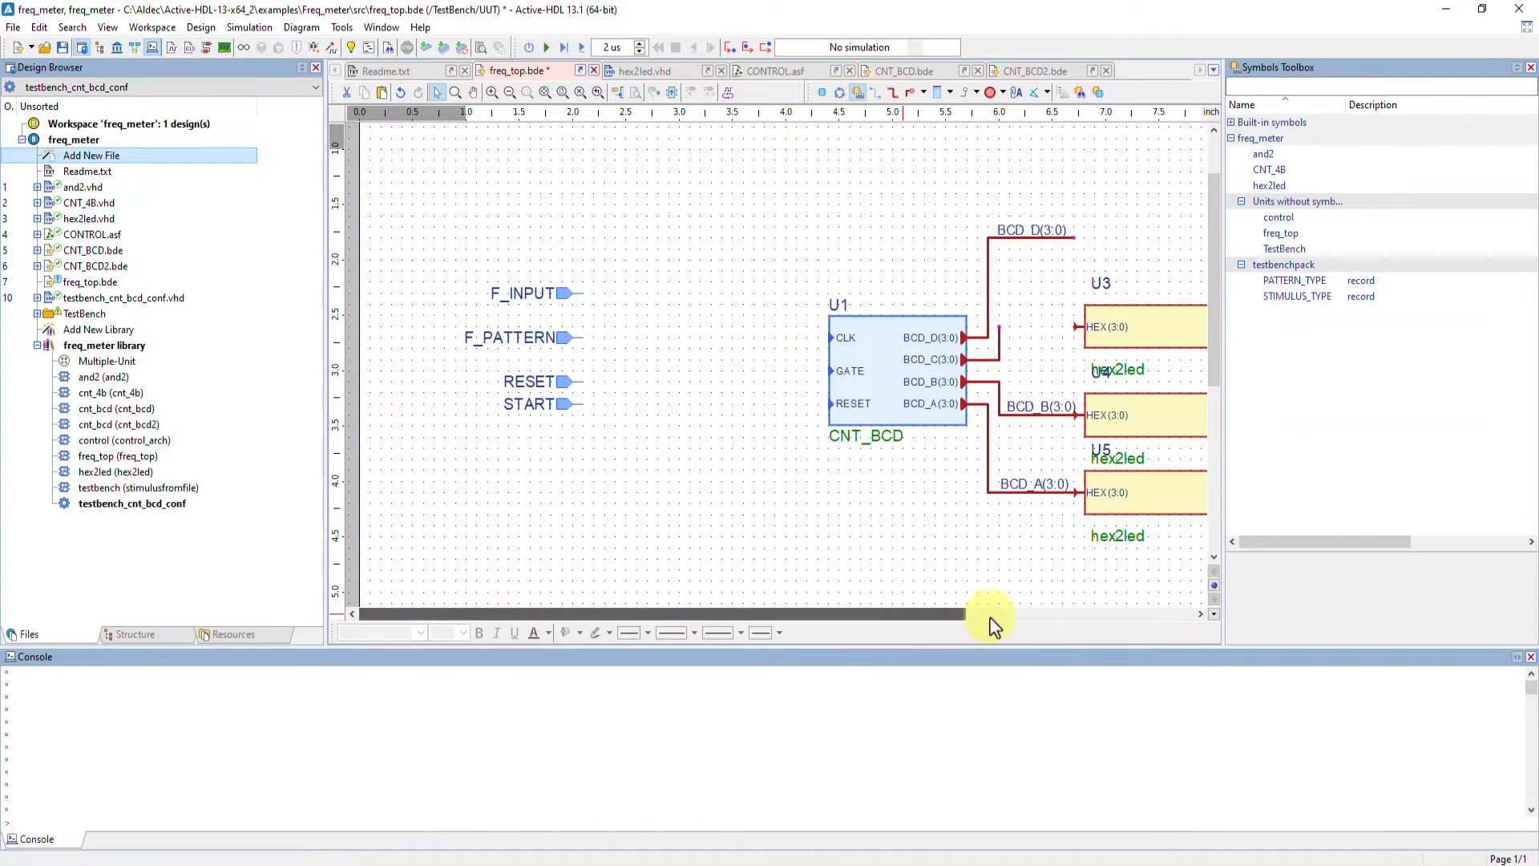
scroll(1010, 615, "right", 3)
left_click(1261, 155)
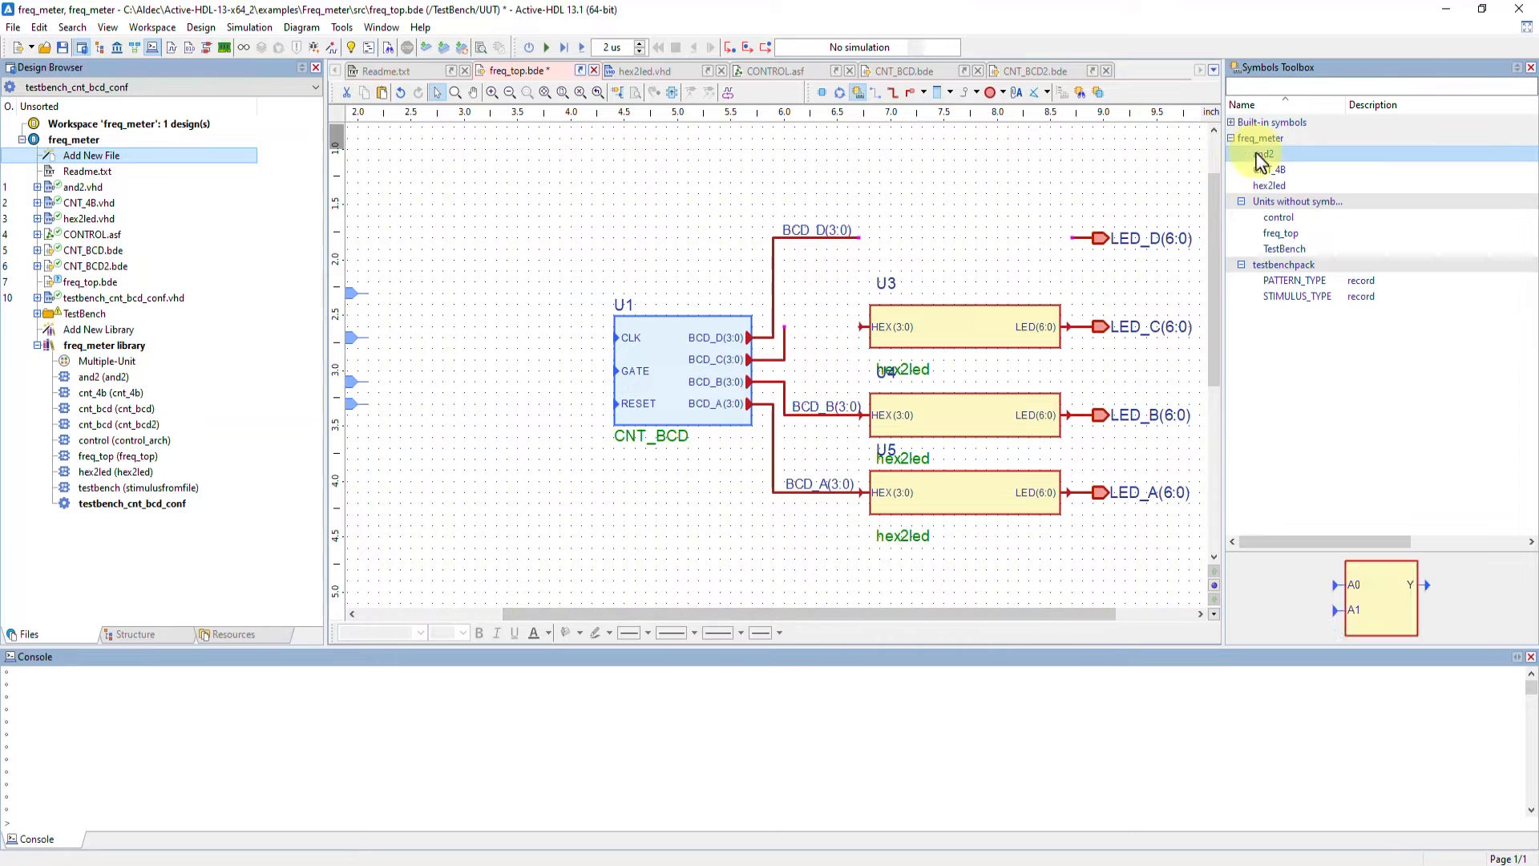
left_click(1260, 169)
left_click(1262, 187)
left_click(1232, 122)
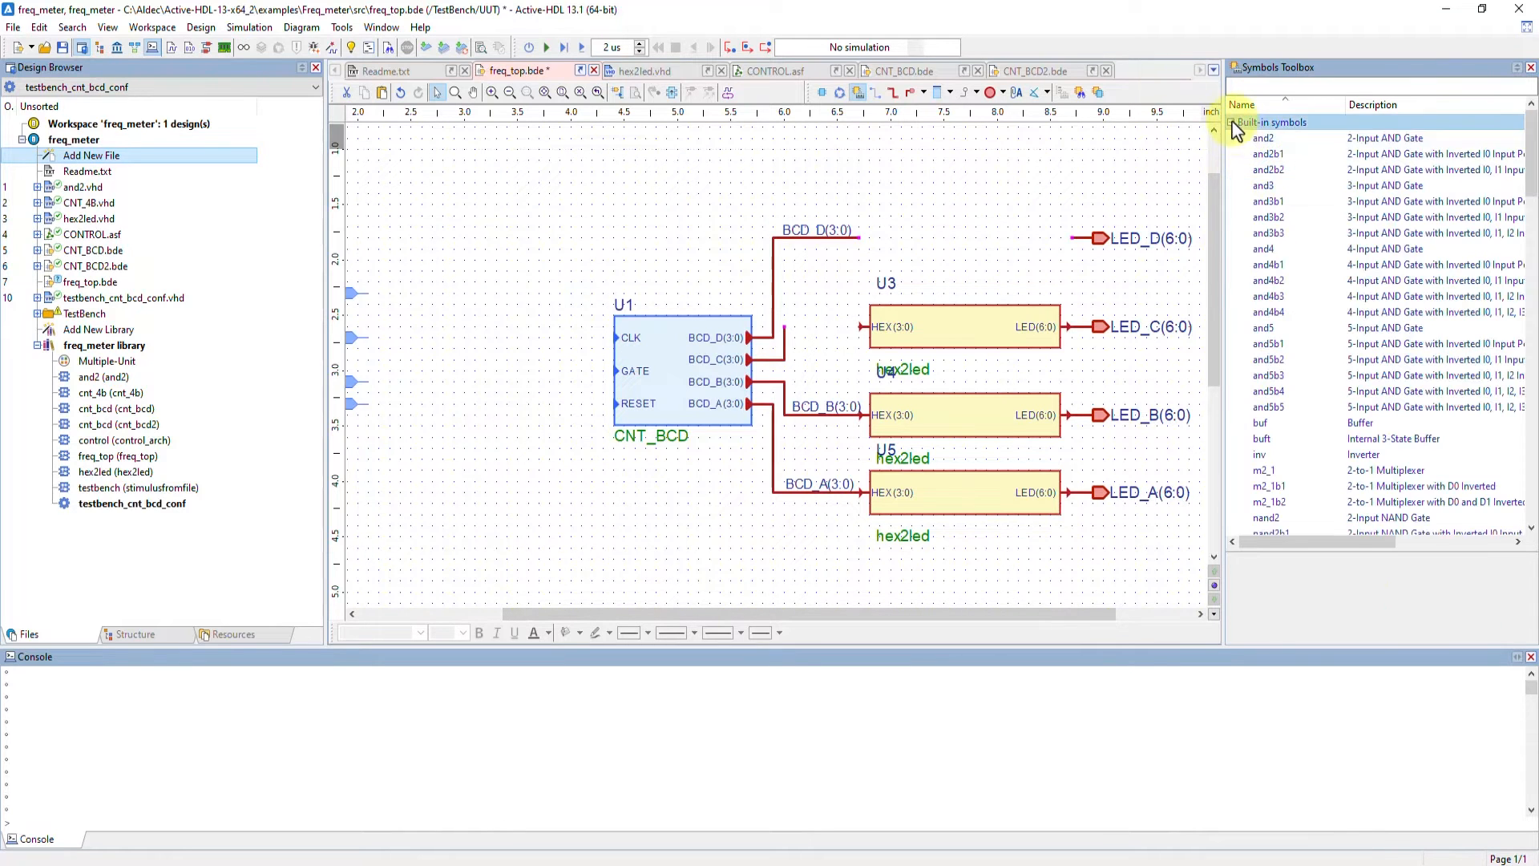
left_click(1263, 138)
left_click(1243, 124)
left_click(1231, 124)
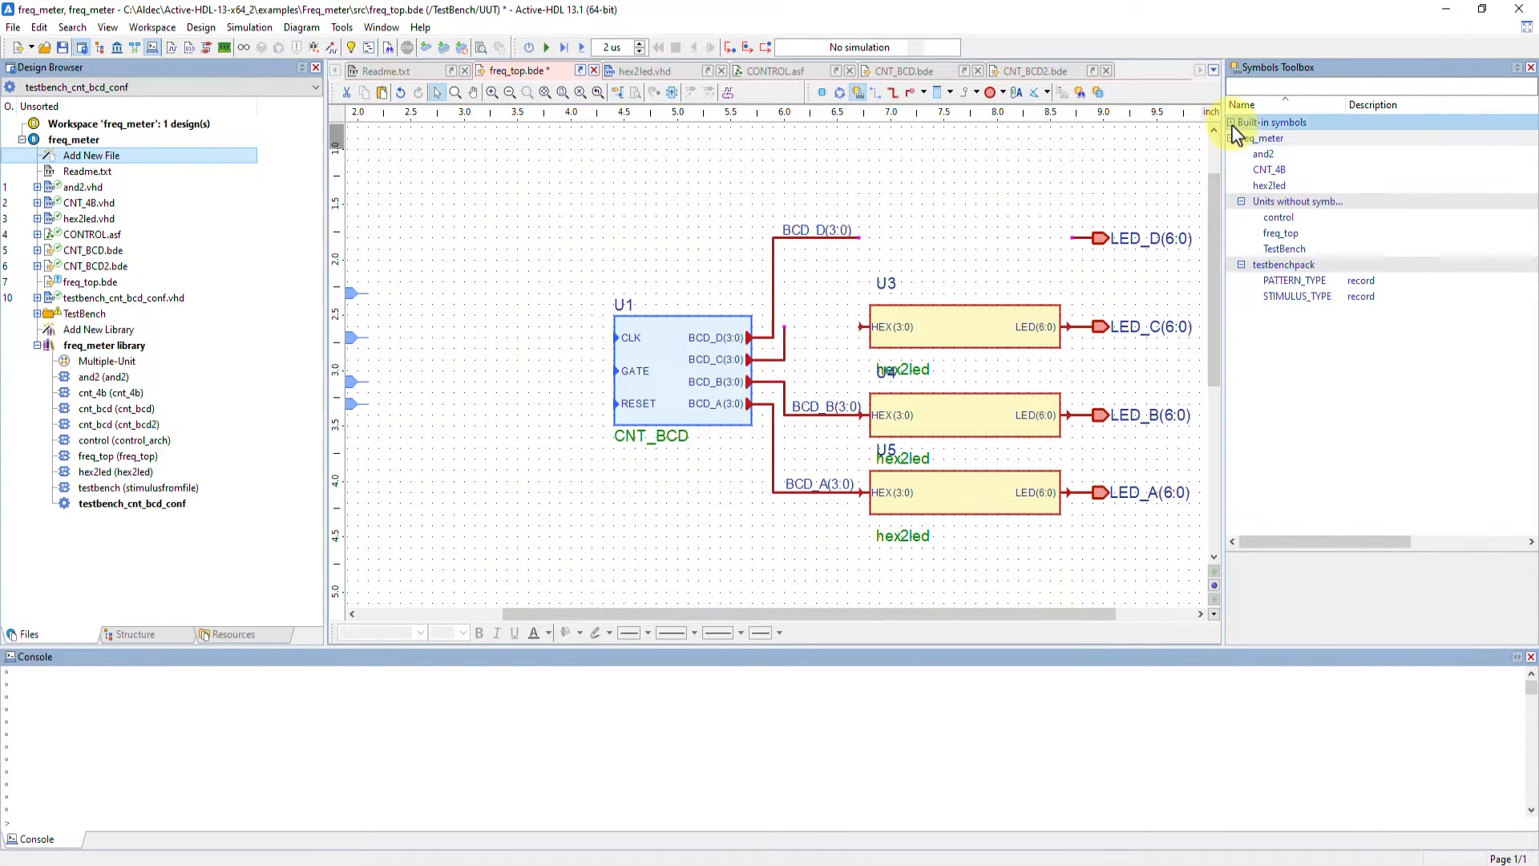
Switch to the CNT_BCD diagram and select its first AND gate
left_click(905, 70)
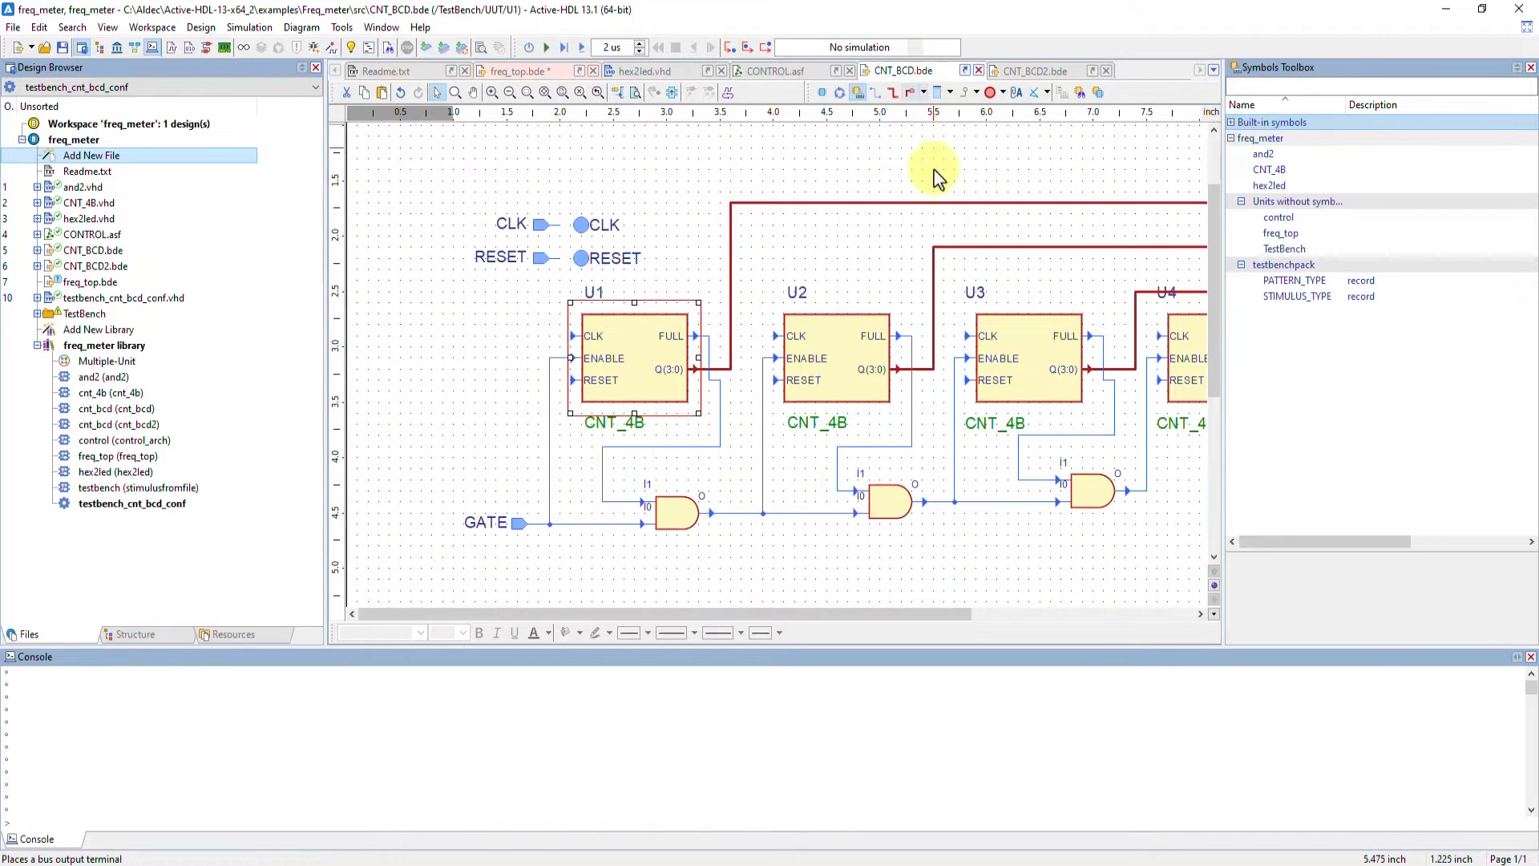
left_click(690, 513)
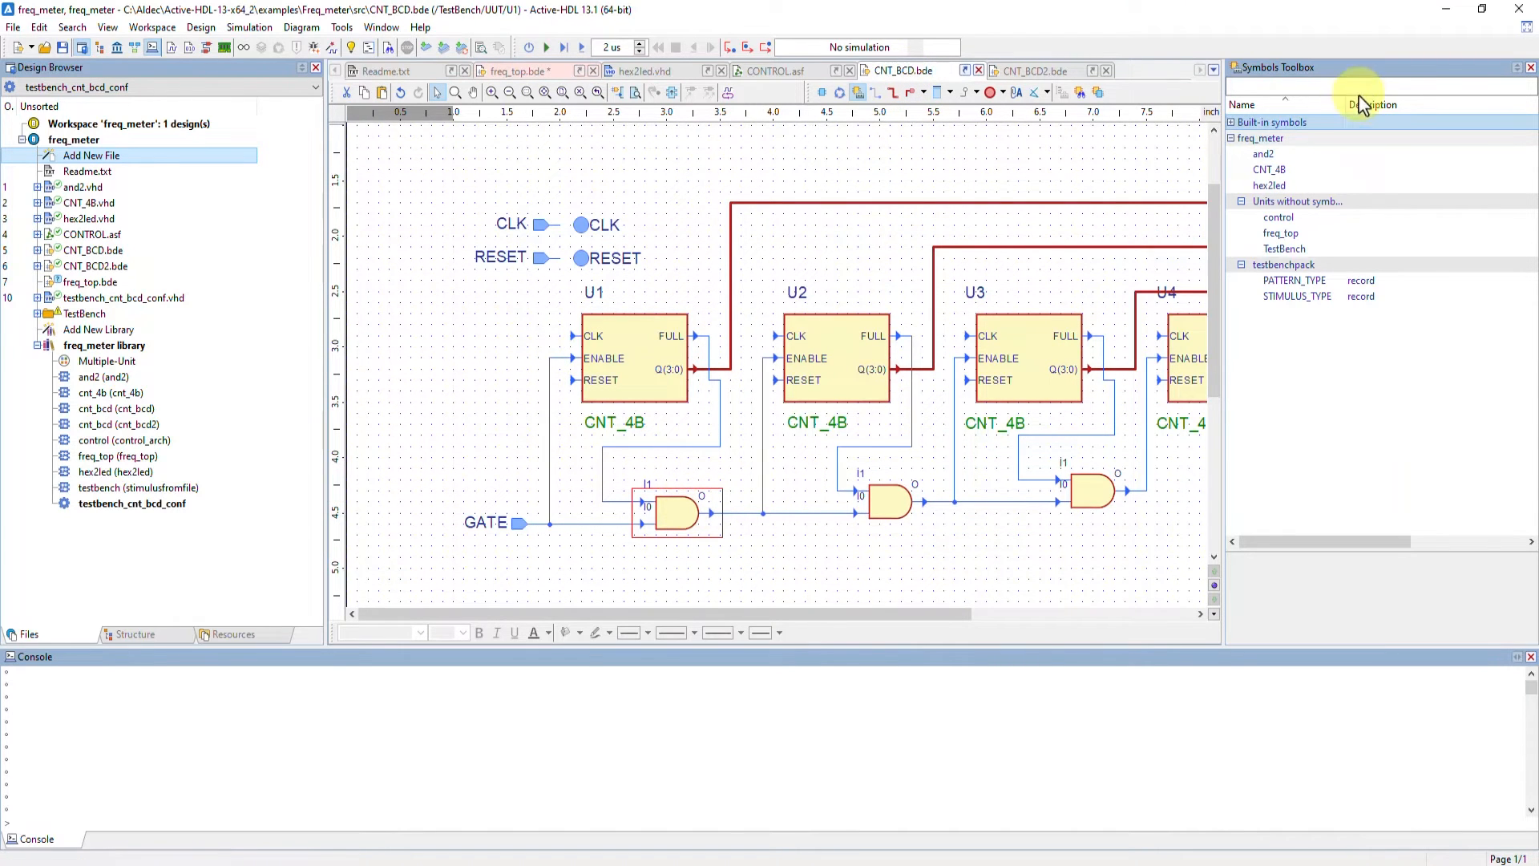
left_click(1232, 123)
left_click(1232, 123)
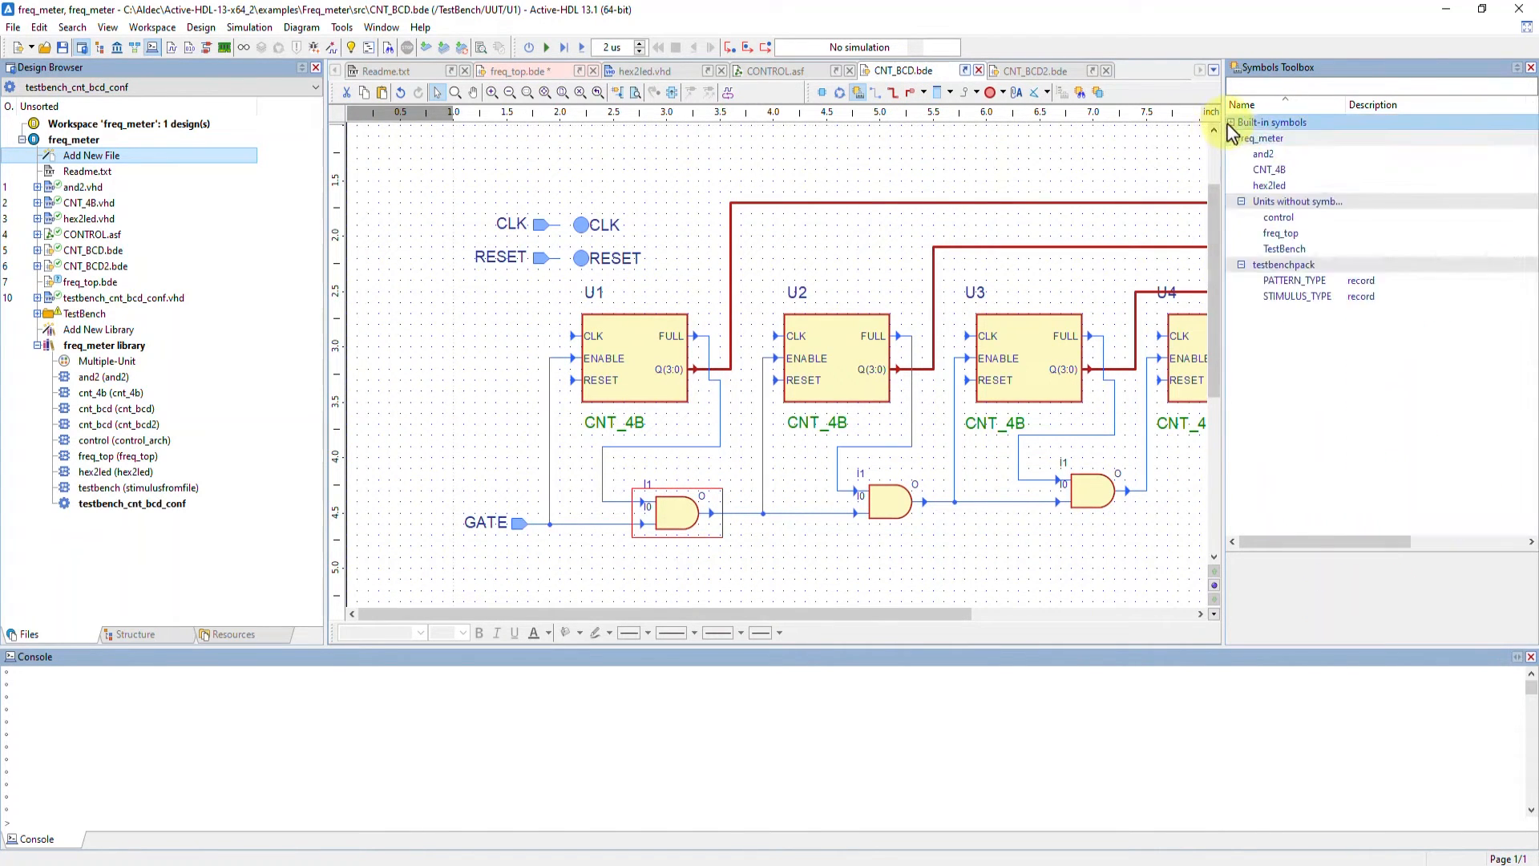
Place a hex2led instance in freq_top above the others, on the BCD_D(3:0) bus and LED_D(6:0) terminal
left_click(550, 70)
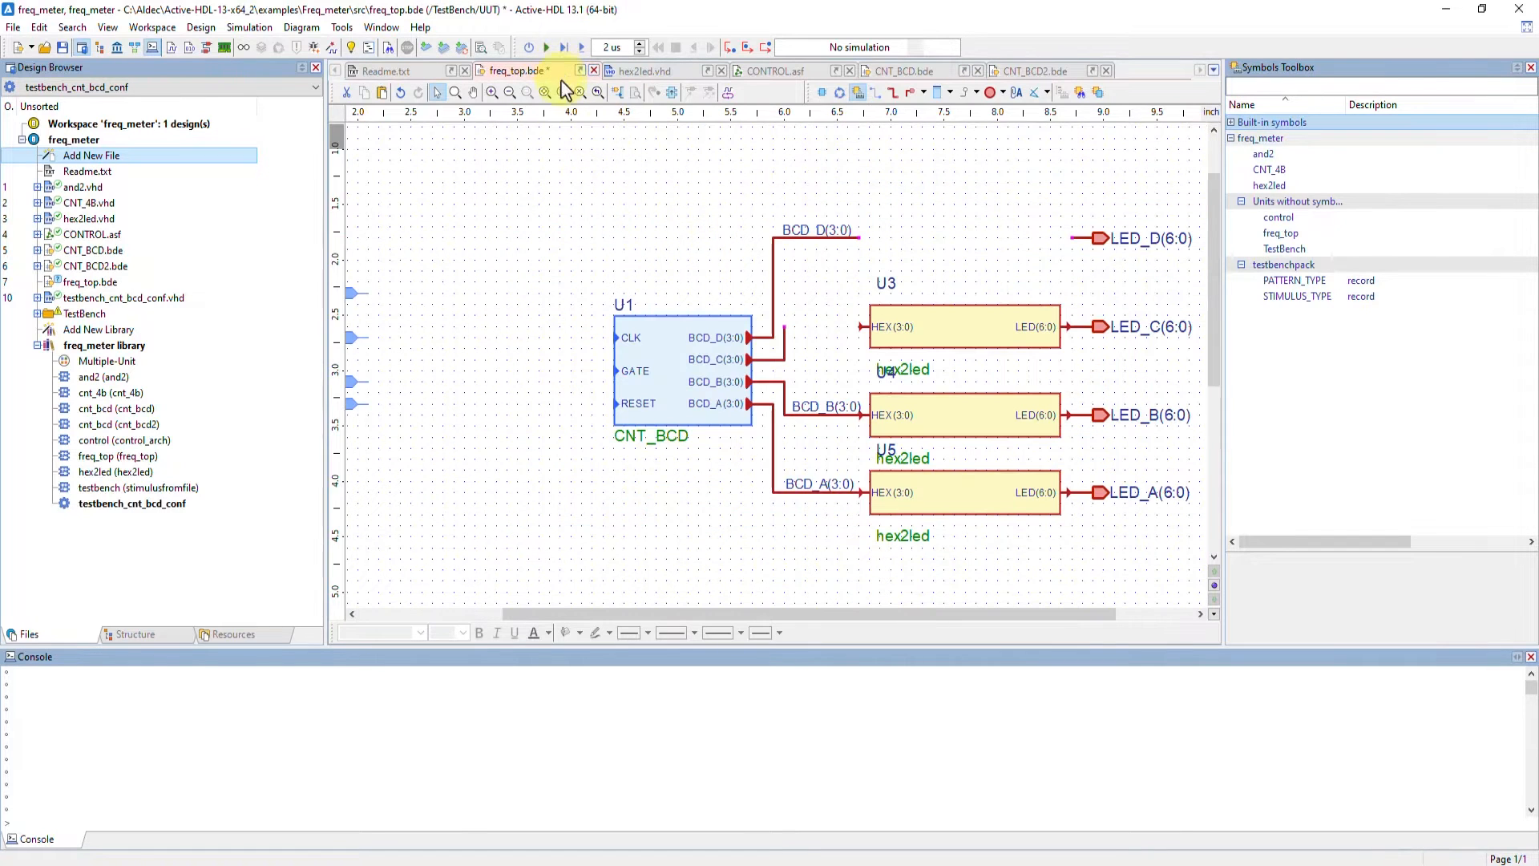
left_click(1265, 186)
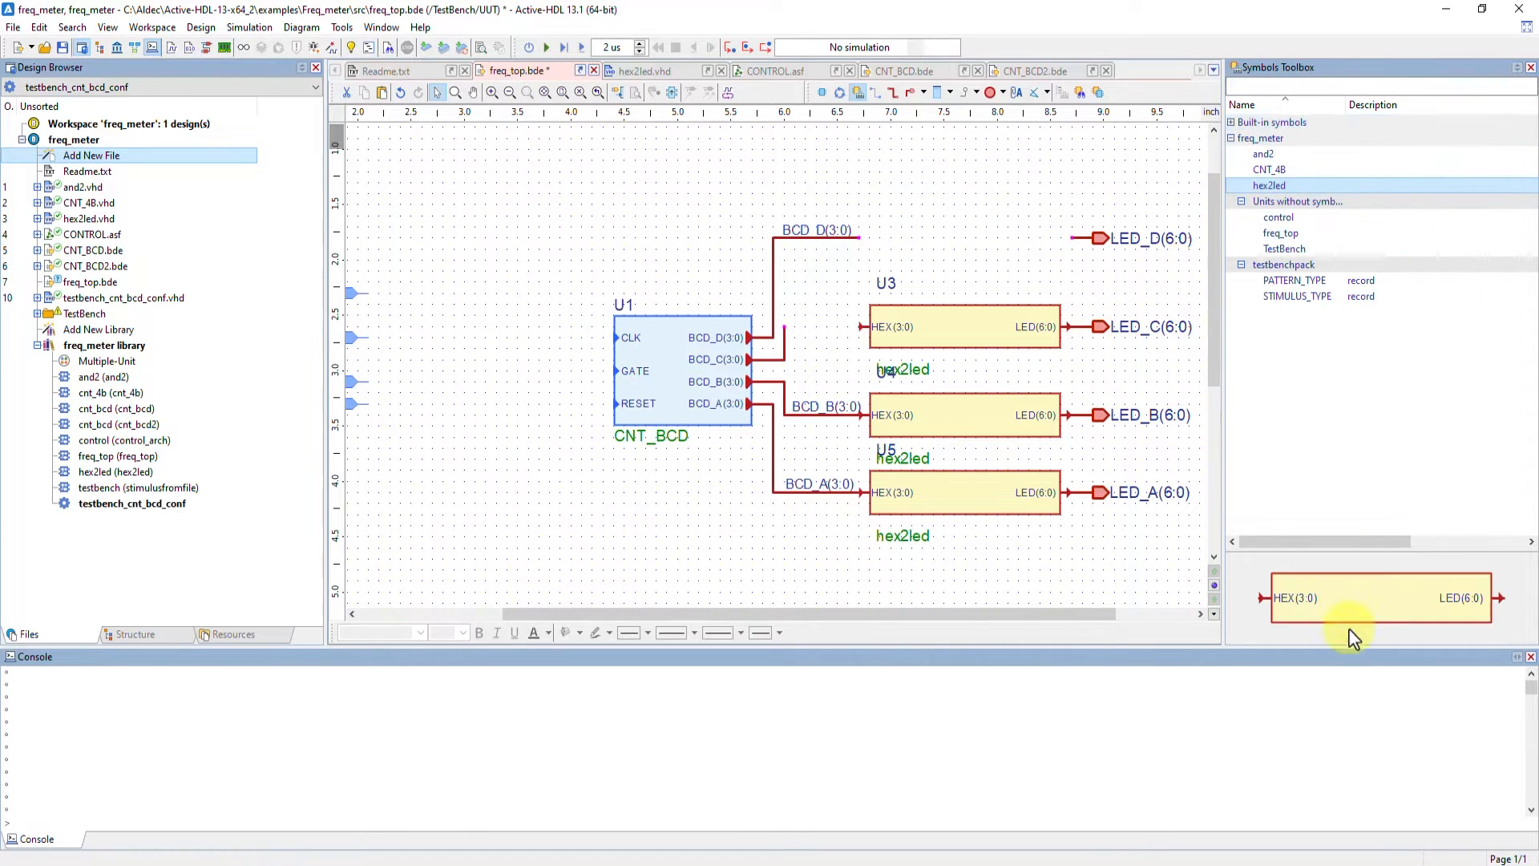
left_click_drag(1018, 416, 862, 223)
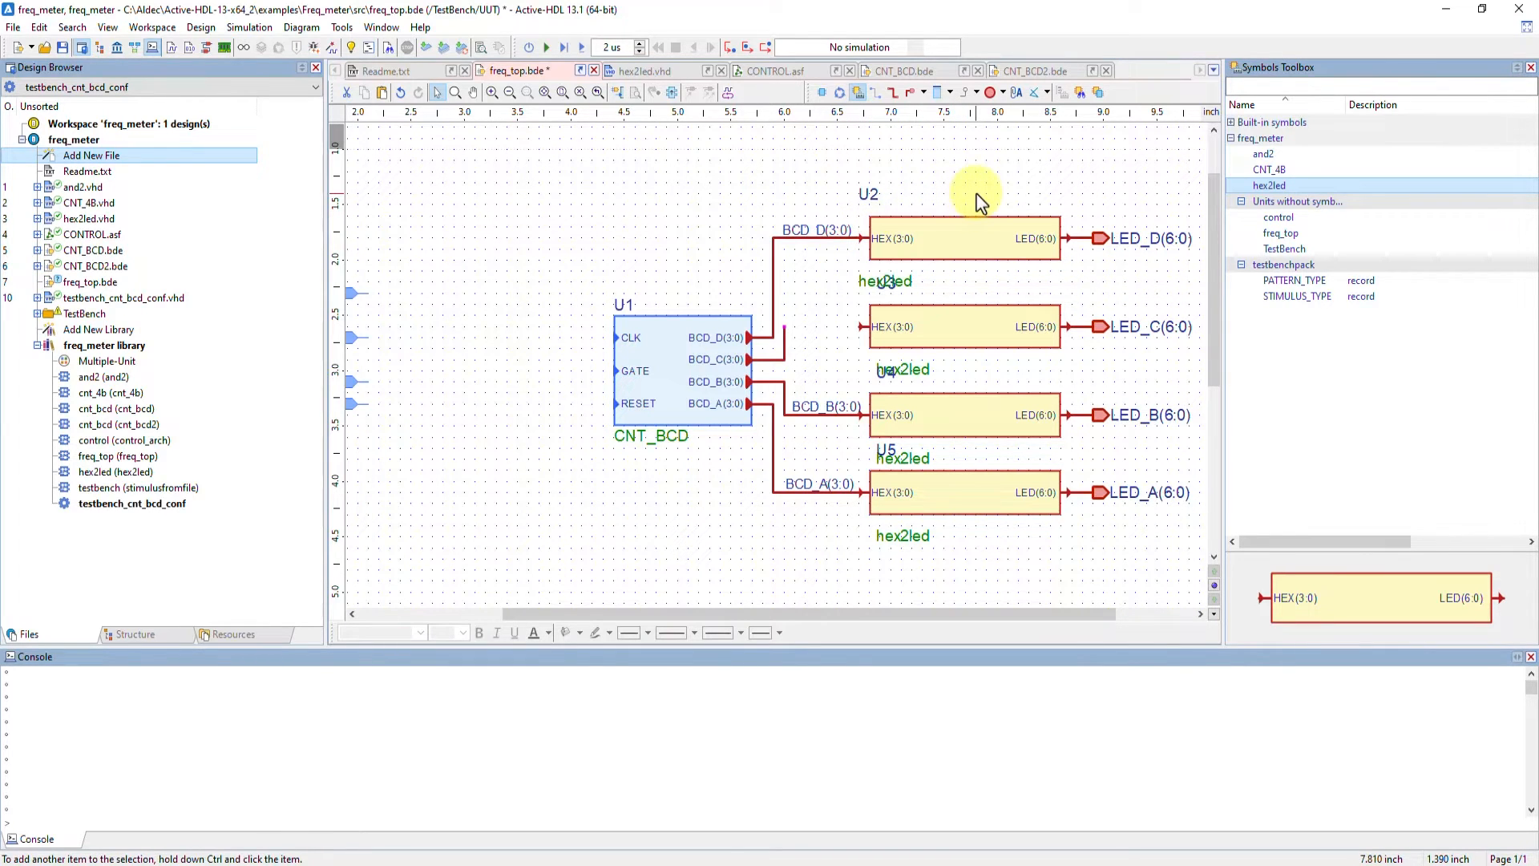
Close the Symbols Toolbox and wire the F_INPUT terminal to the CLK pin of the CNT_BCD instance
left_click_drag(910, 617, 777, 597)
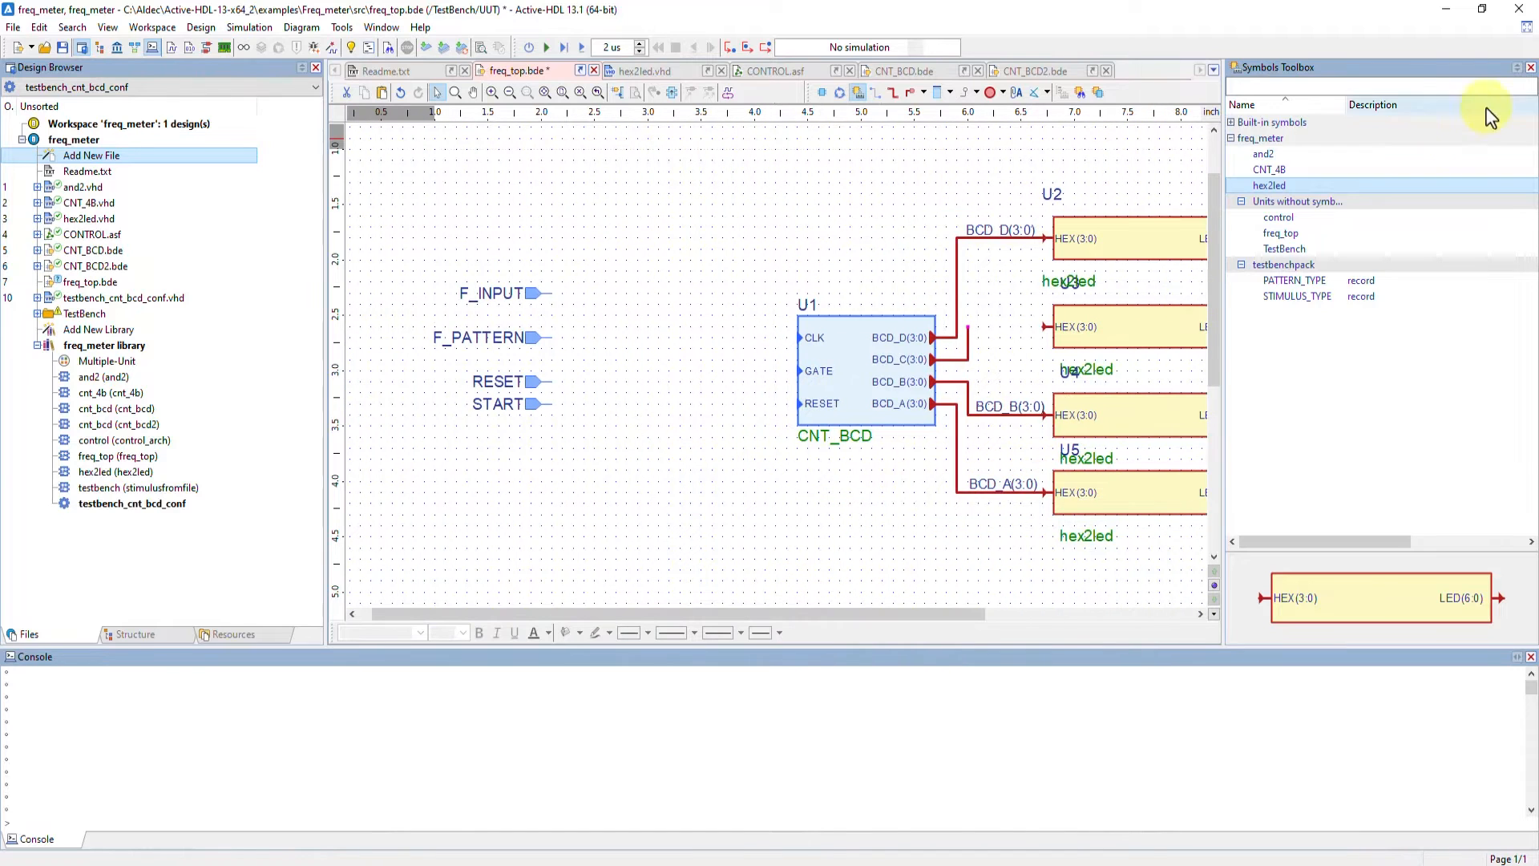
left_click(1530, 67)
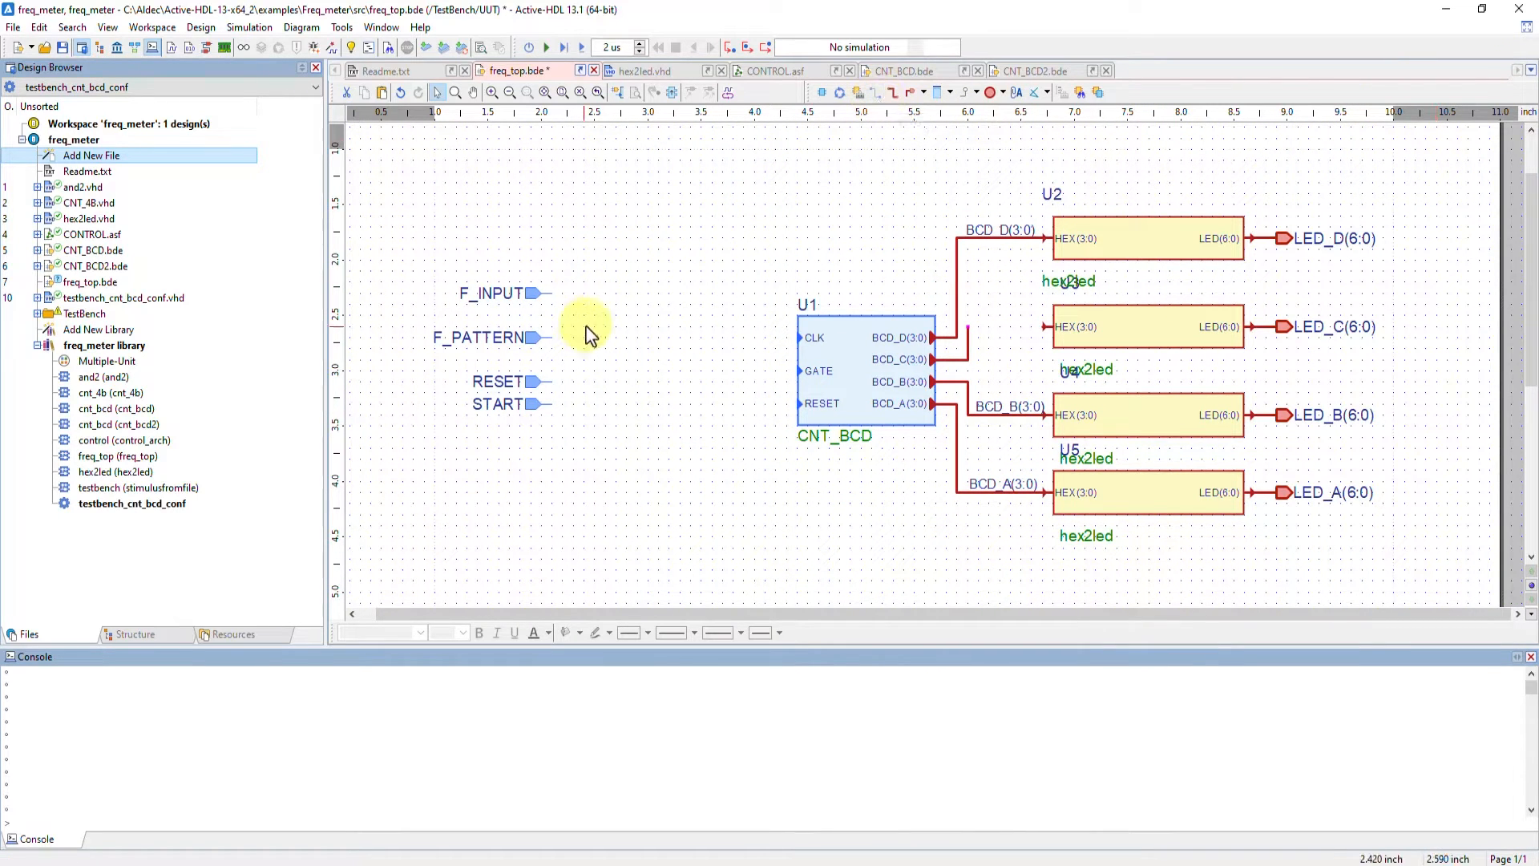
key("w")
left_click(552, 295)
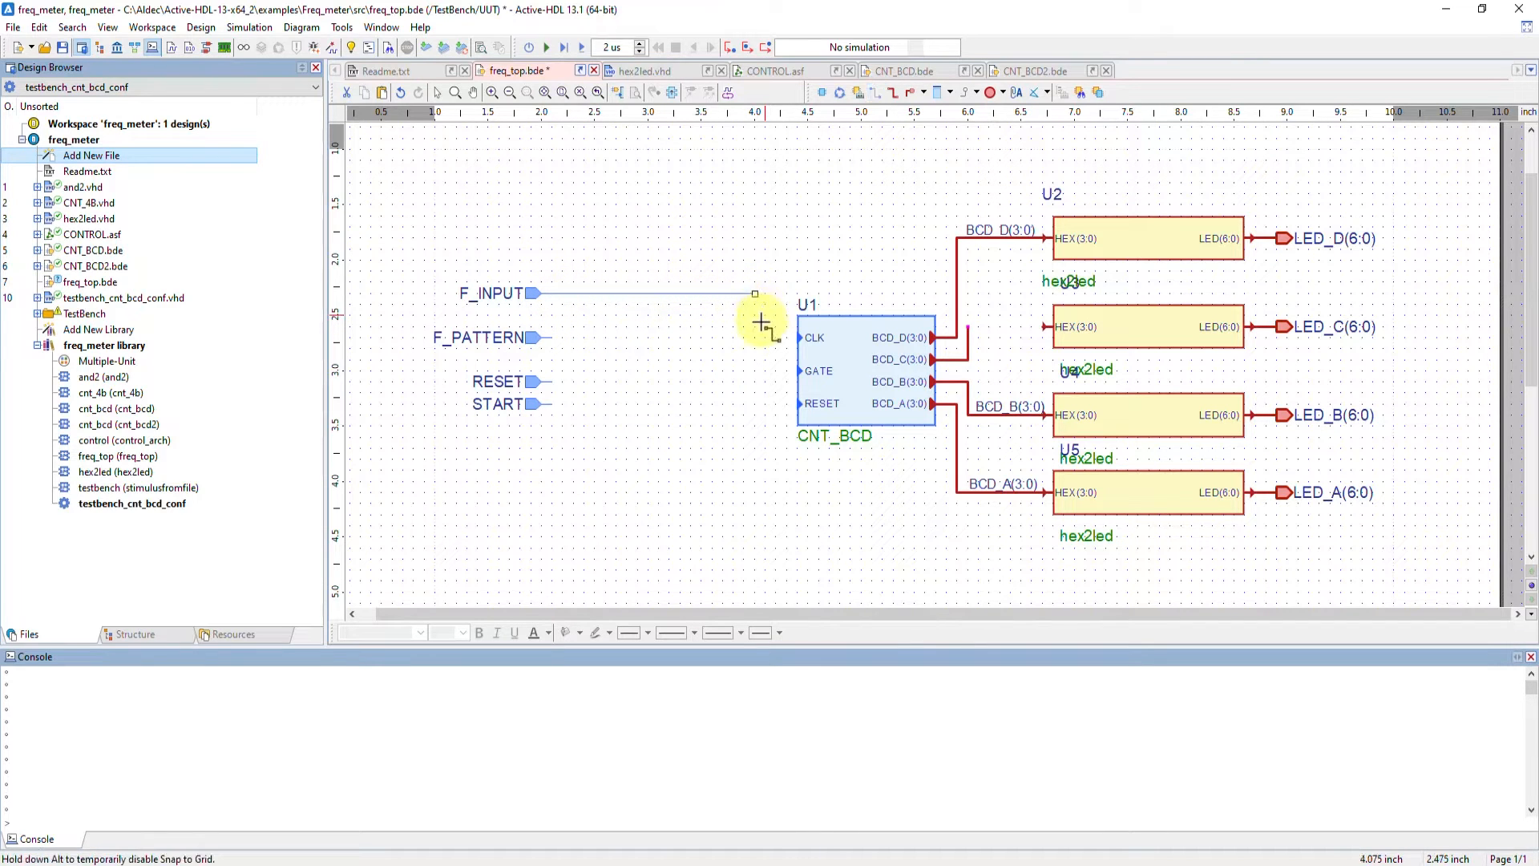
left_click(800, 337)
key("Escape")
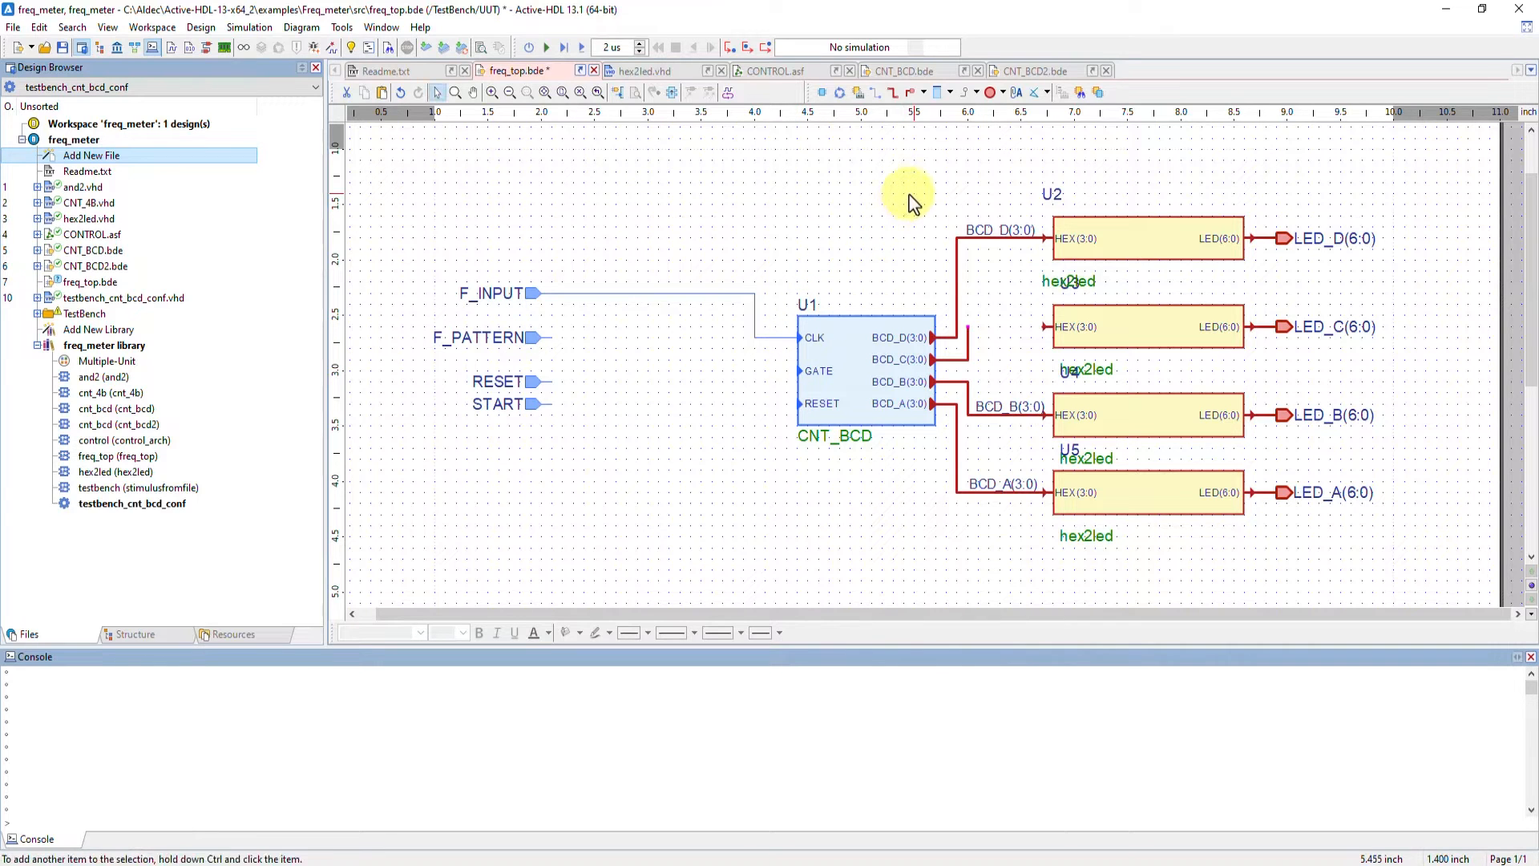
Draw a bus from the BCD_C(3:0) output of CNT_BCD to the HEX input of the second hex2led instance
left_click(893, 93)
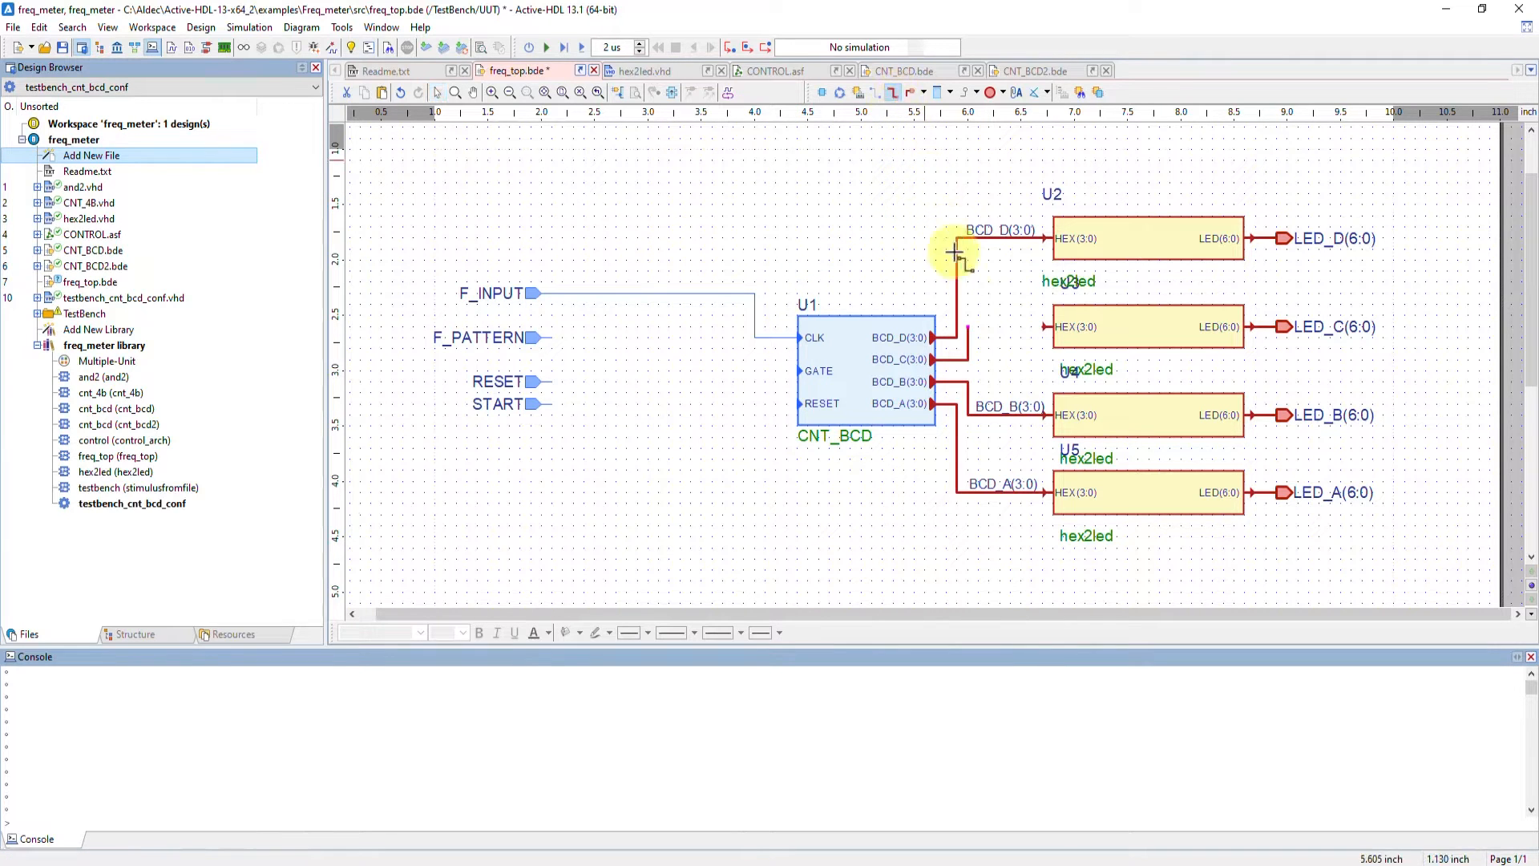
left_click(969, 327)
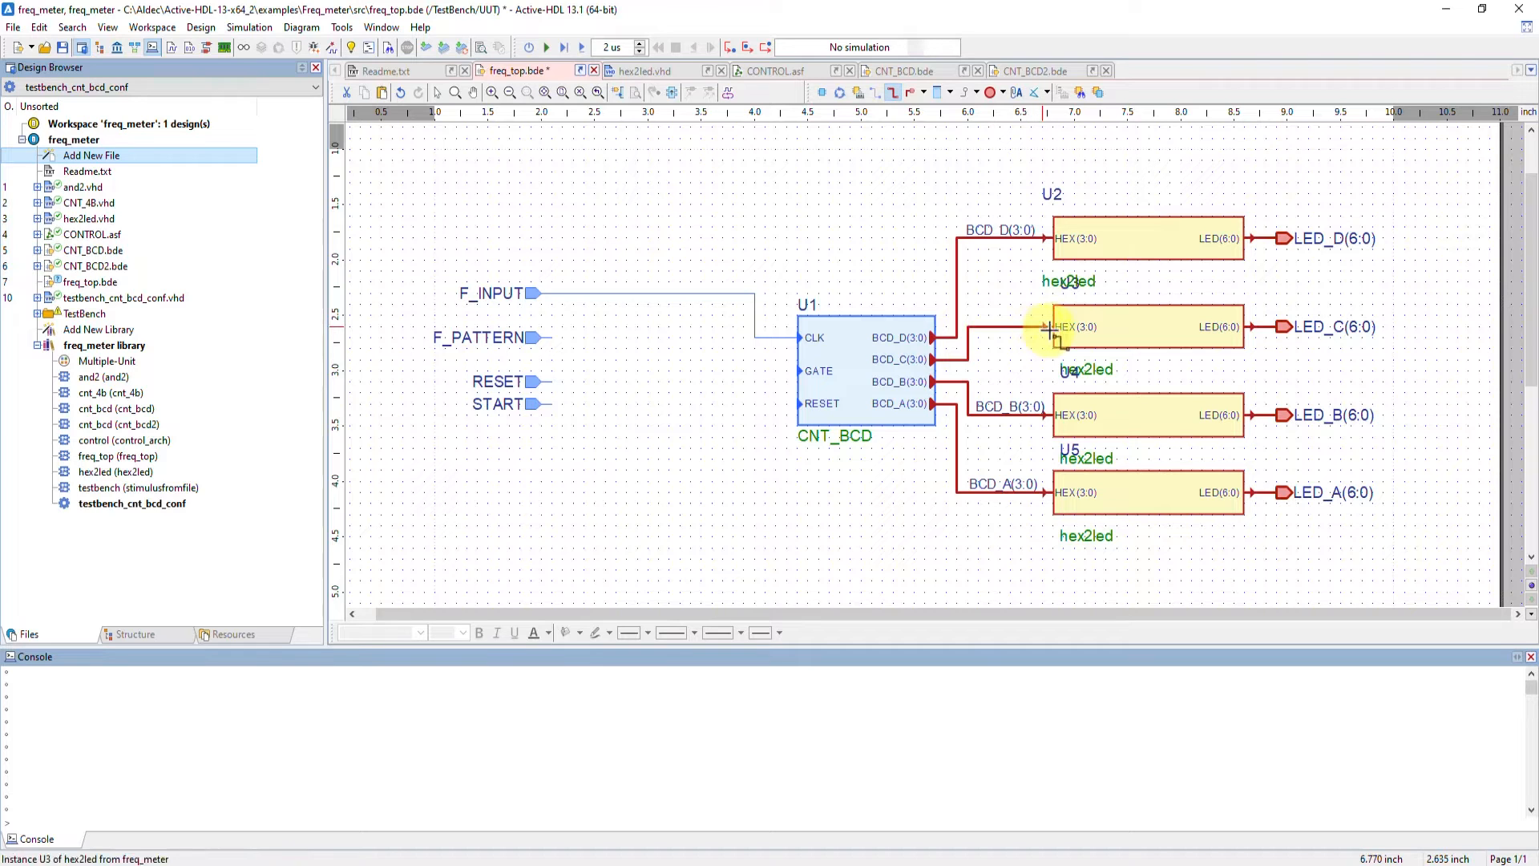
key("Escape")
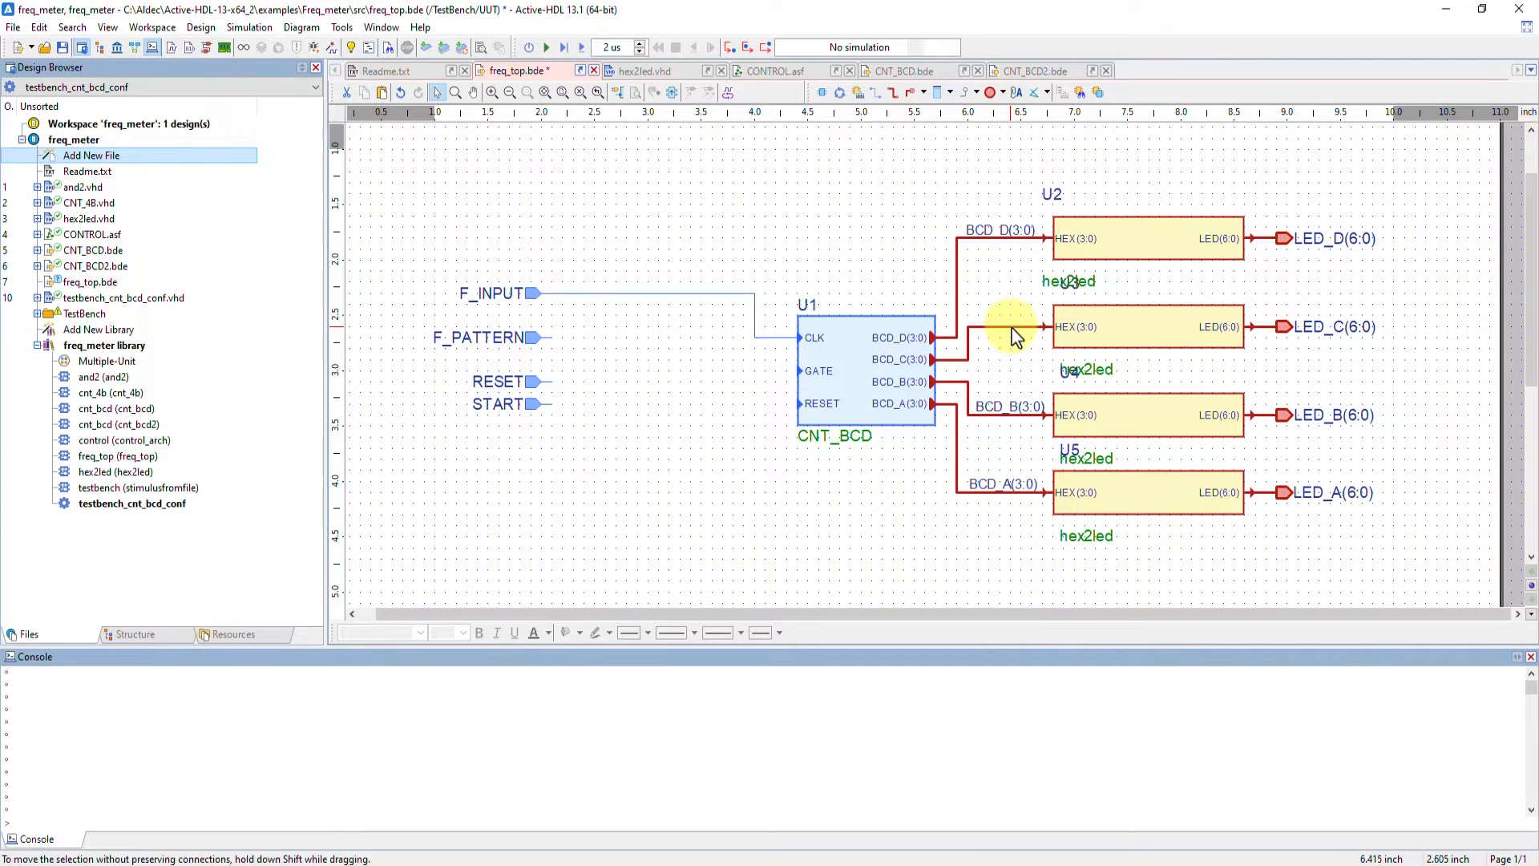
Open the new BCD_C bus's properties and enable display of its NAME label
left_click(1012, 327)
right_click(1012, 328)
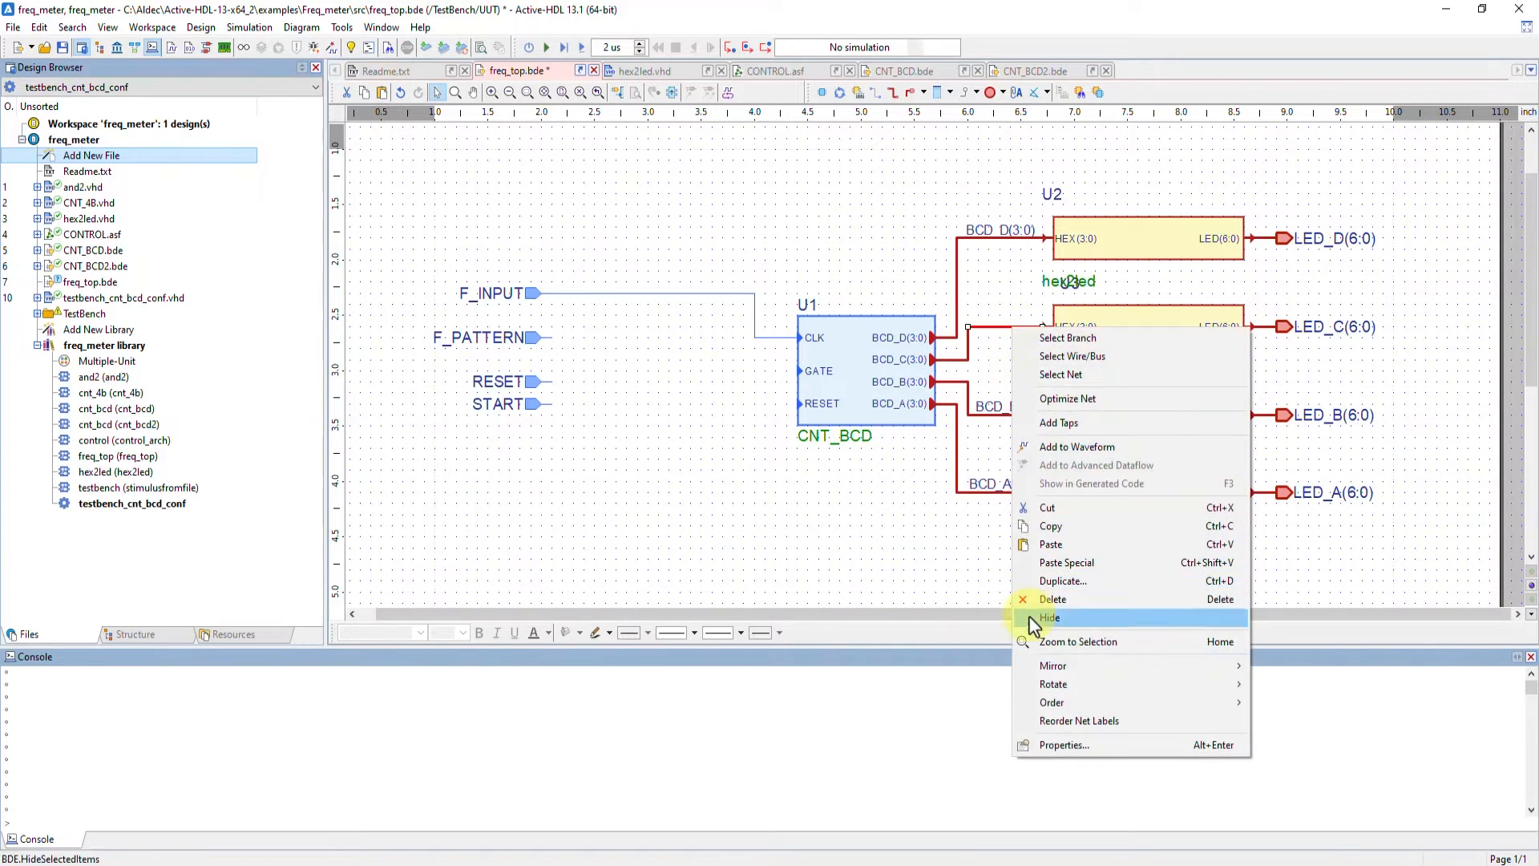
left_click(1047, 746)
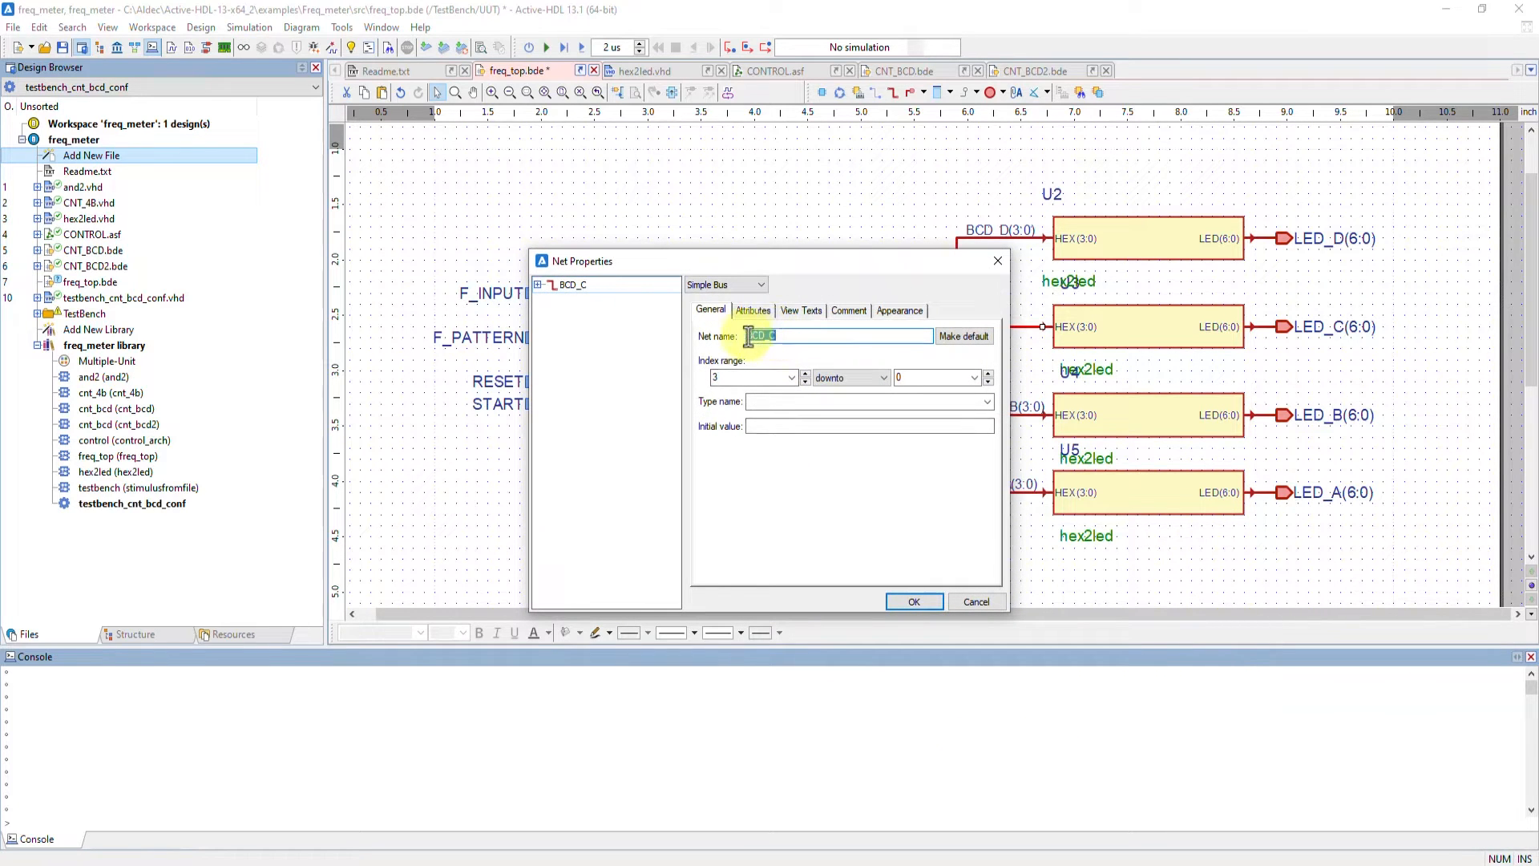
left_click(801, 310)
left_click(701, 327)
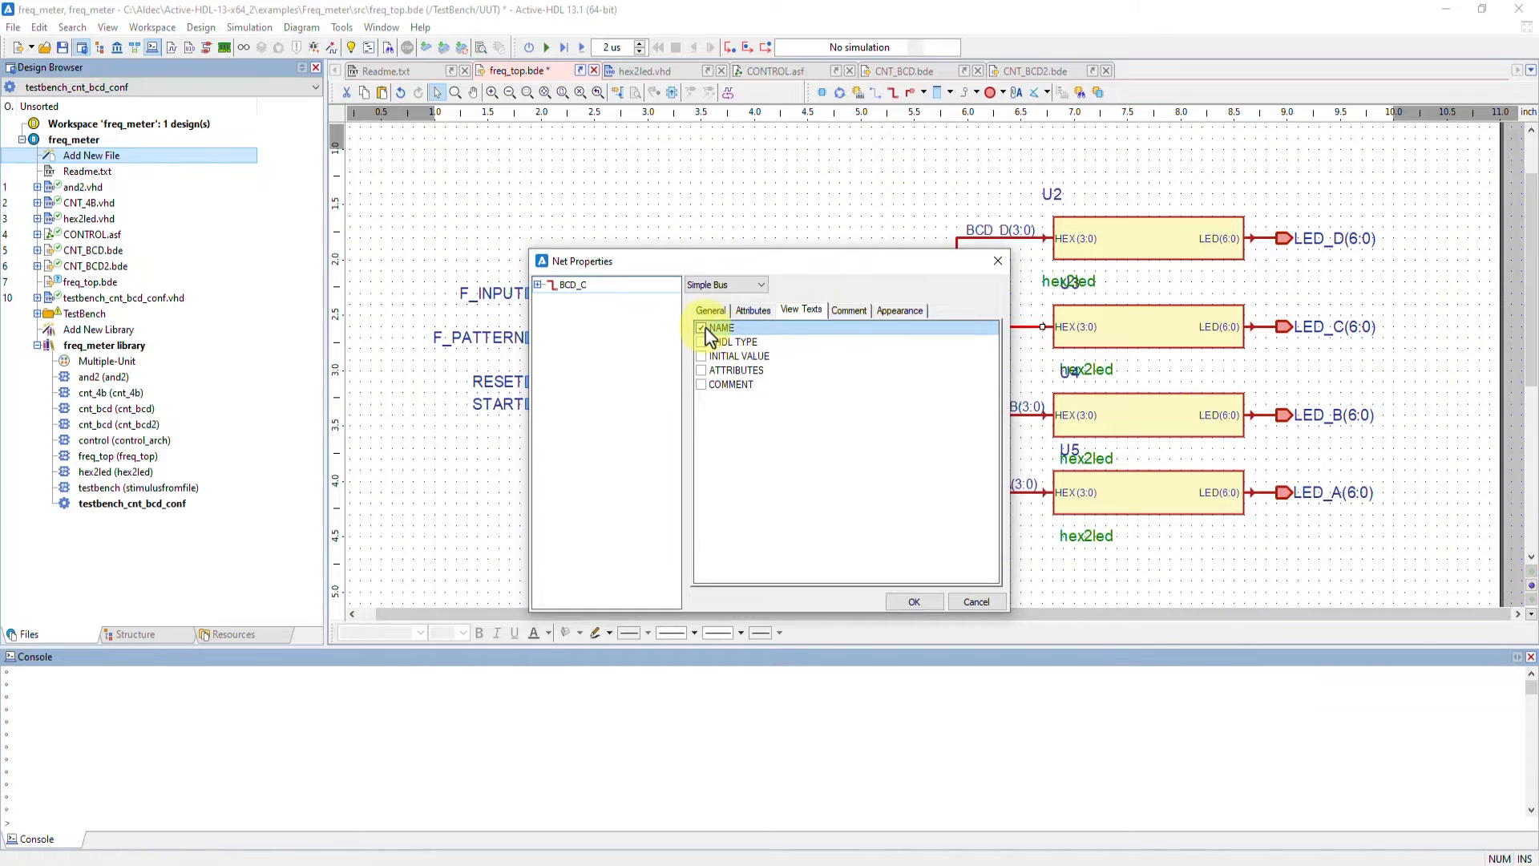
left_click(901, 607)
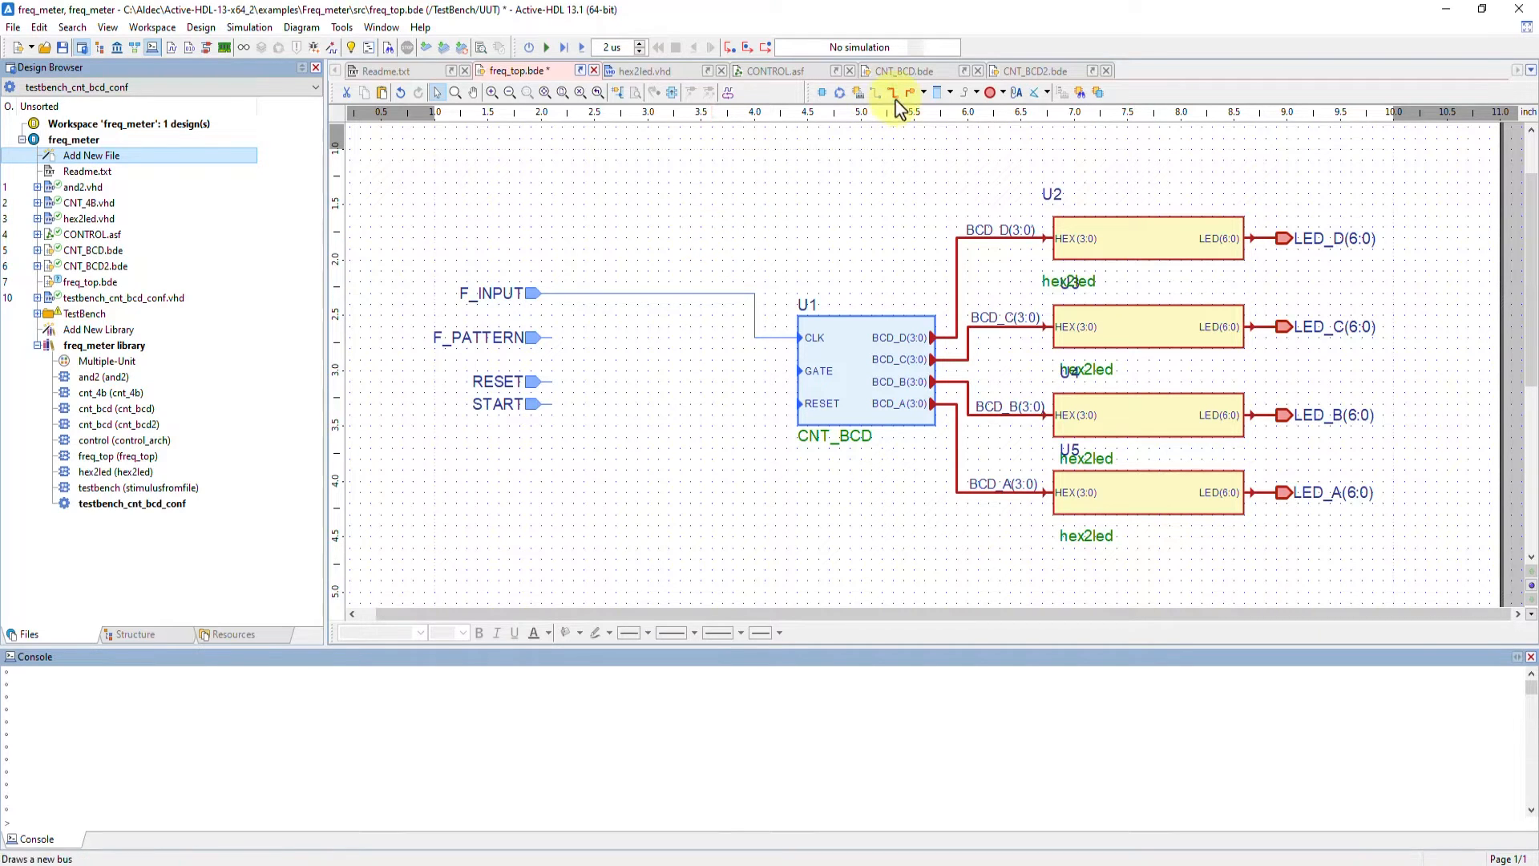
Switch to the CNT_BCD diagram and select the CLK and RESET global connectors
left_click(908, 72)
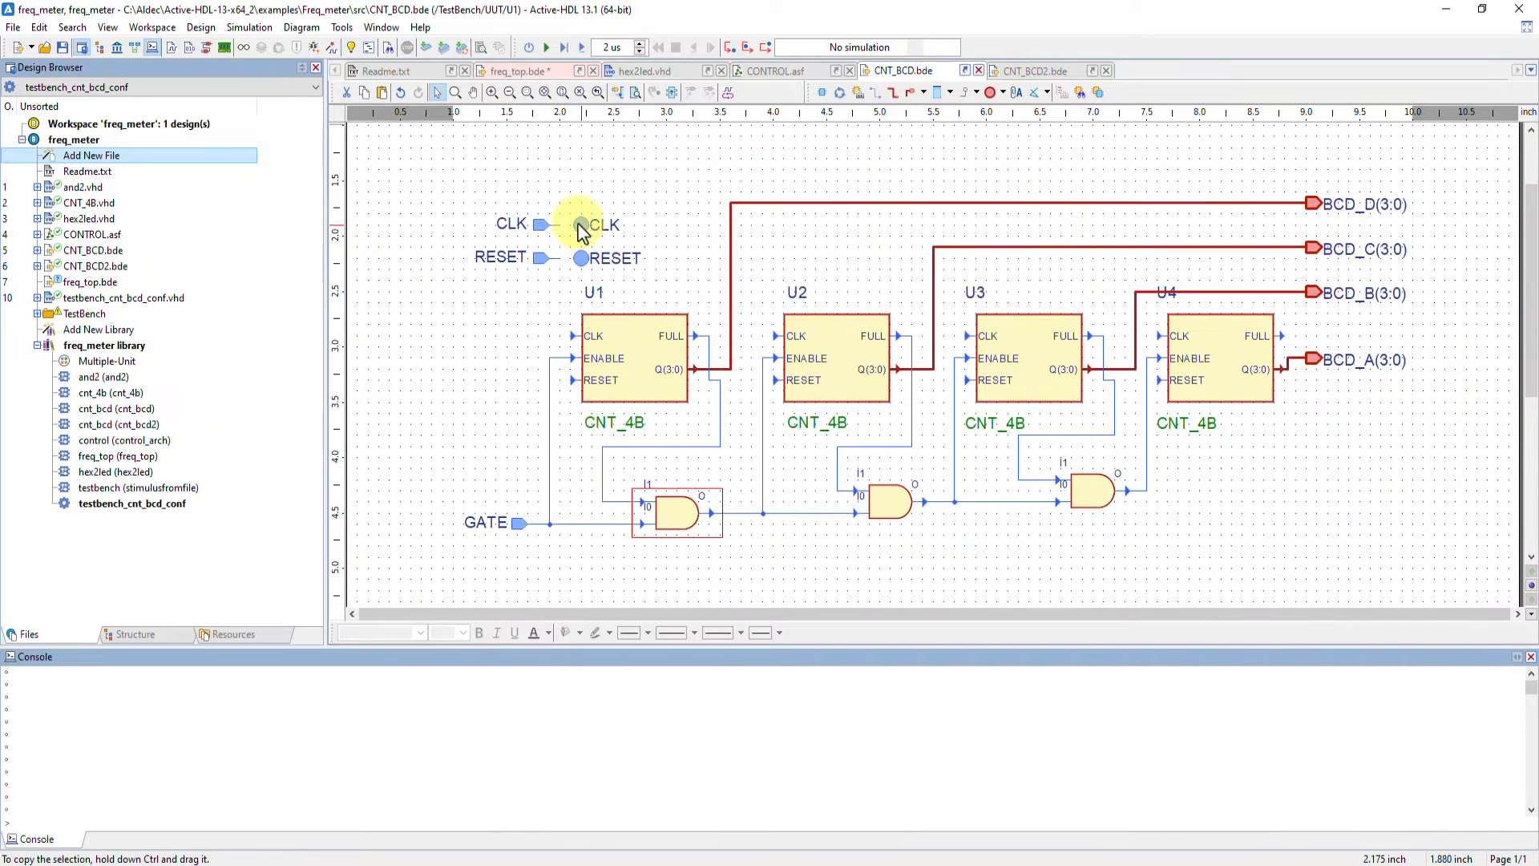
left_click(583, 245)
key("super")
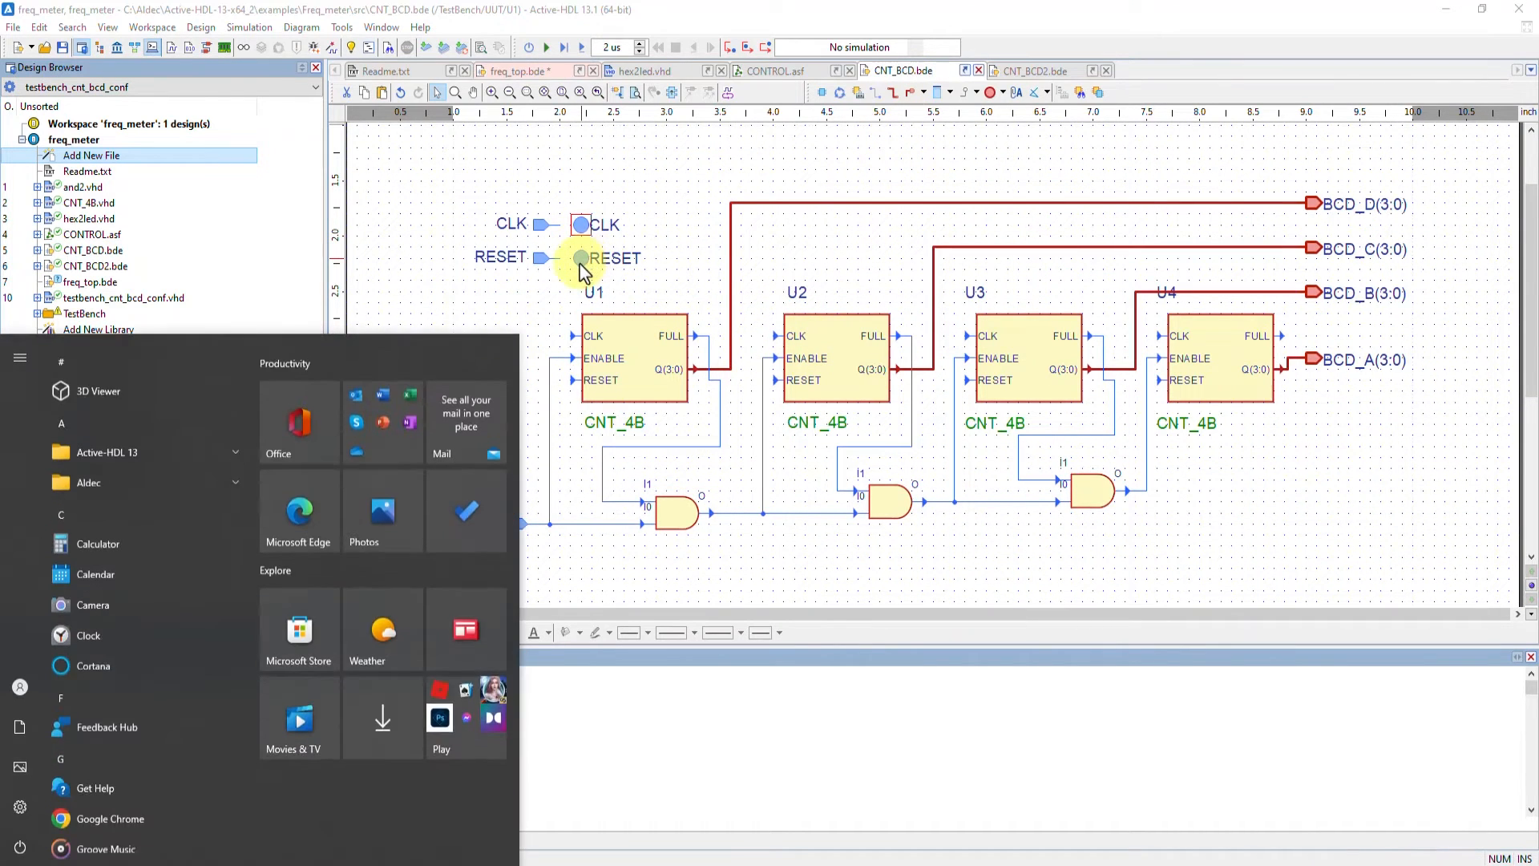
key("super")
left_click(596, 258)
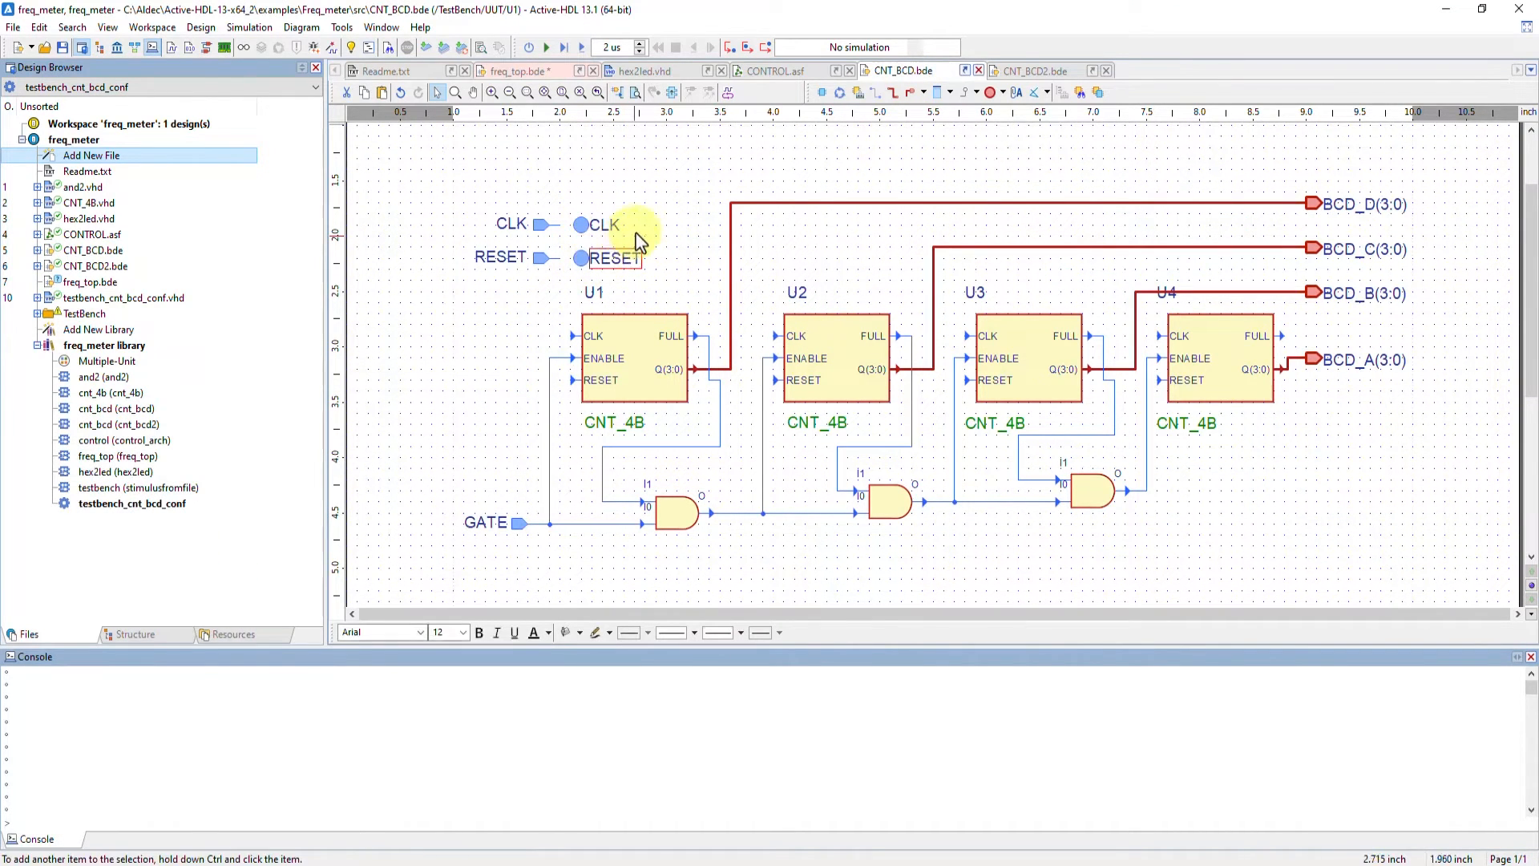
left_click(635, 235)
left_click_drag(445, 205, 678, 293)
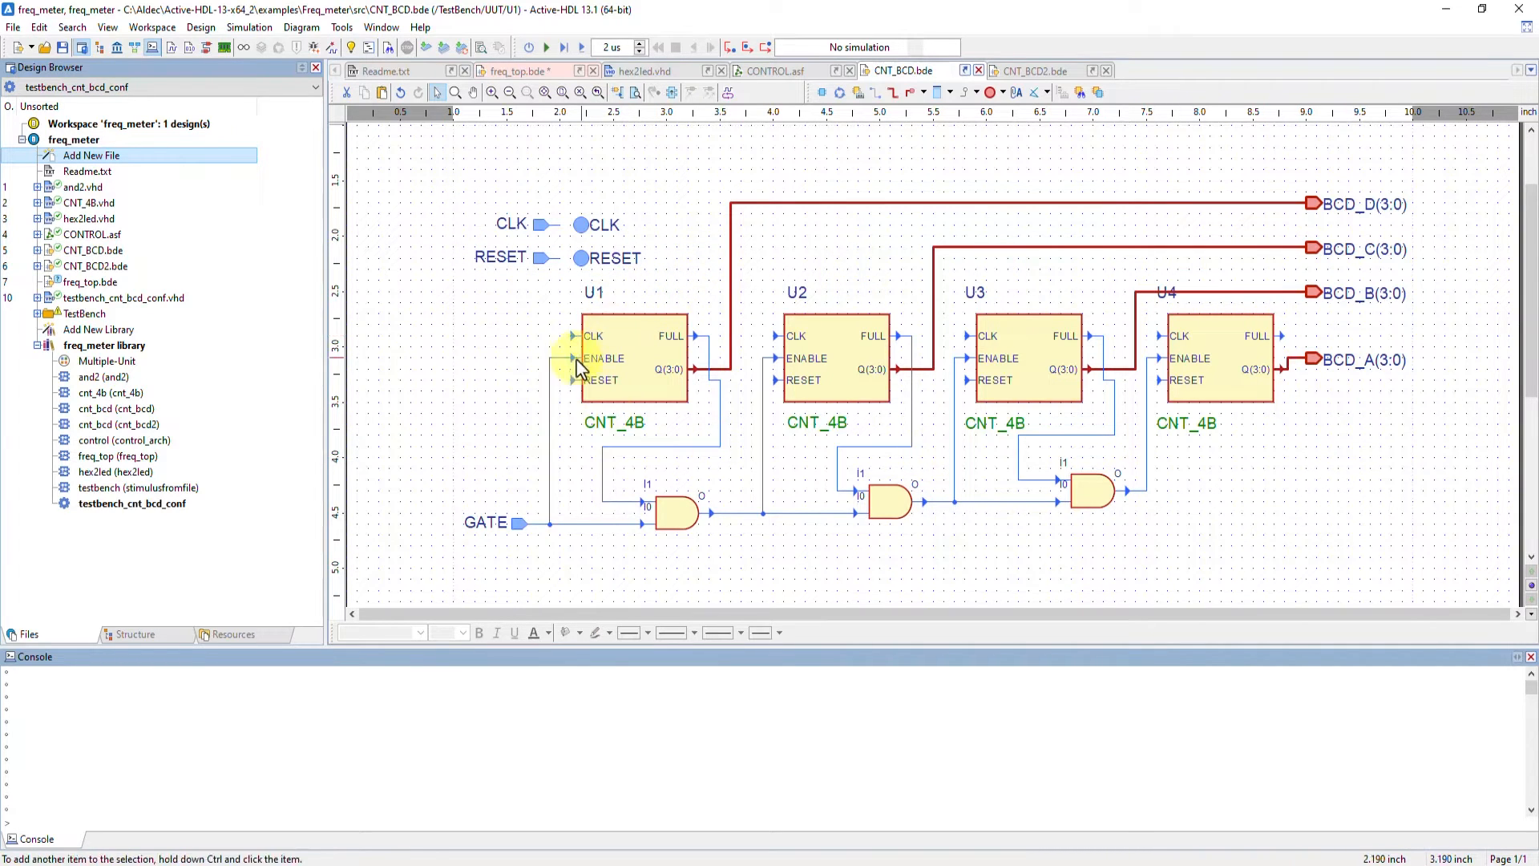
Place a global bus connector above the counters in the CNT_BCD diagram
left_click(1002, 92)
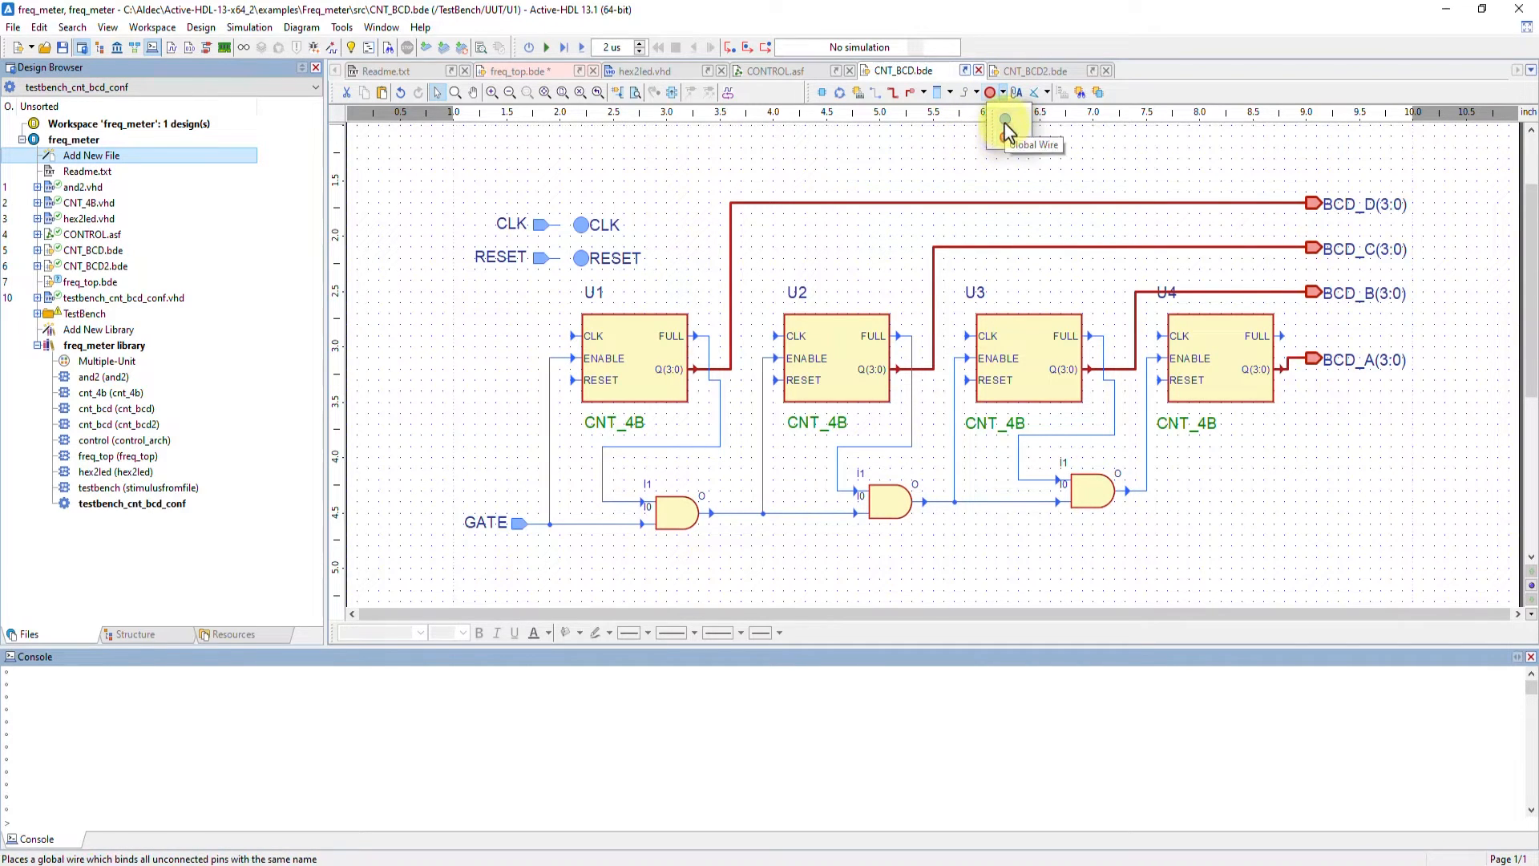
left_click(1006, 96)
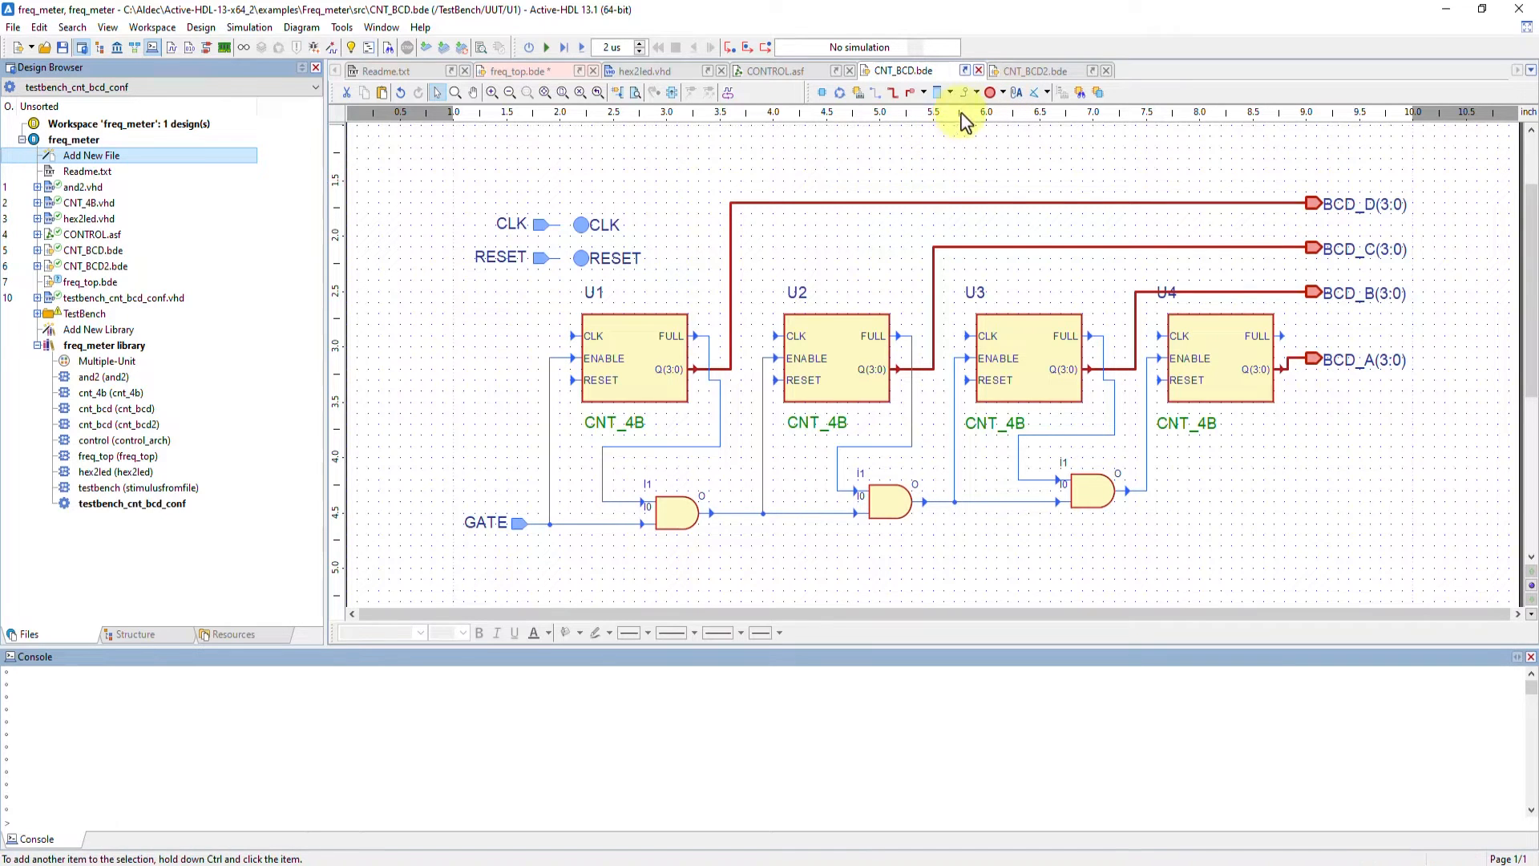
left_click(990, 93)
left_click(910, 164)
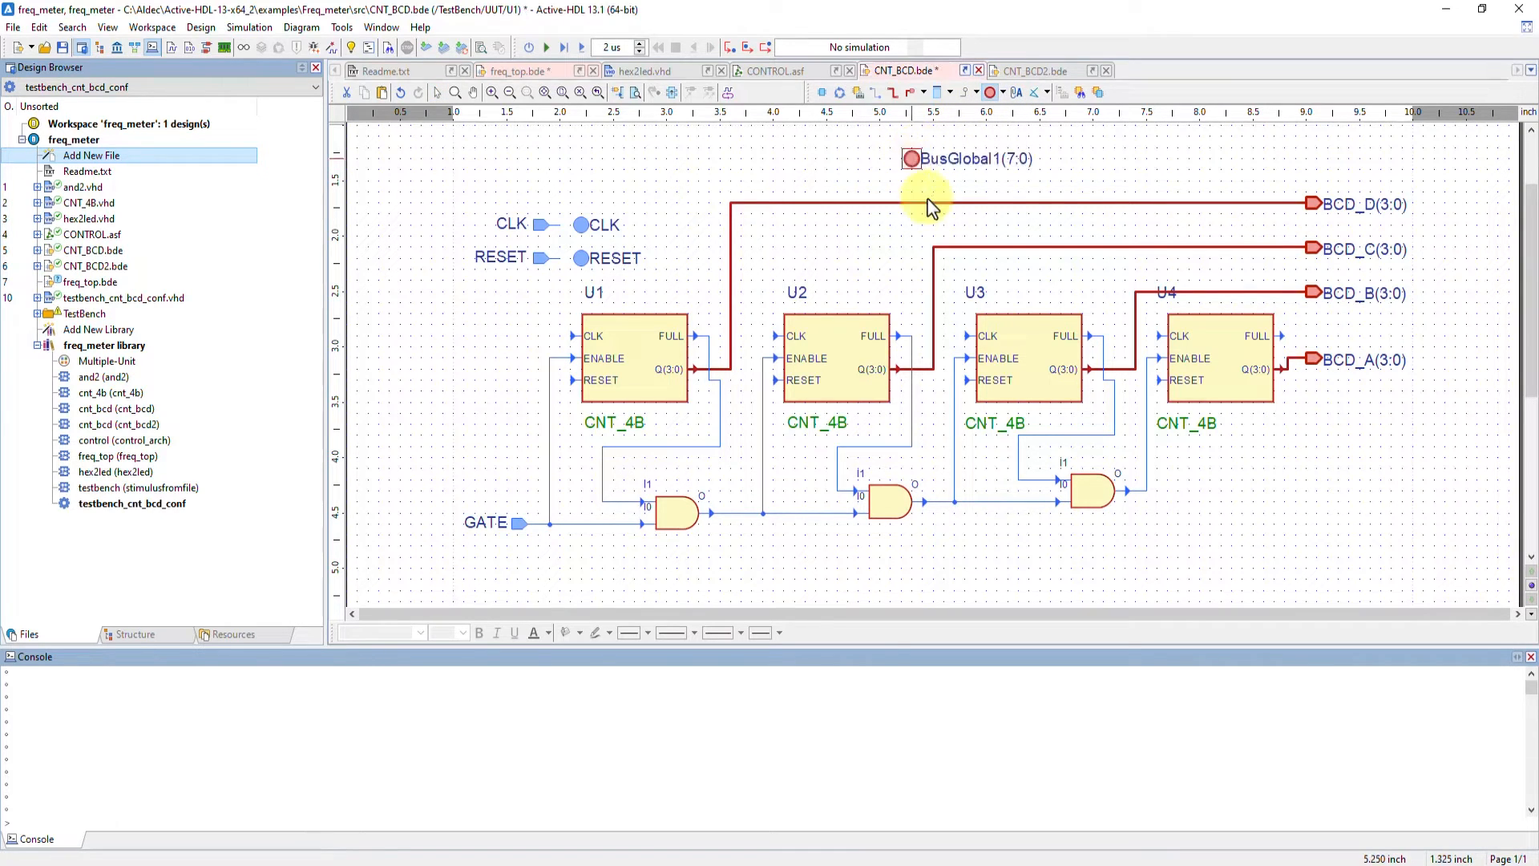
Delete the global bus connector placed above the counters in the CNT_BCD diagram
key("Delete")
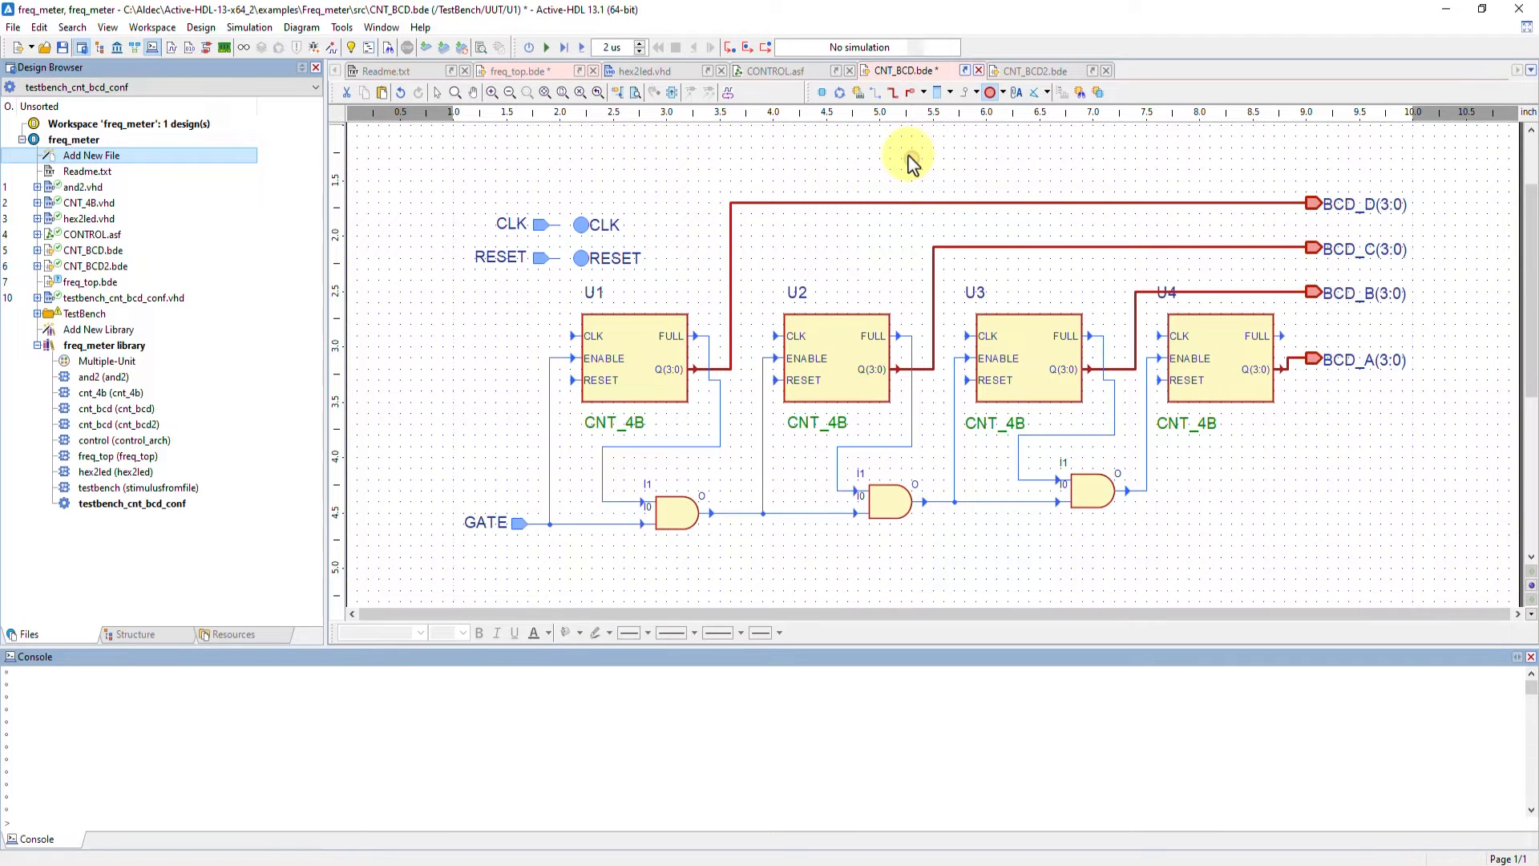
key("Escape")
left_click(876, 93)
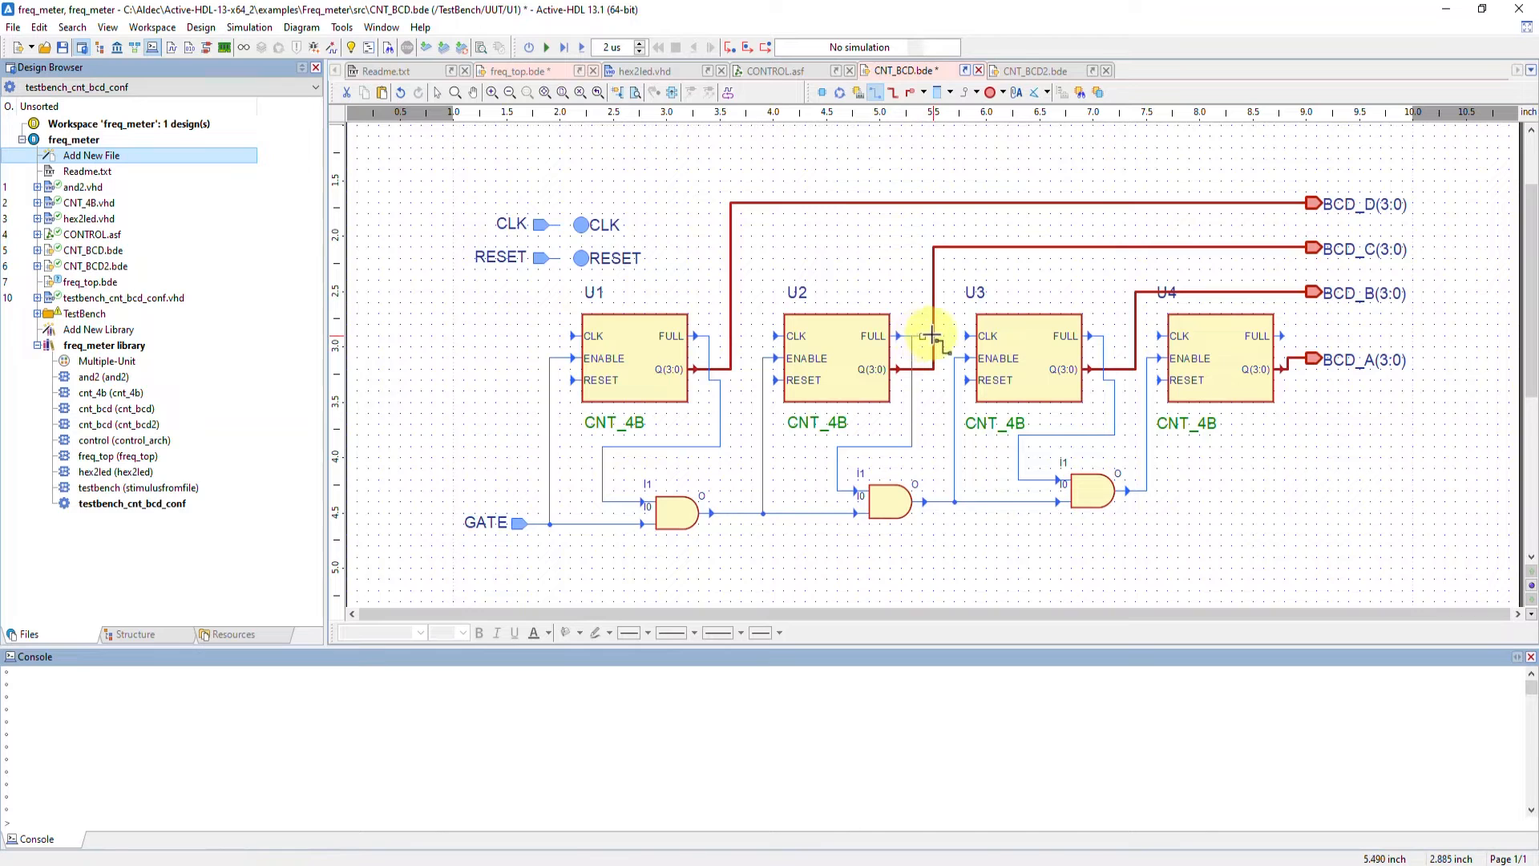
key("Escape")
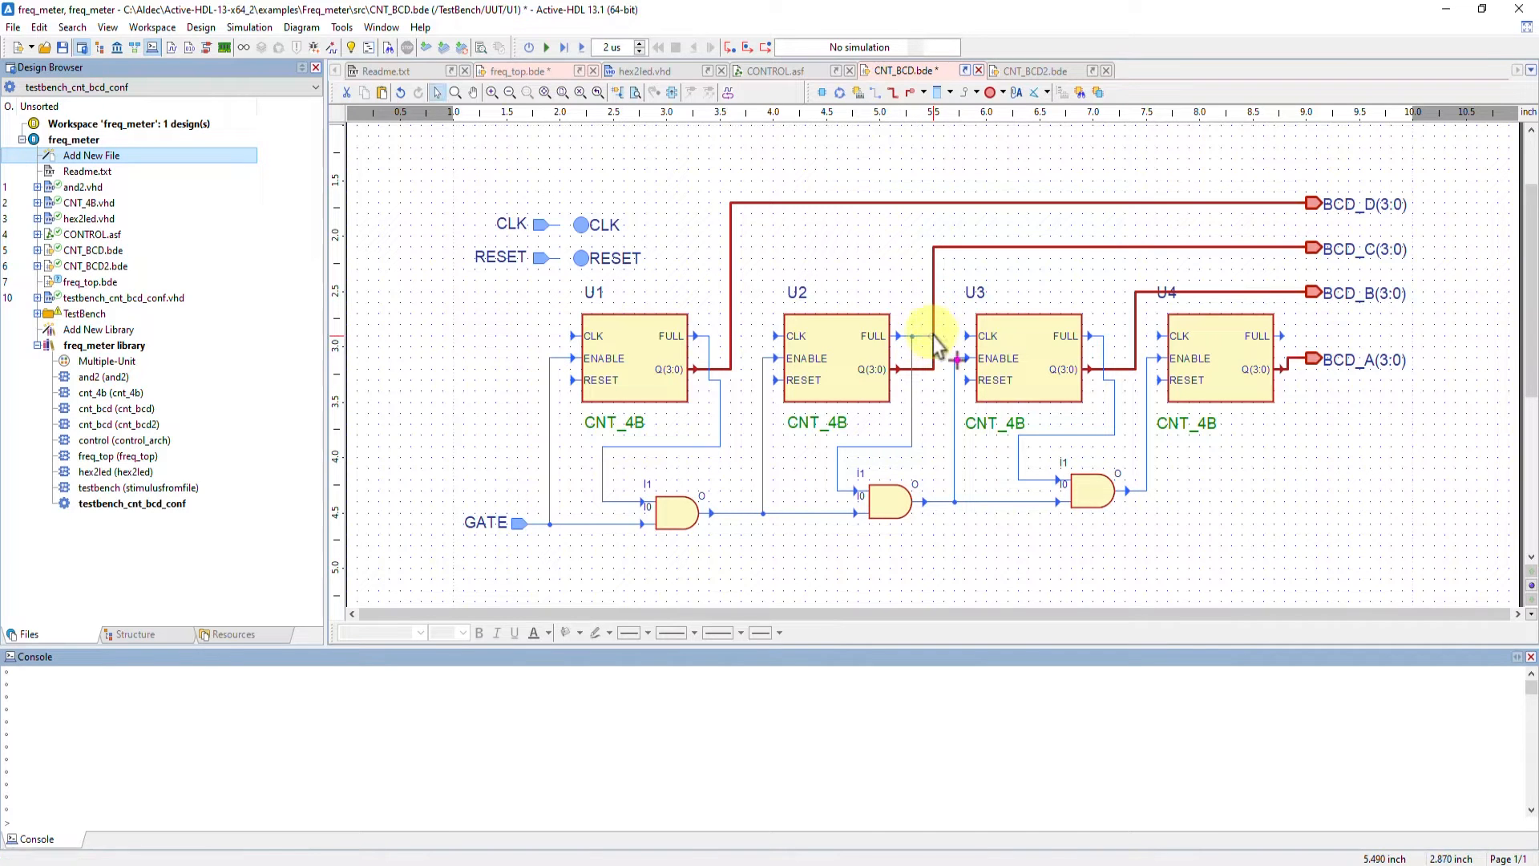
Open the properties of the wire between U2's FULL output and U3, then close the dialog
left_click(925, 336)
double_click(923, 336)
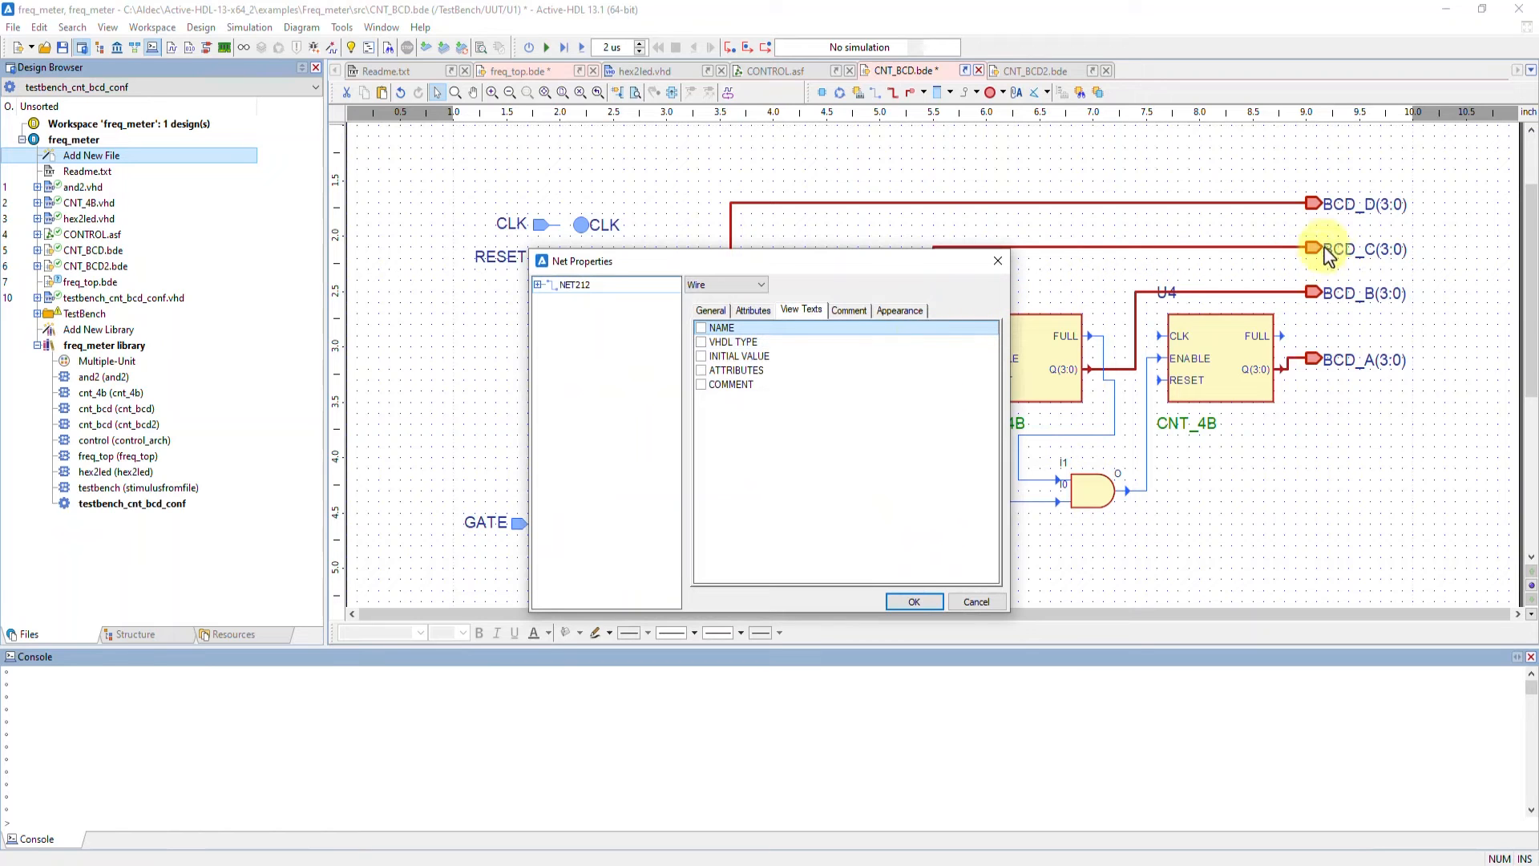
left_click(998, 261)
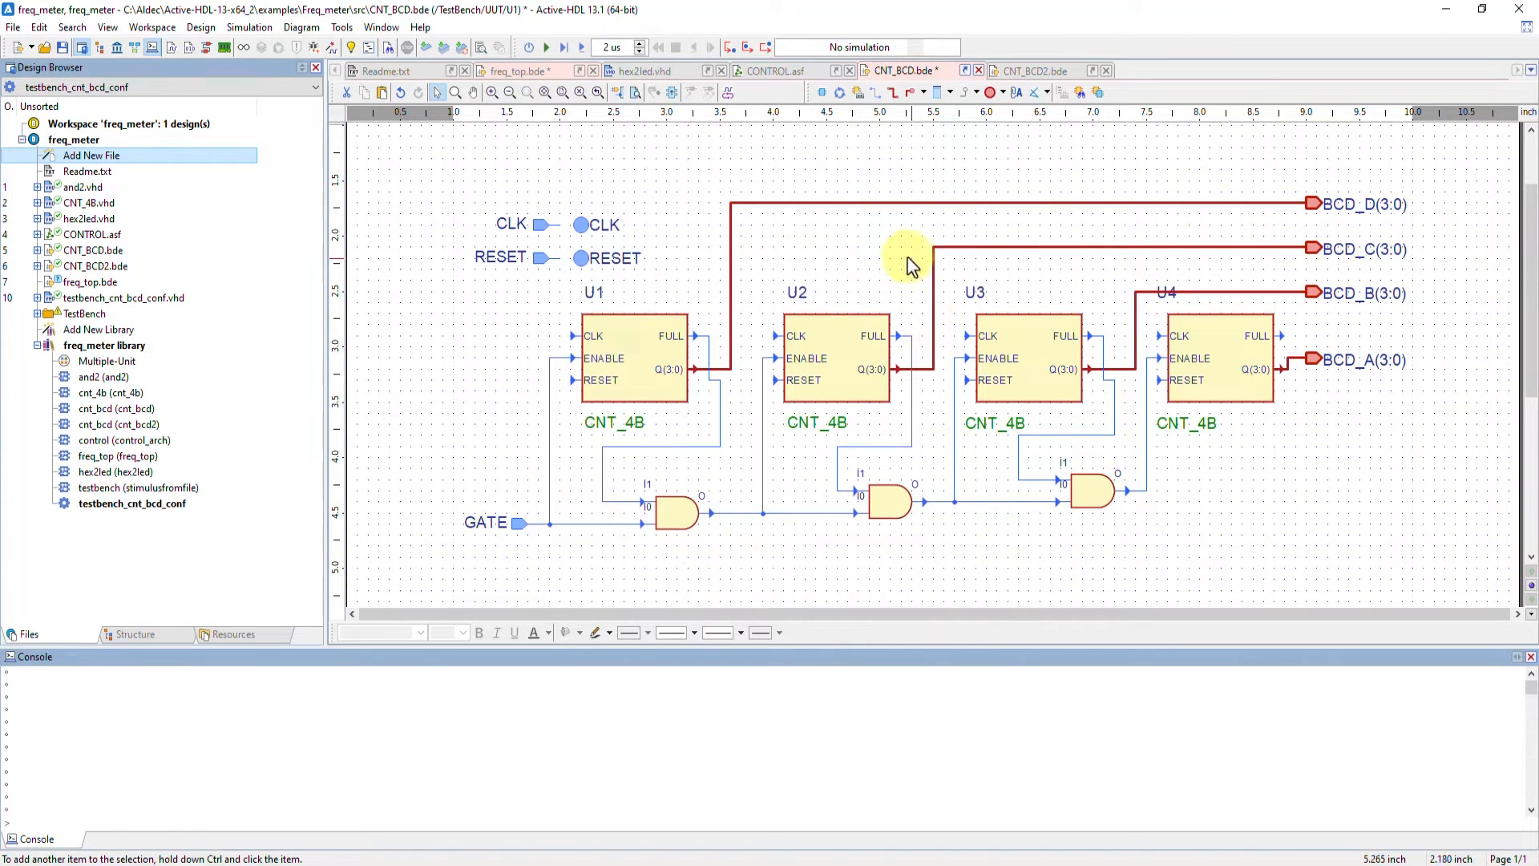
Switch to the CNT_BCD2 diagram and view the generated VHDL code for the AND1 block
scroll(909, 265, "up", 1)
left_click(1030, 71)
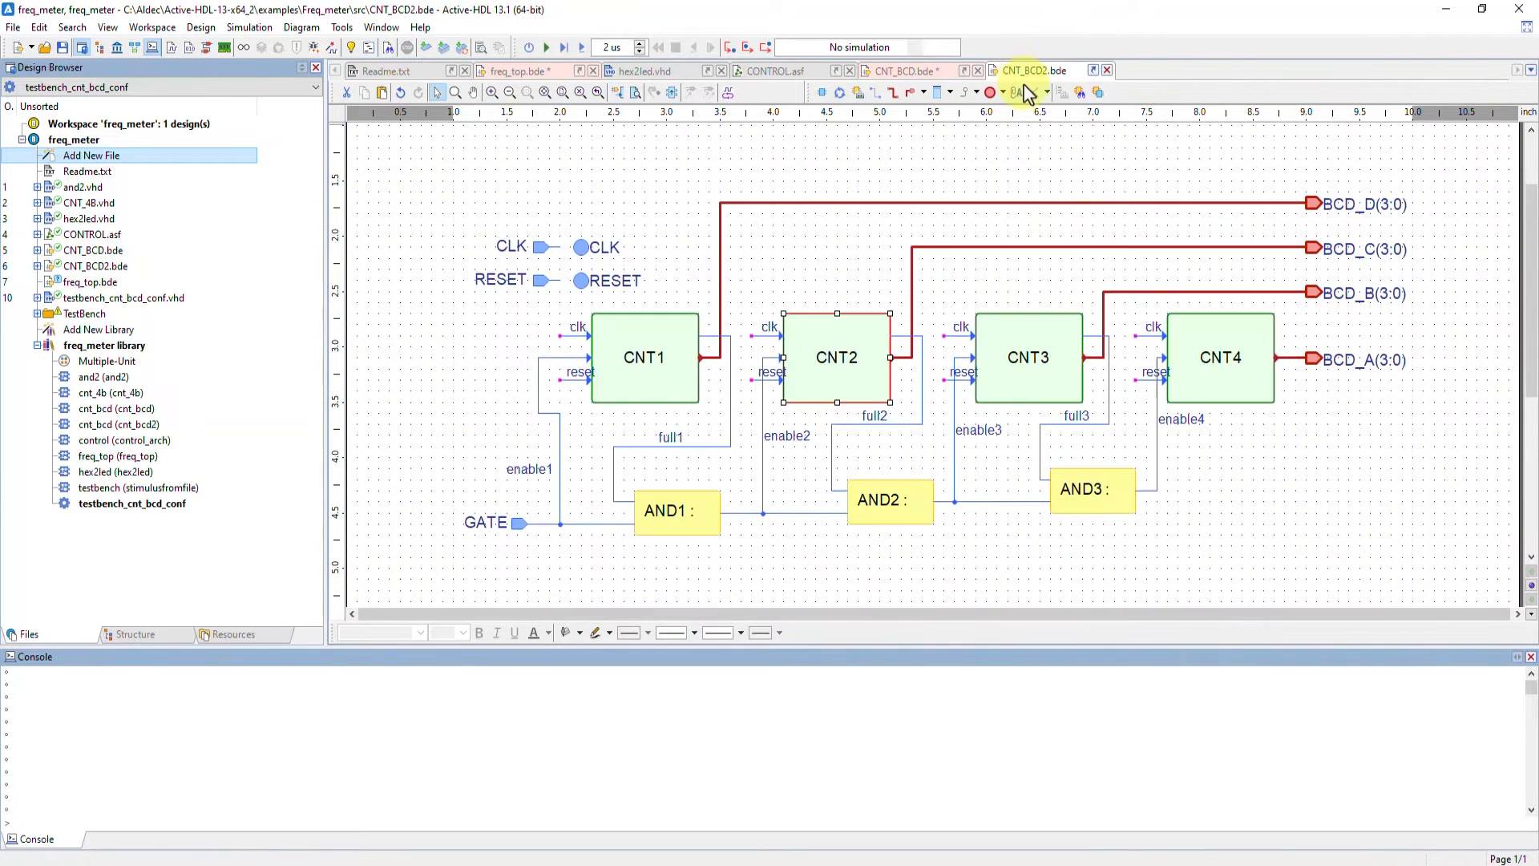
left_click(950, 94)
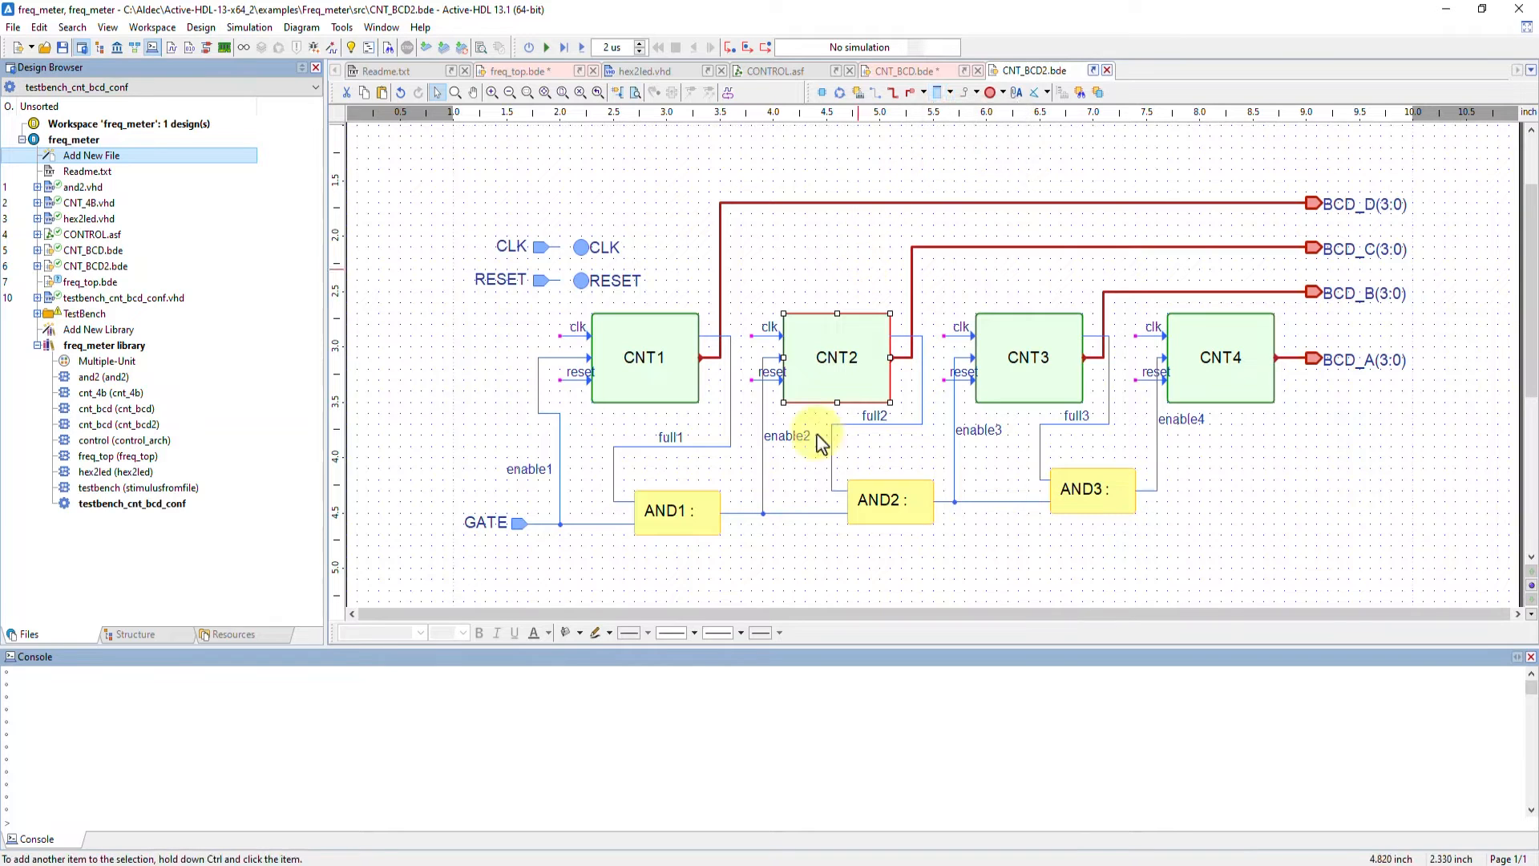
left_click(691, 529)
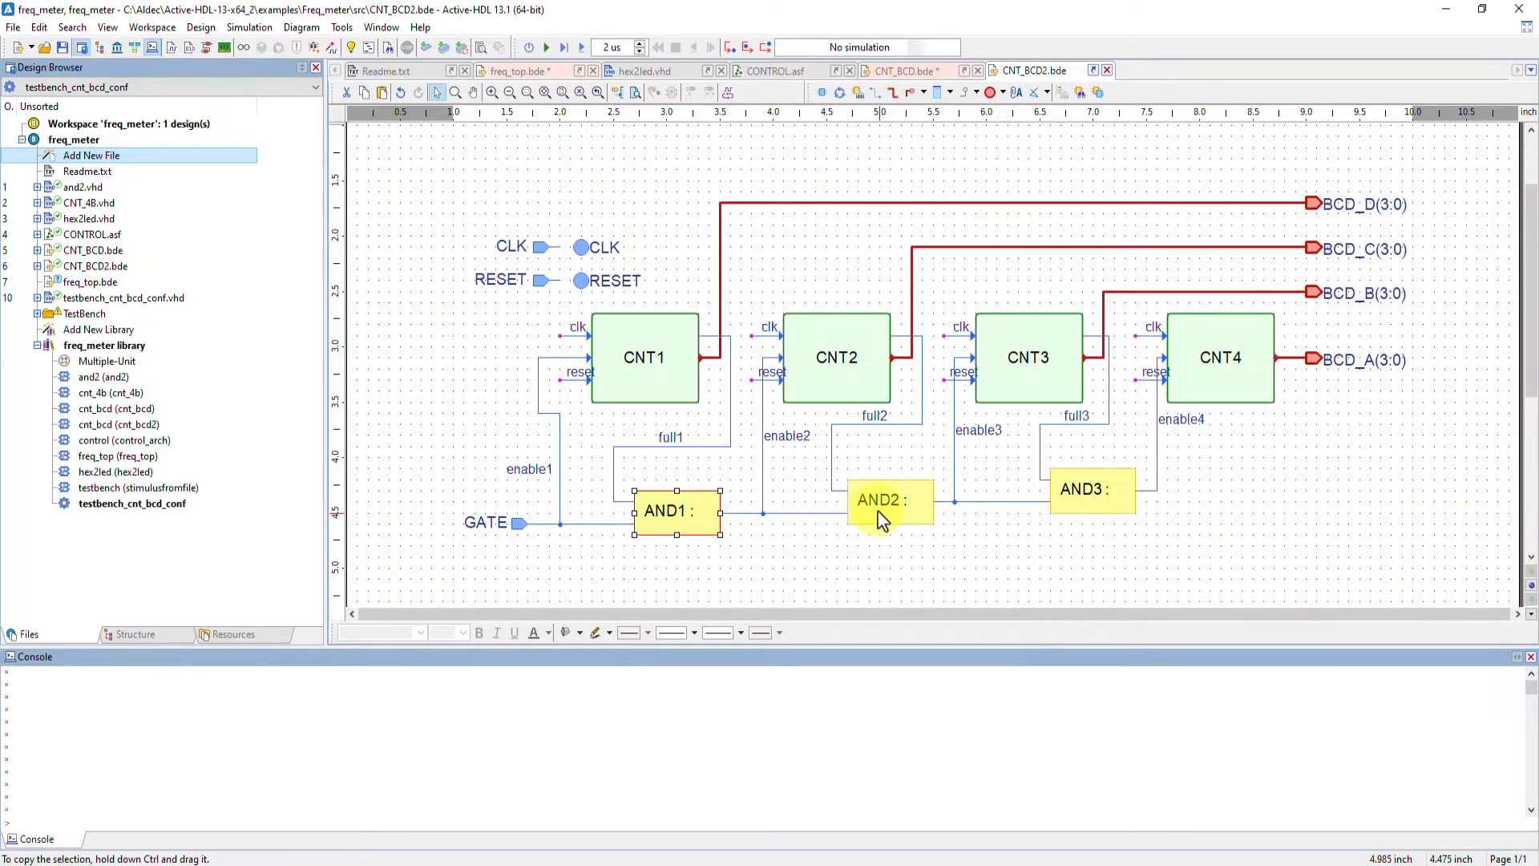
left_click(882, 519)
right_click(690, 533)
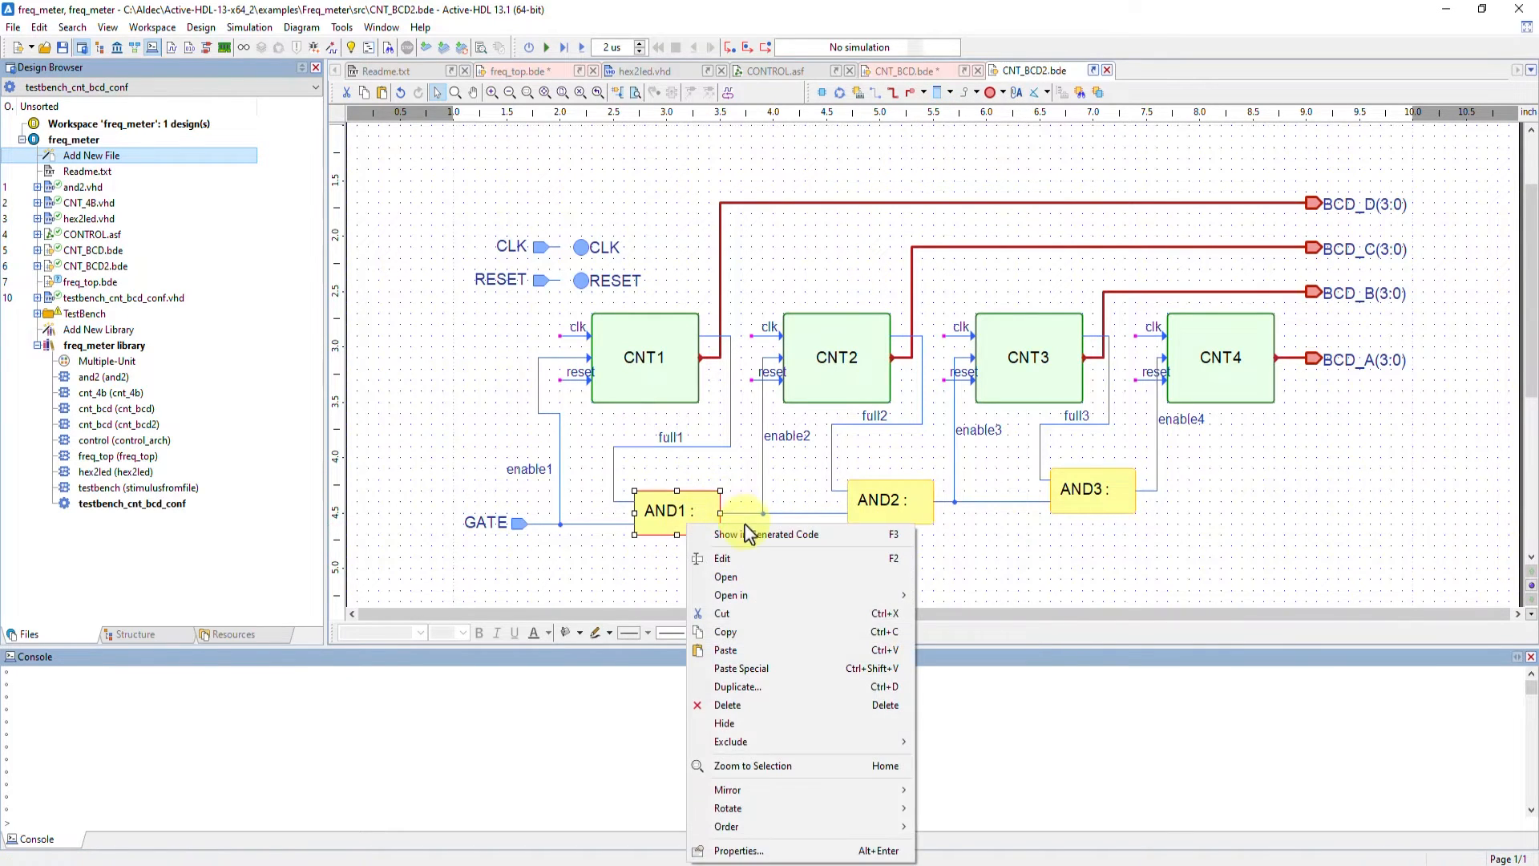
left_click(717, 539)
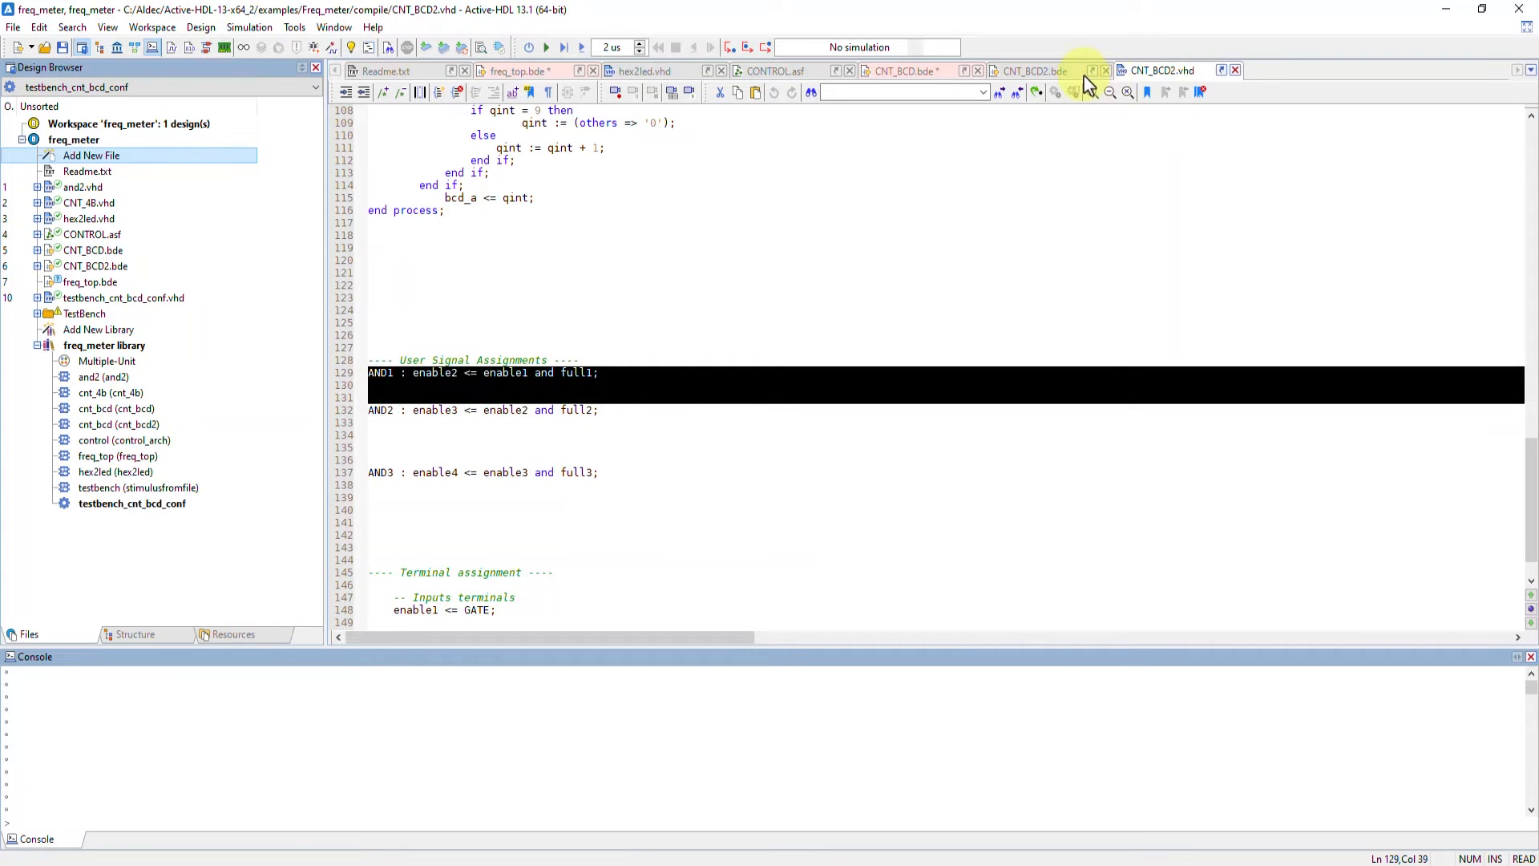
left_click(1235, 71)
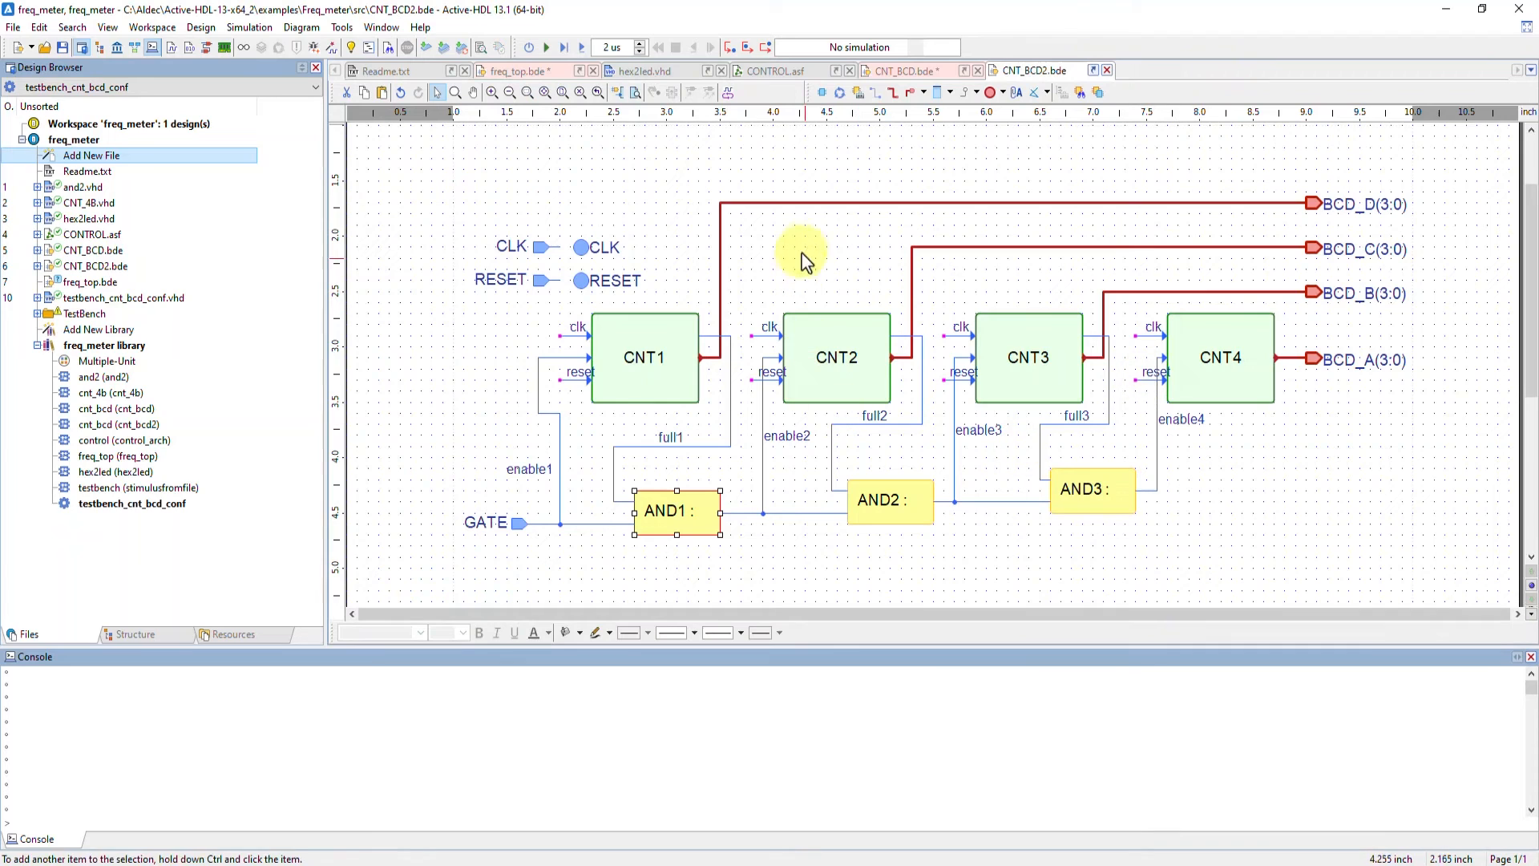
left_click(839, 94)
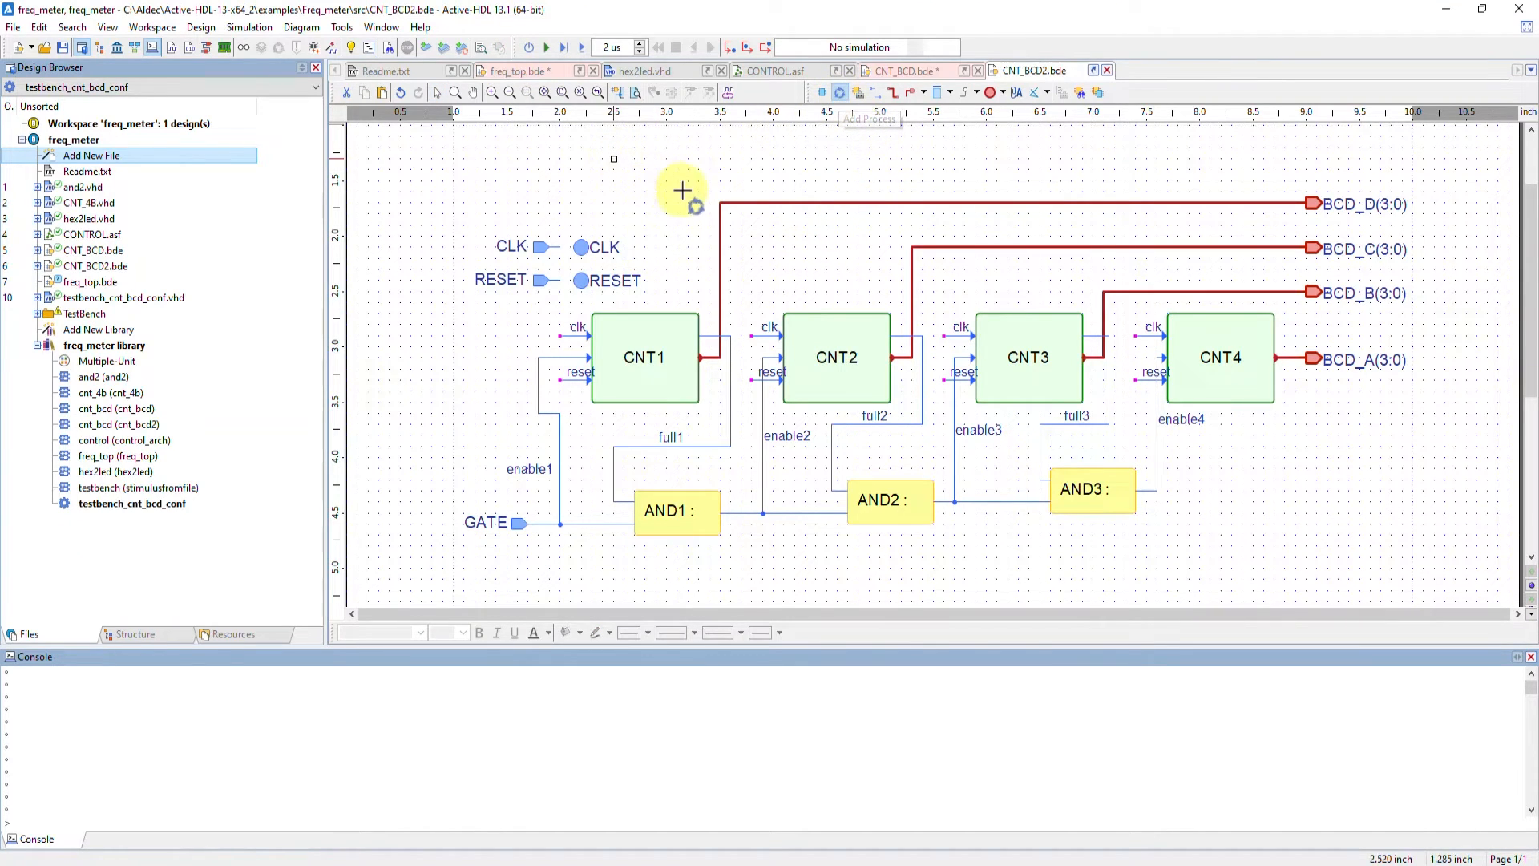
left_click_drag(685, 200, 689, 213)
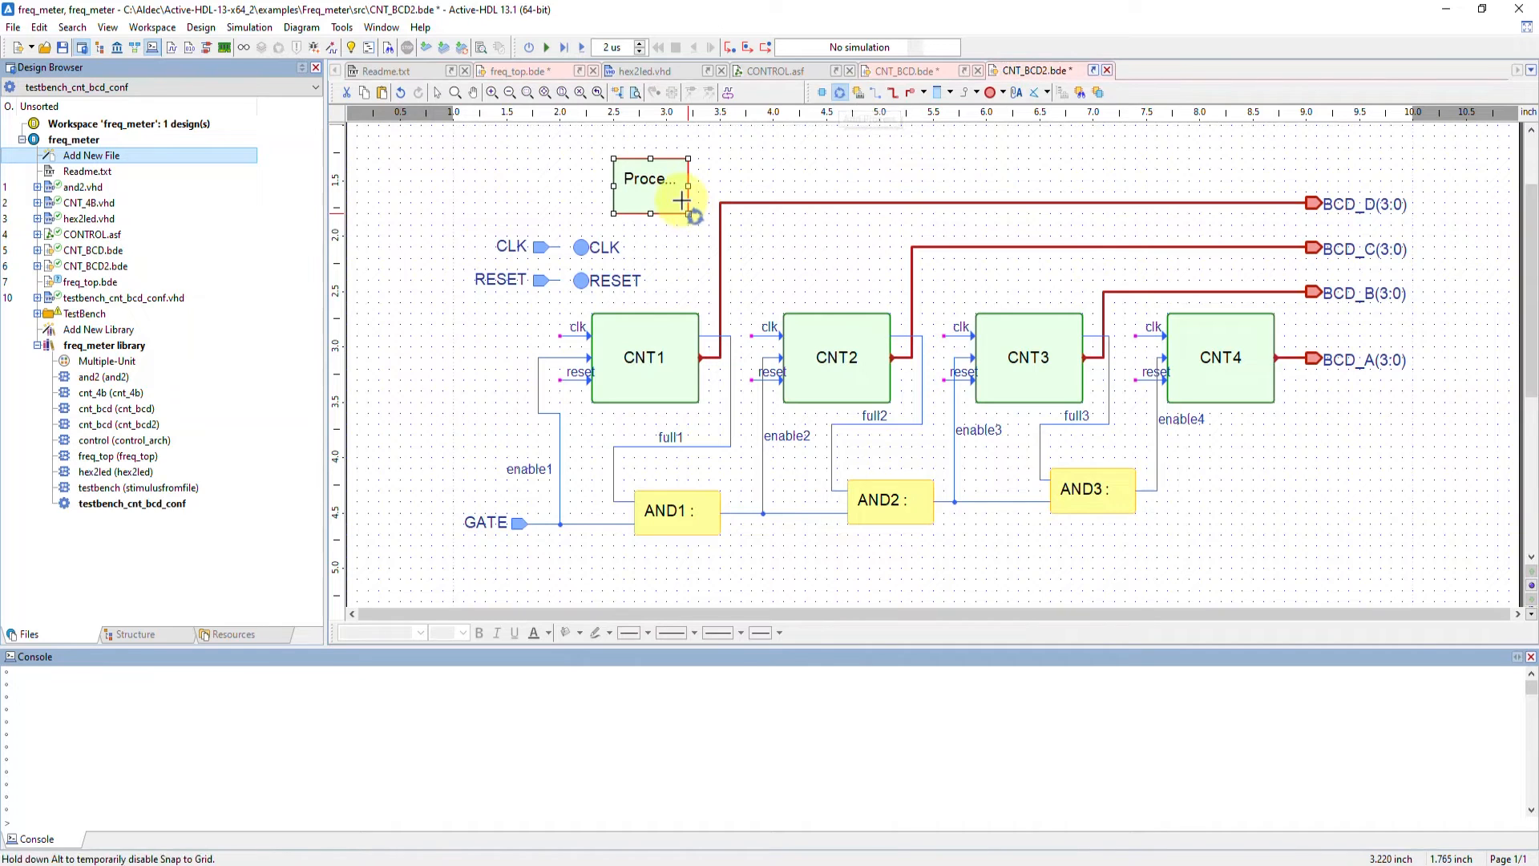
key("Delete")
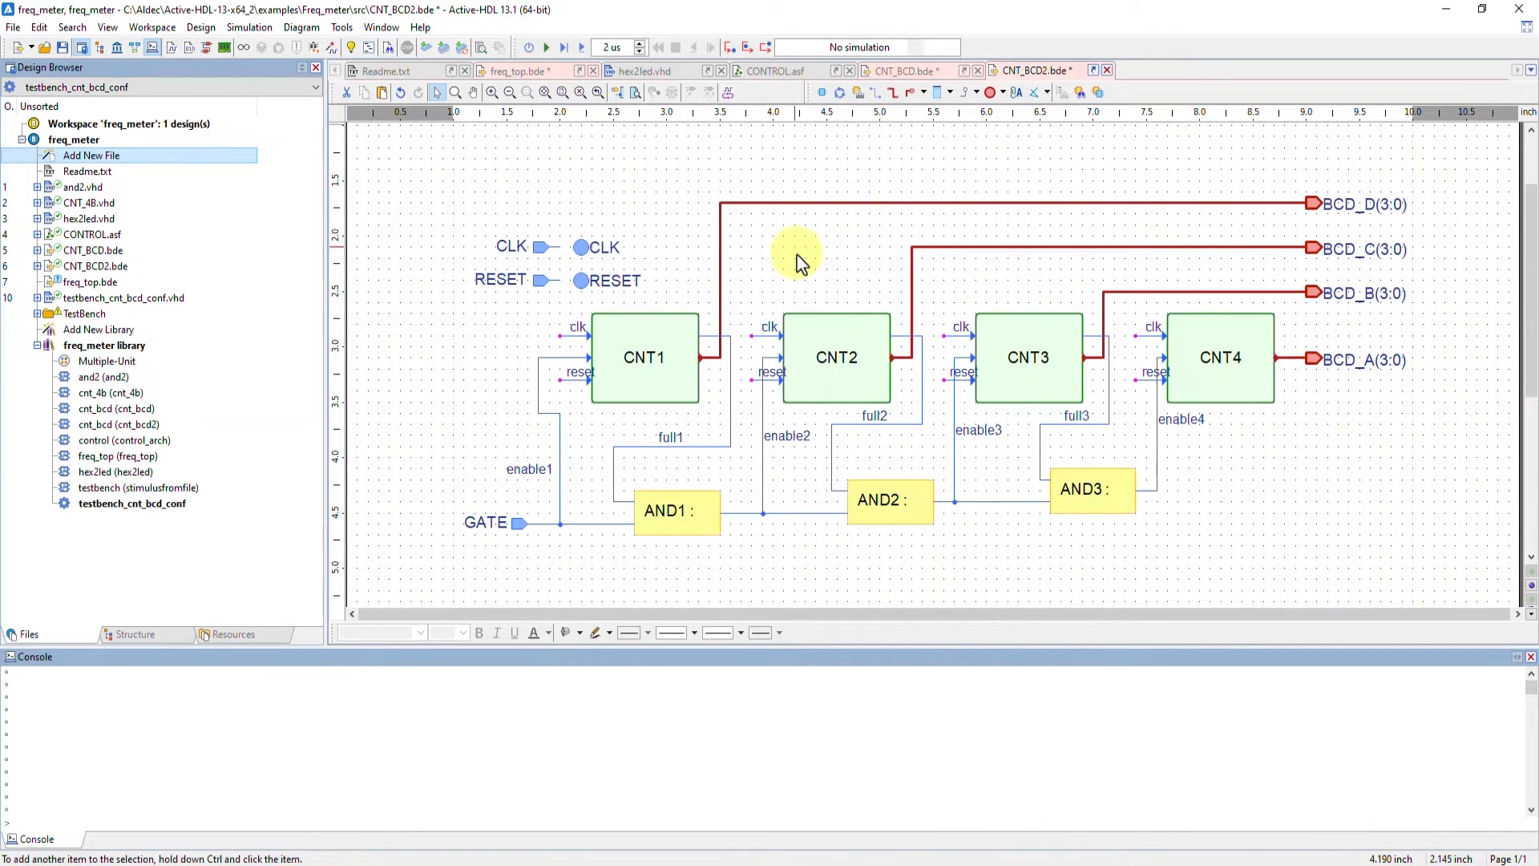
Open the code behind the CNT2 process block in the CNT_BCD2 diagram
left_click(903, 70)
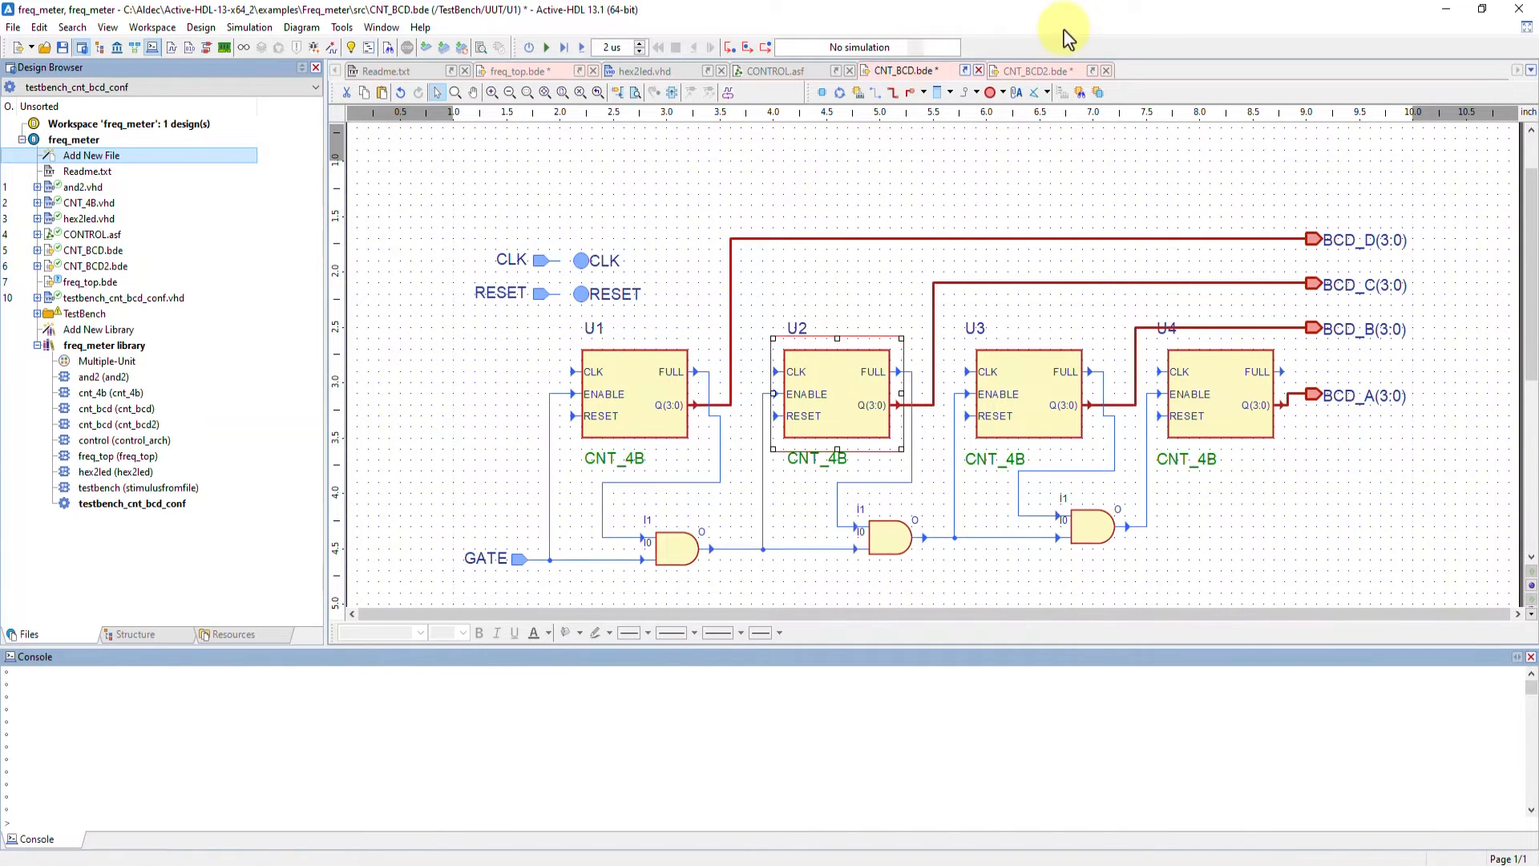
left_click(1040, 71)
double_click(869, 369)
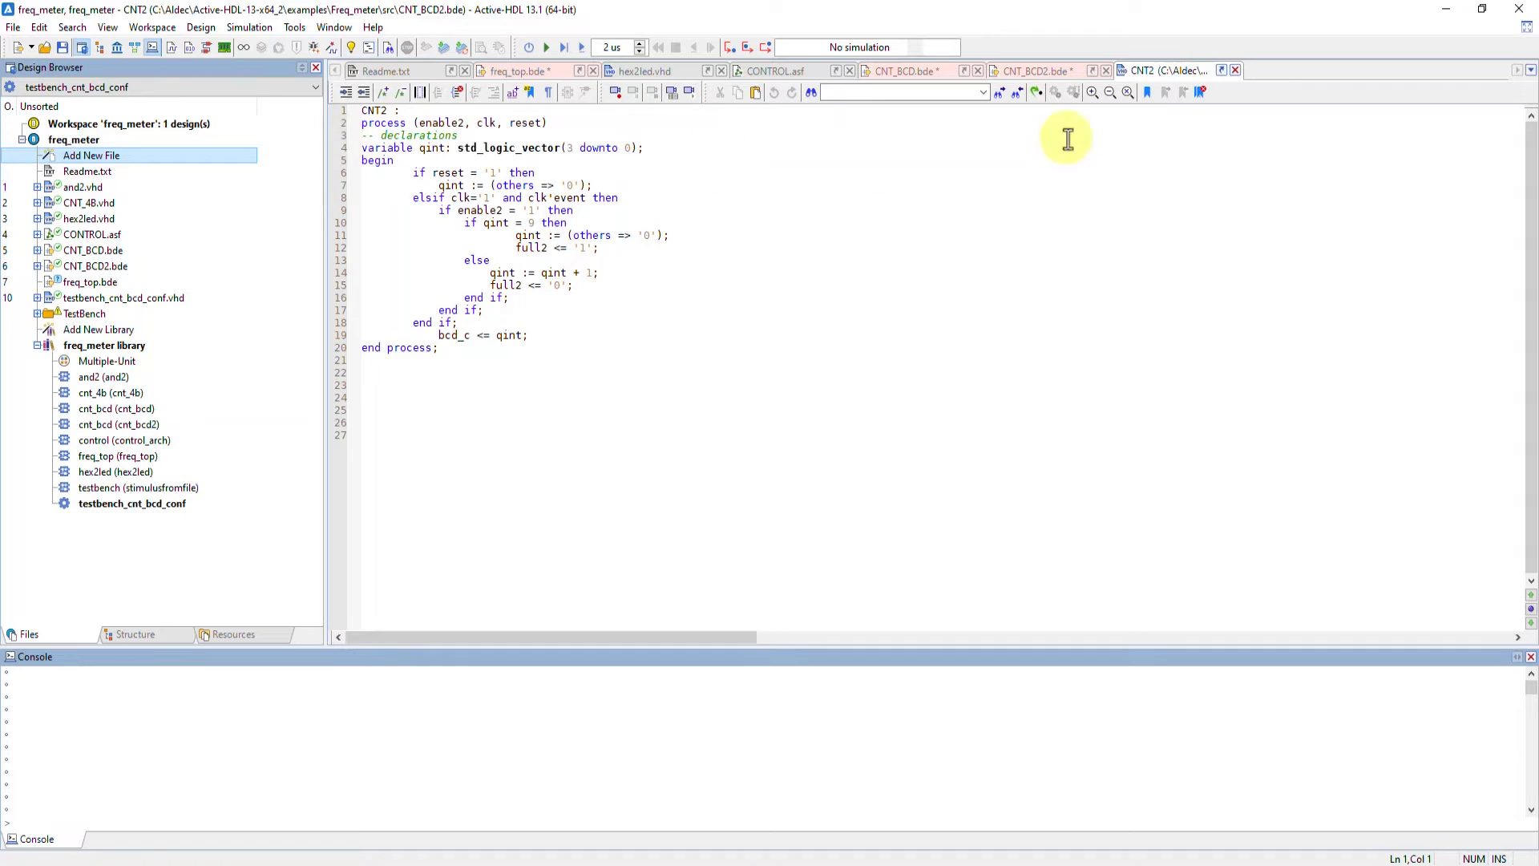
left_click(1235, 70)
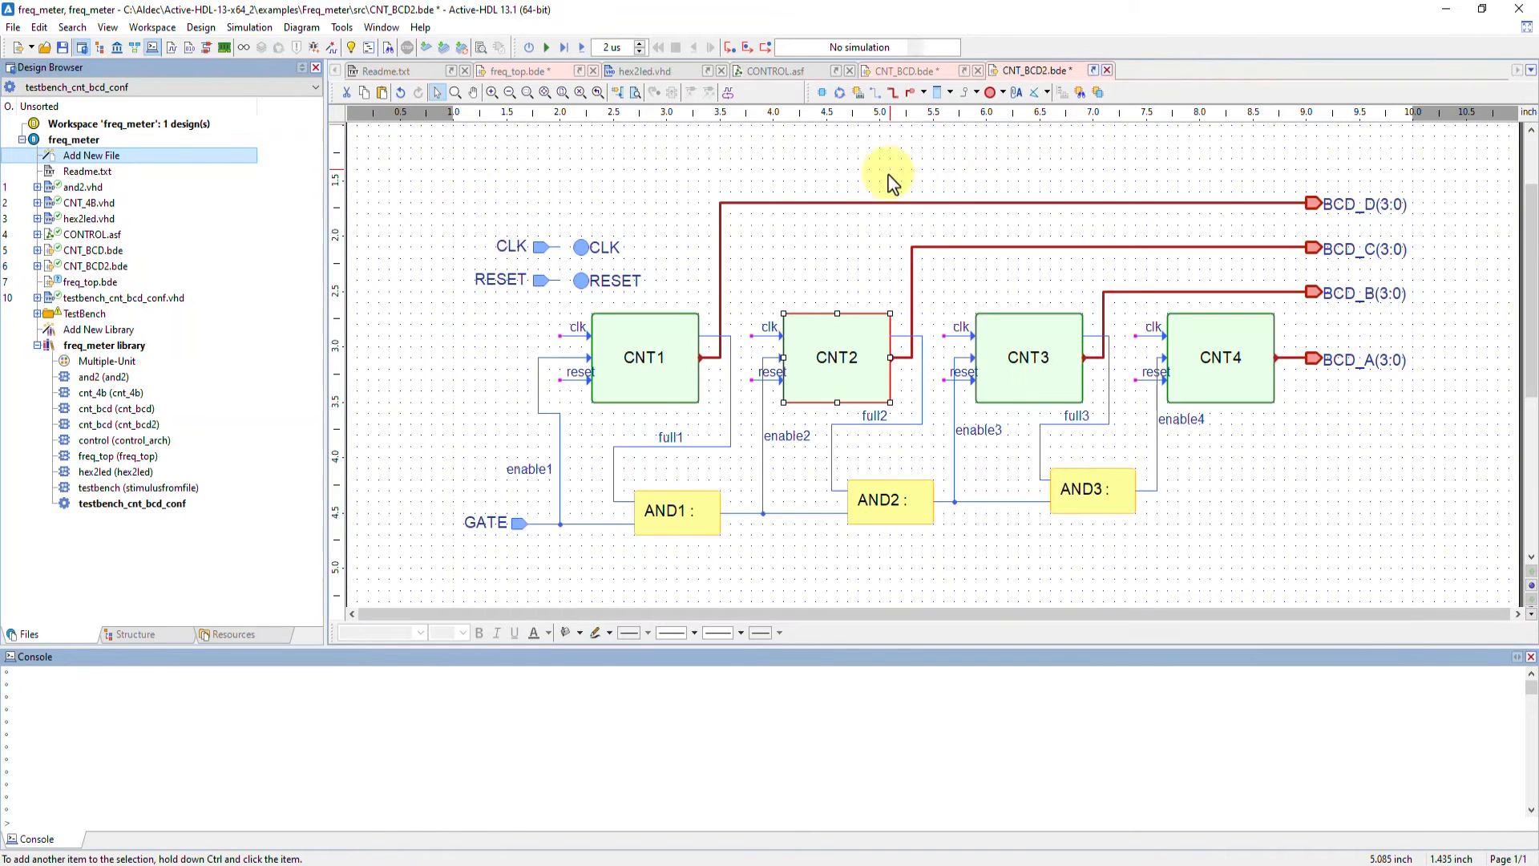
Switch to the freq_top diagram and draw a fub block between the input terminals and CNT_BCD
left_click(529, 70)
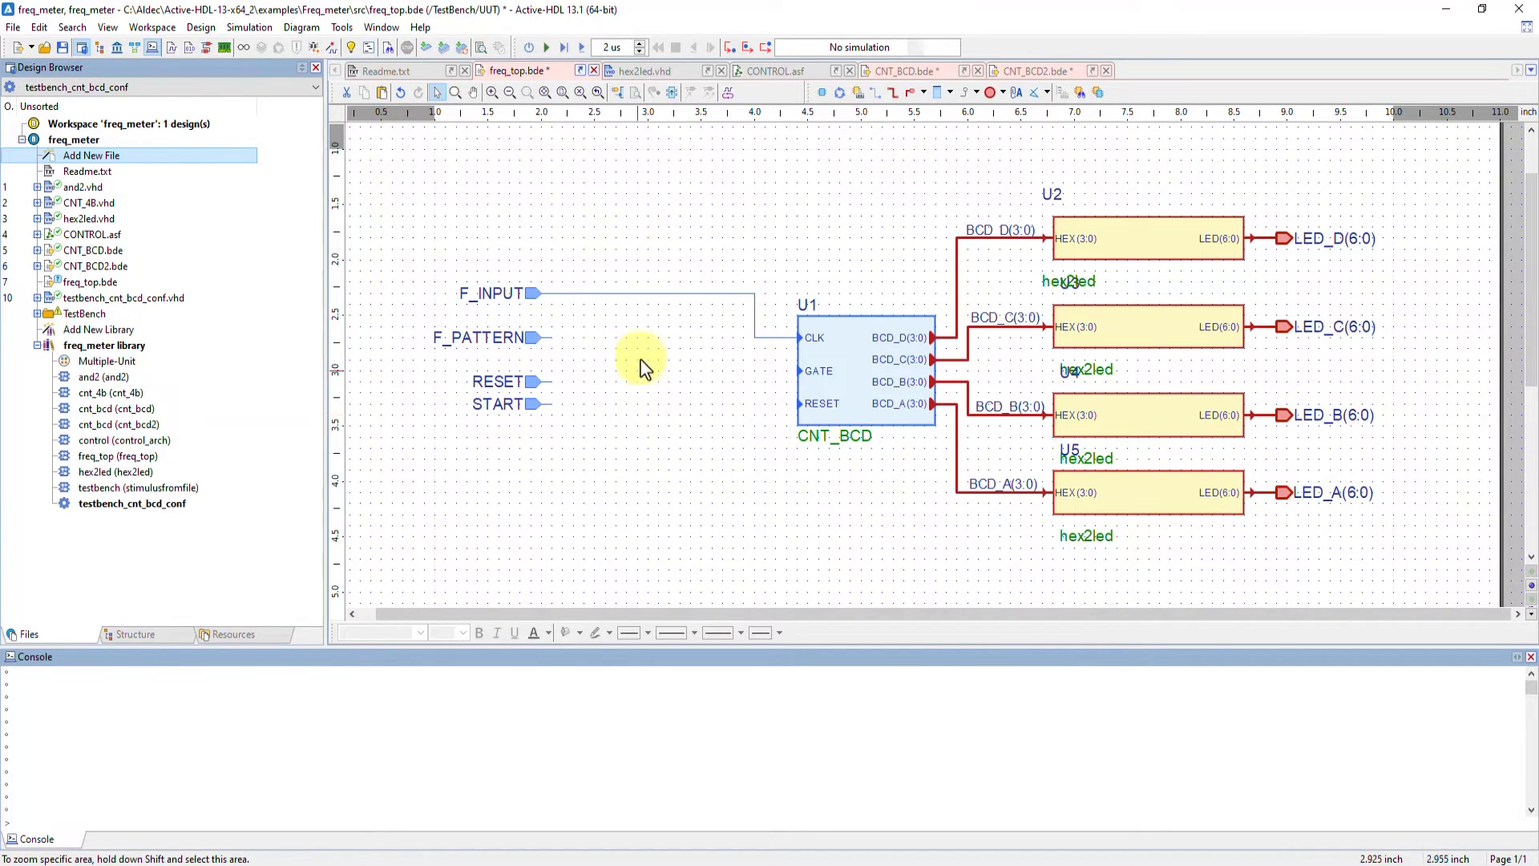
left_click(820, 94)
left_click_drag(571, 327, 691, 337)
left_click_drag(697, 389, 702, 426)
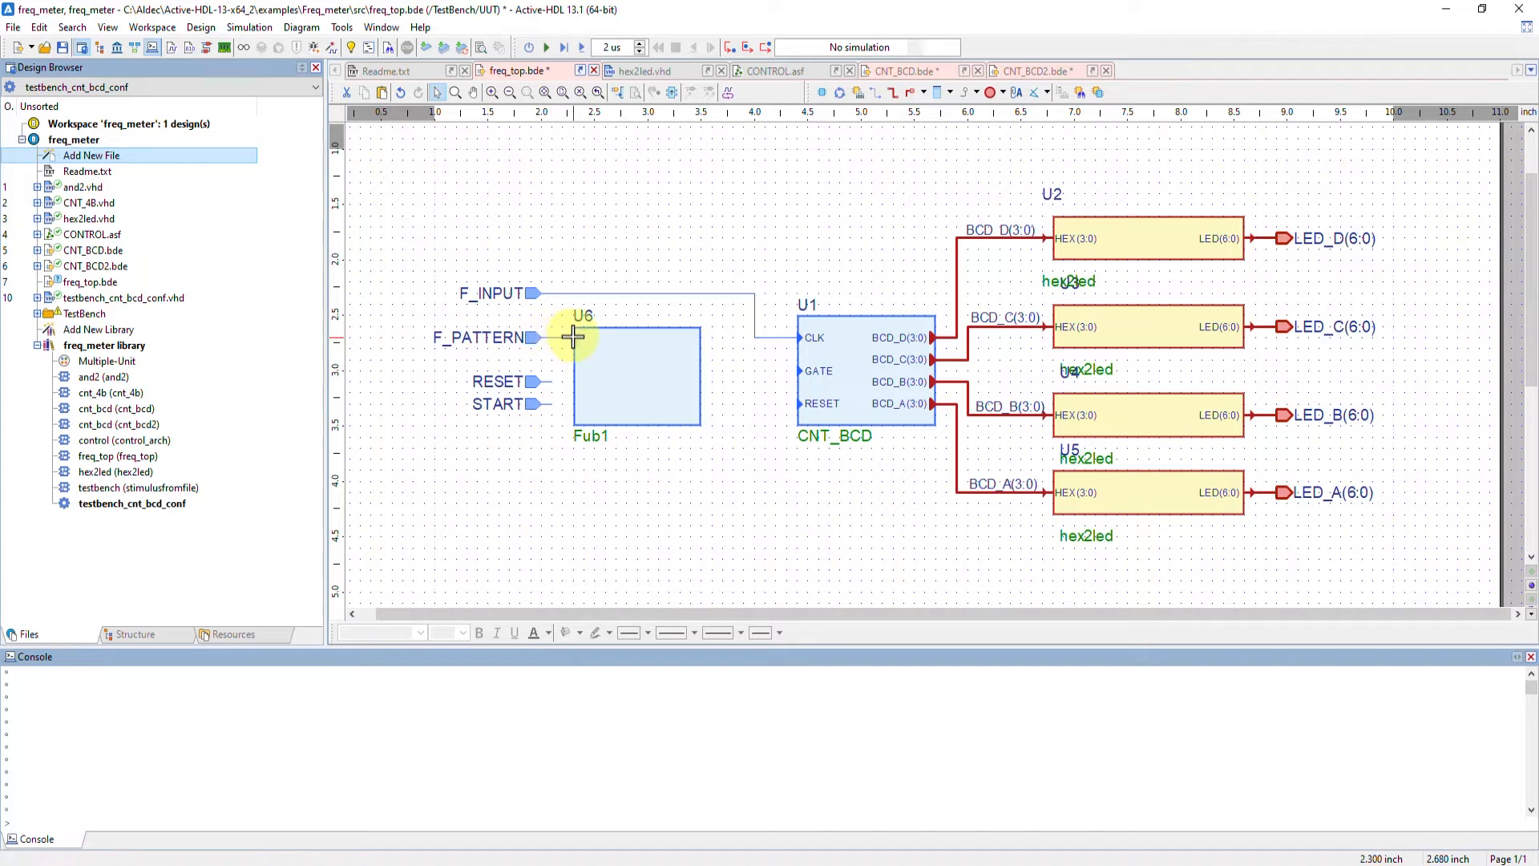
Connect the F_PATTERN, RESET and START input terminals to the new fub
mouse_move(575, 398)
left_mouse_down()
mouse_move(556, 377)
mouse_move(575, 381)
left_mouse_up()
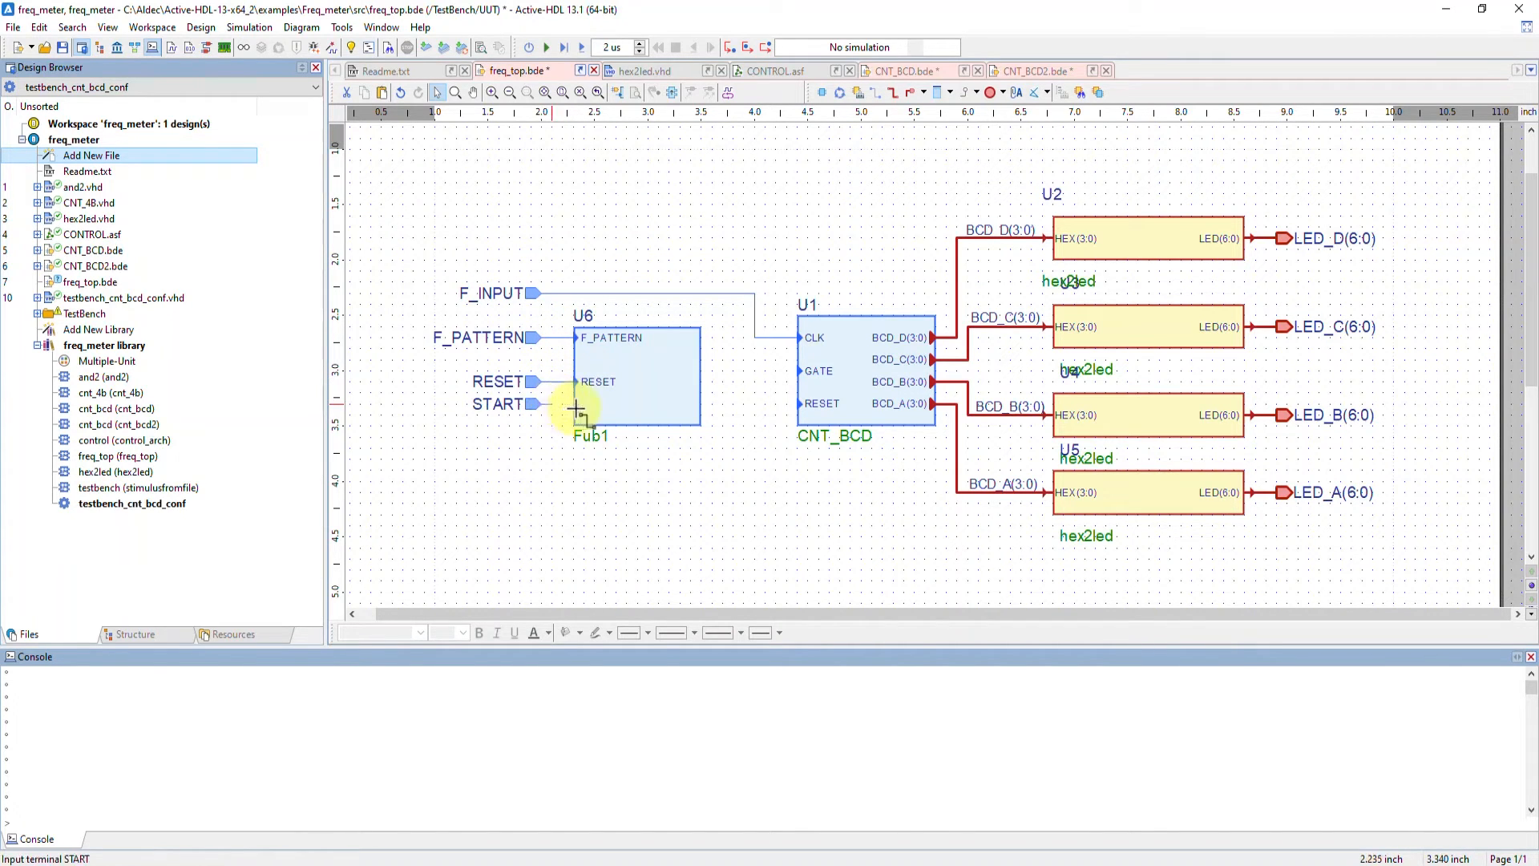
left_click_drag(576, 408, 576, 404)
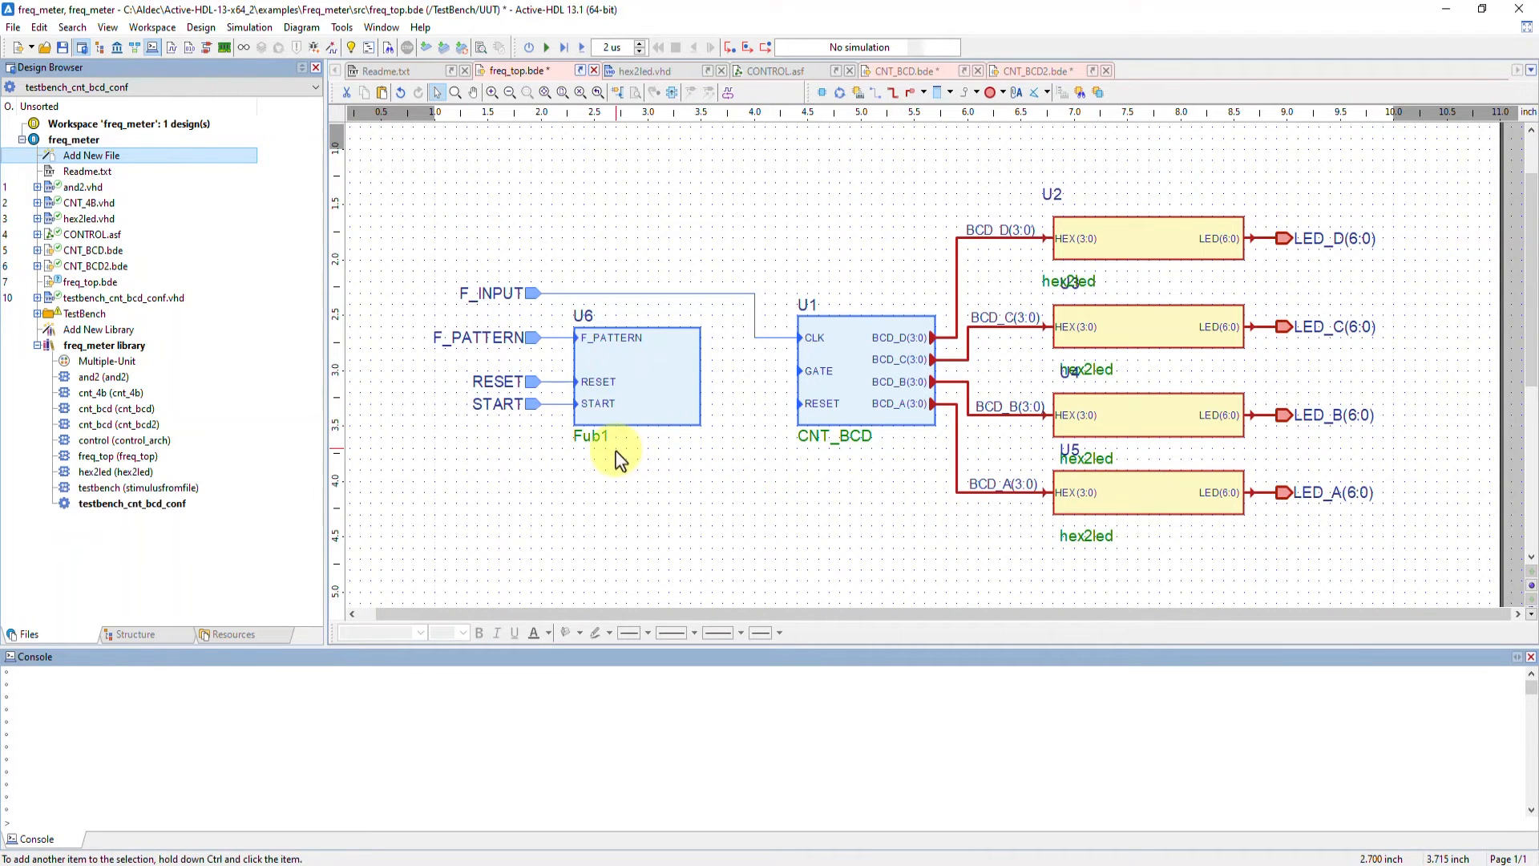
left_click(627, 392)
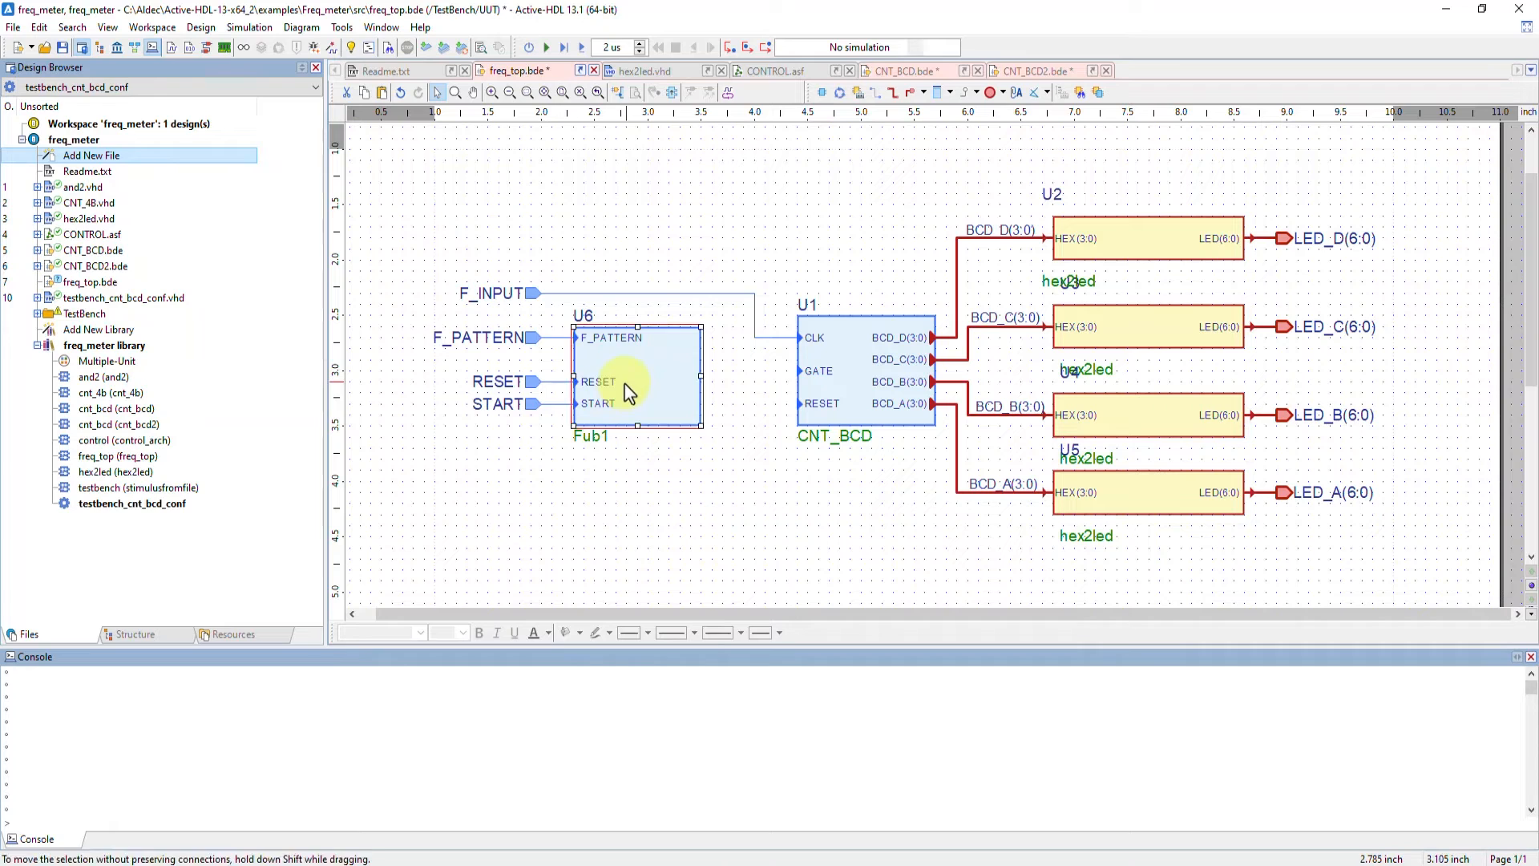
Implement the fub as a State Diagram using the existing CONTROL file with architecture control
left_click(779, 74)
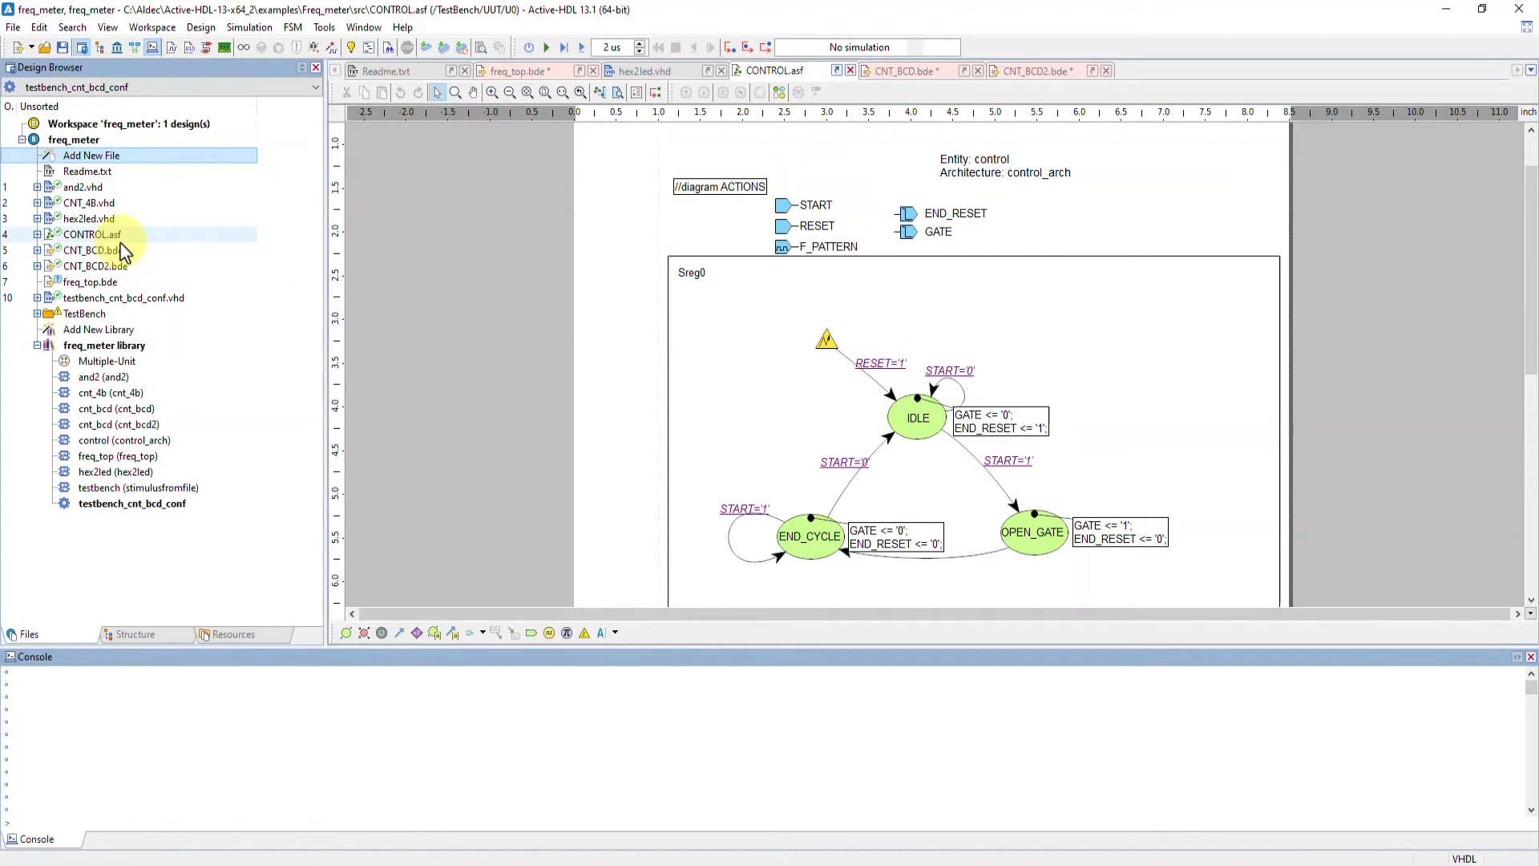
left_click(494, 76)
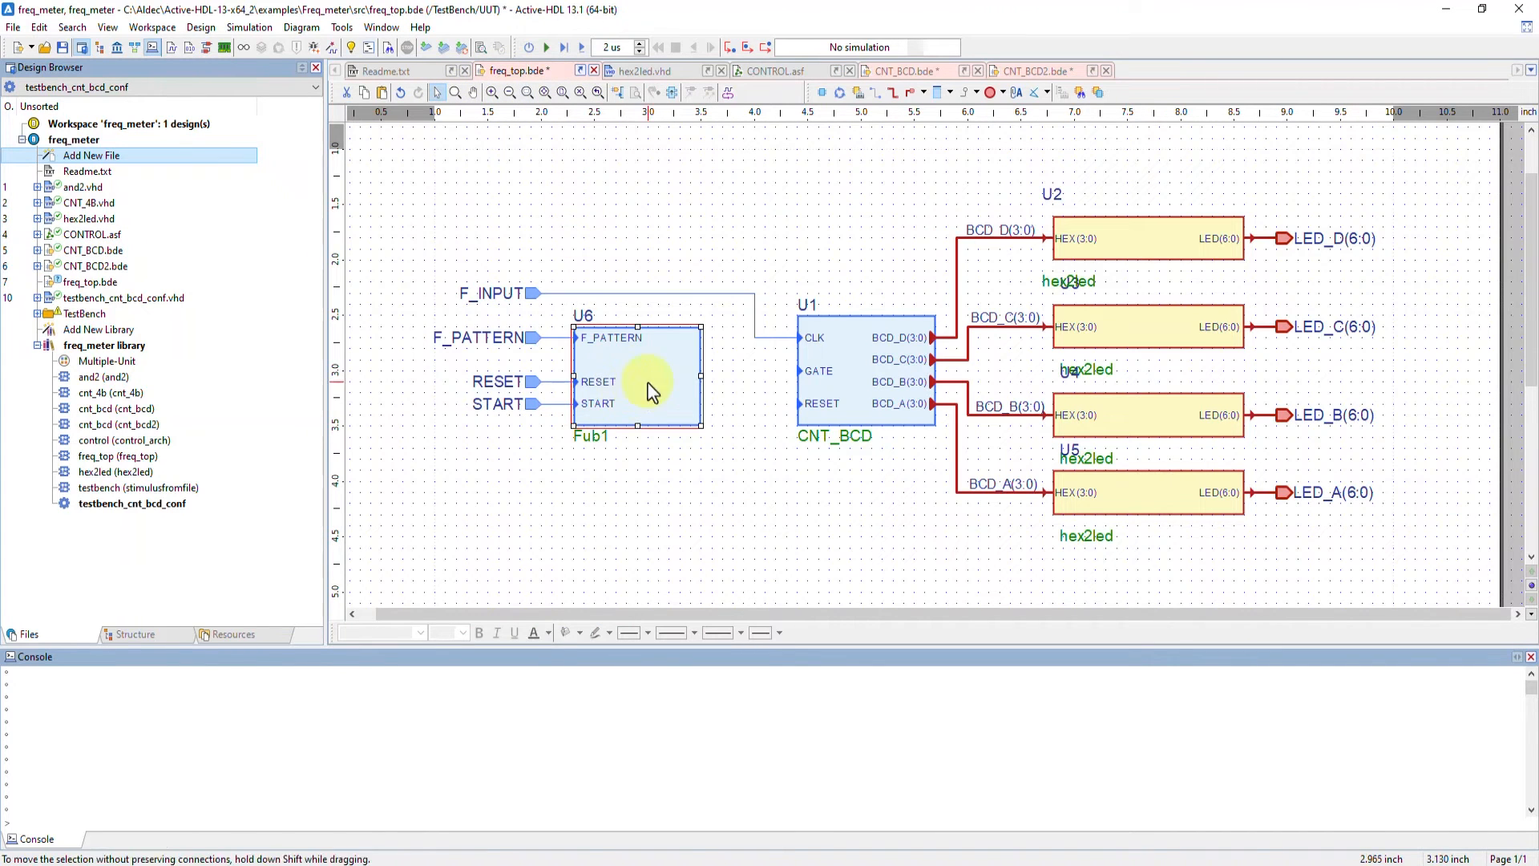
double_click(652, 377)
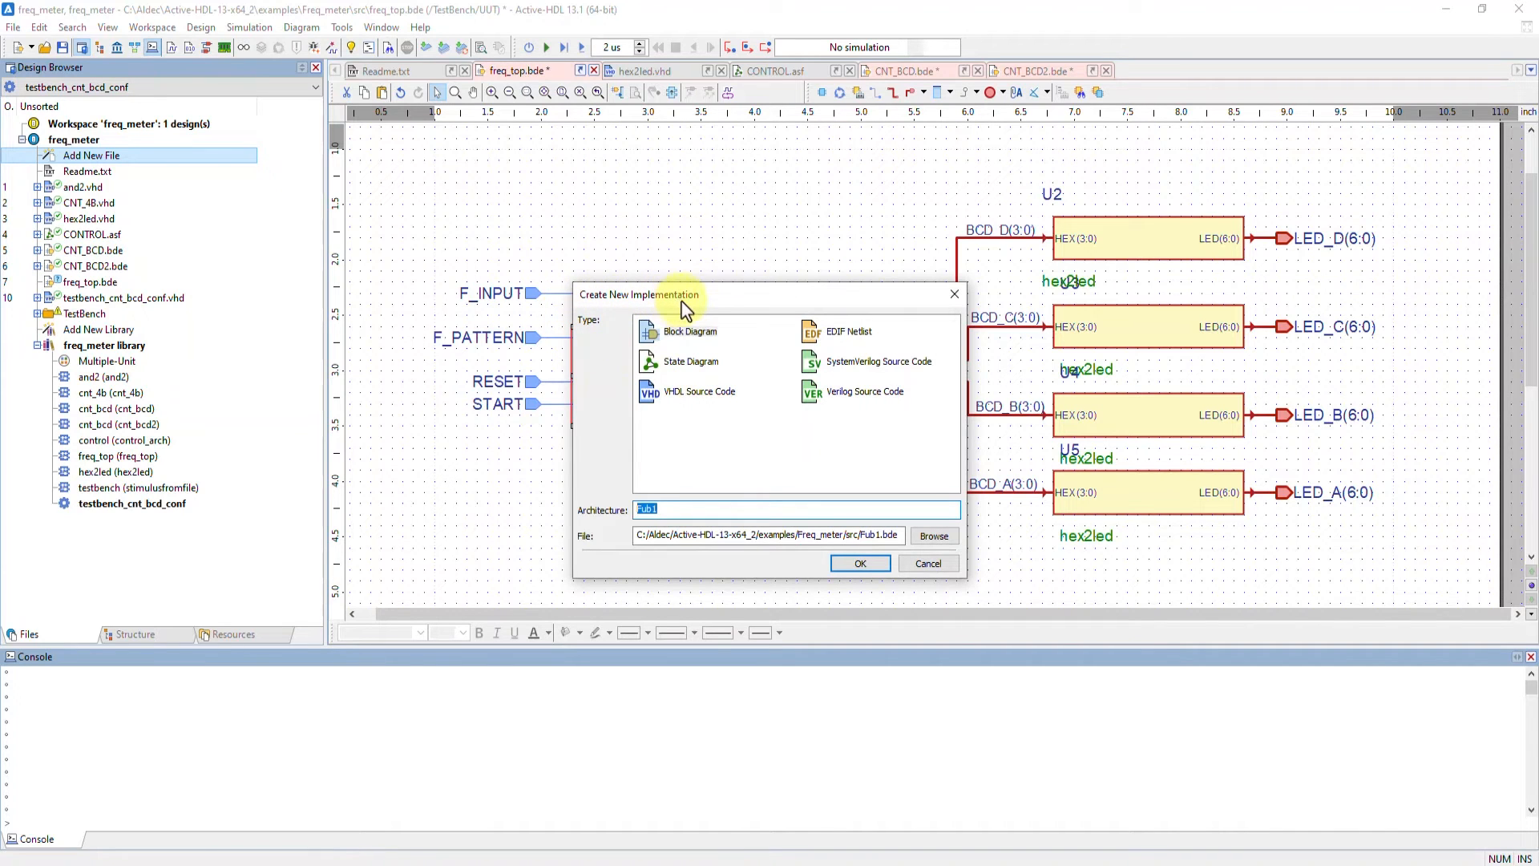
left_click(691, 365)
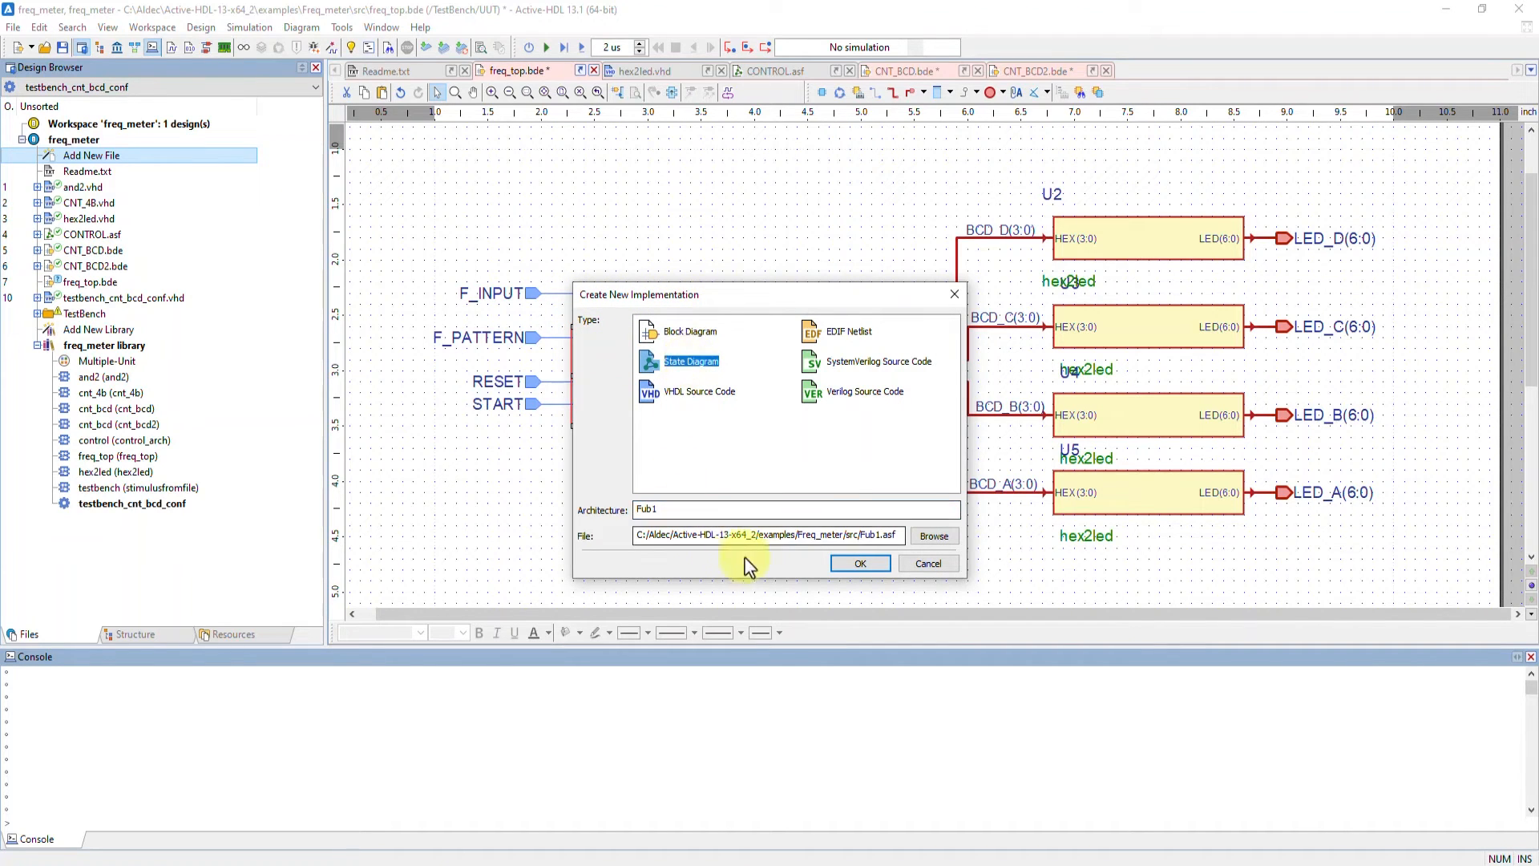
left_click(933, 535)
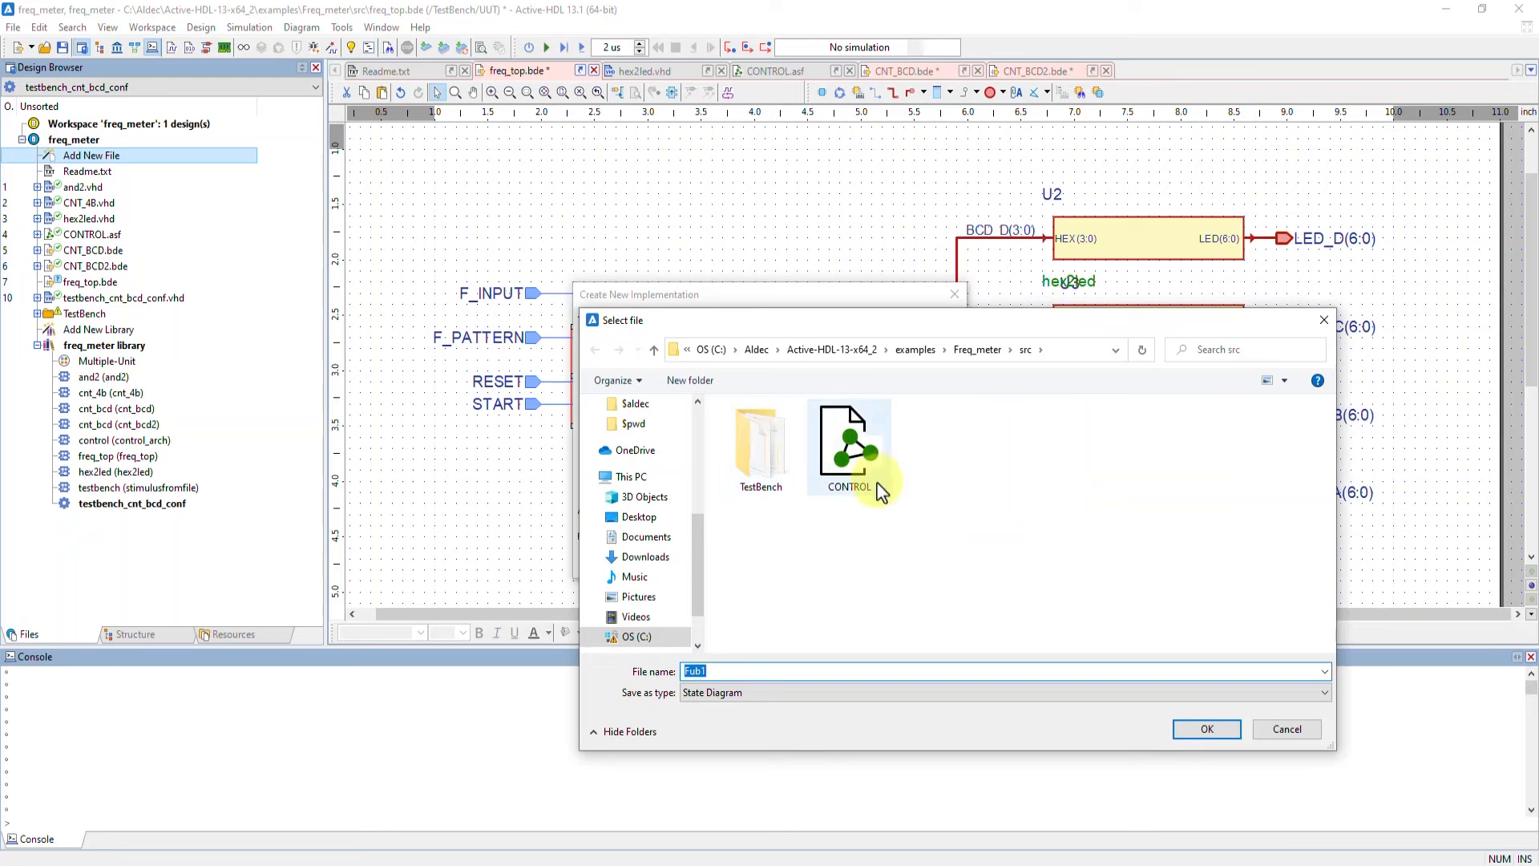
left_click(867, 479)
left_click(1202, 726)
double_click(691, 510)
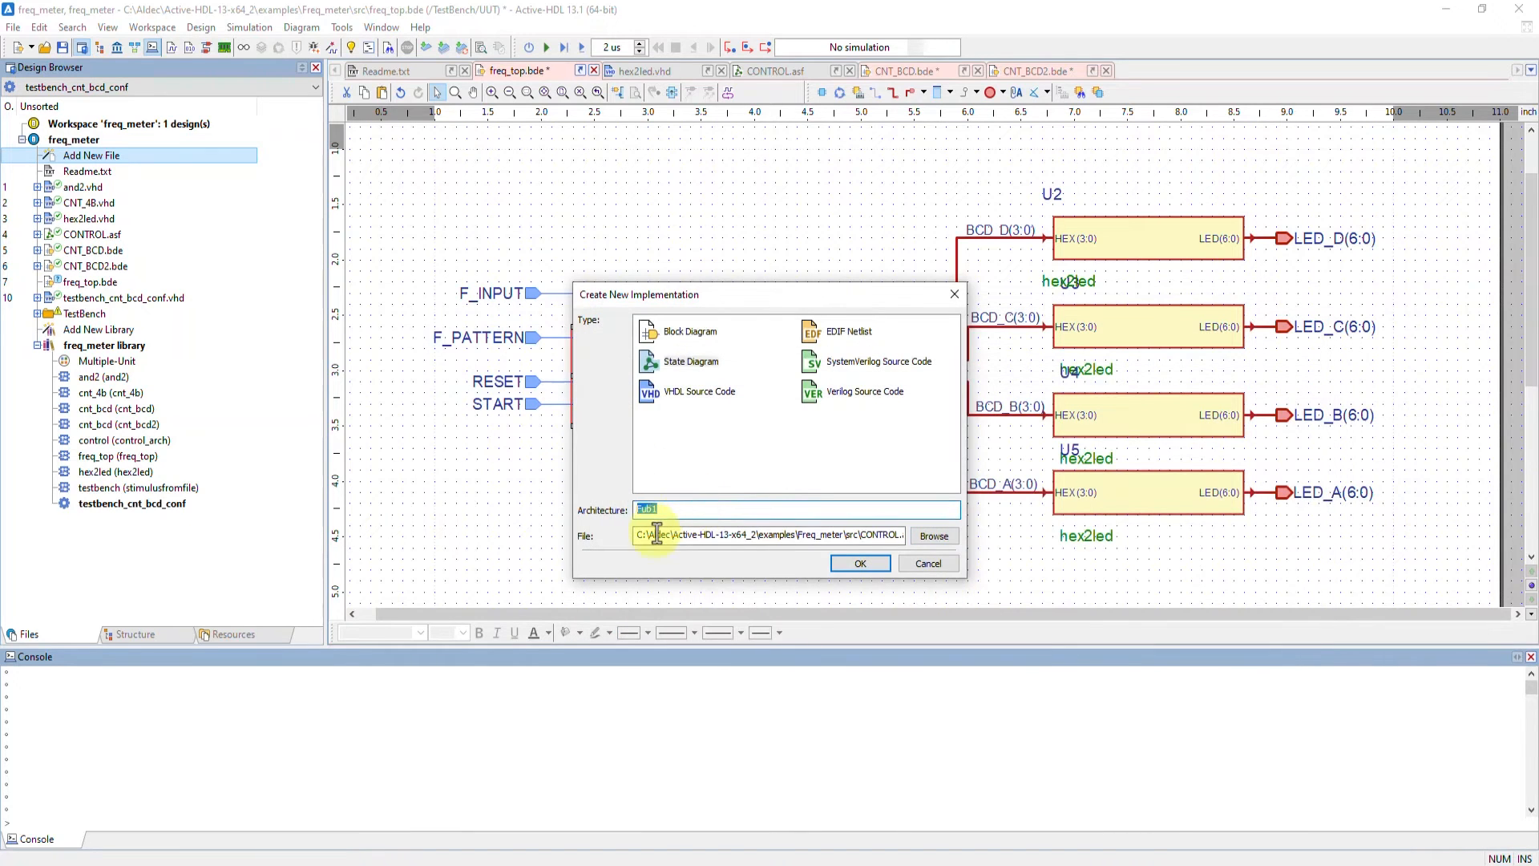
type("control")
key("Return")
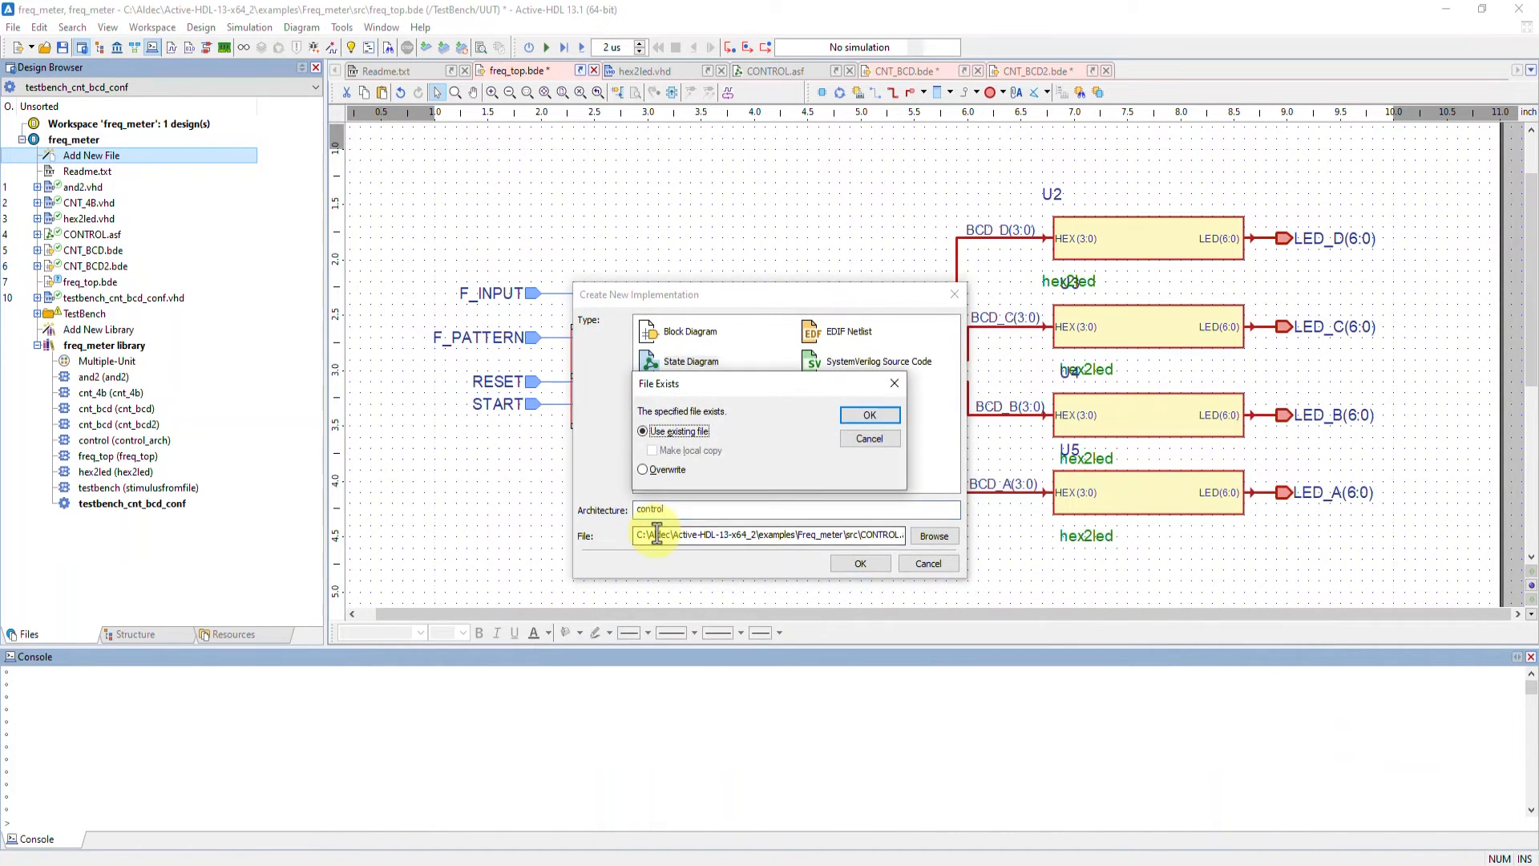
left_click(862, 417)
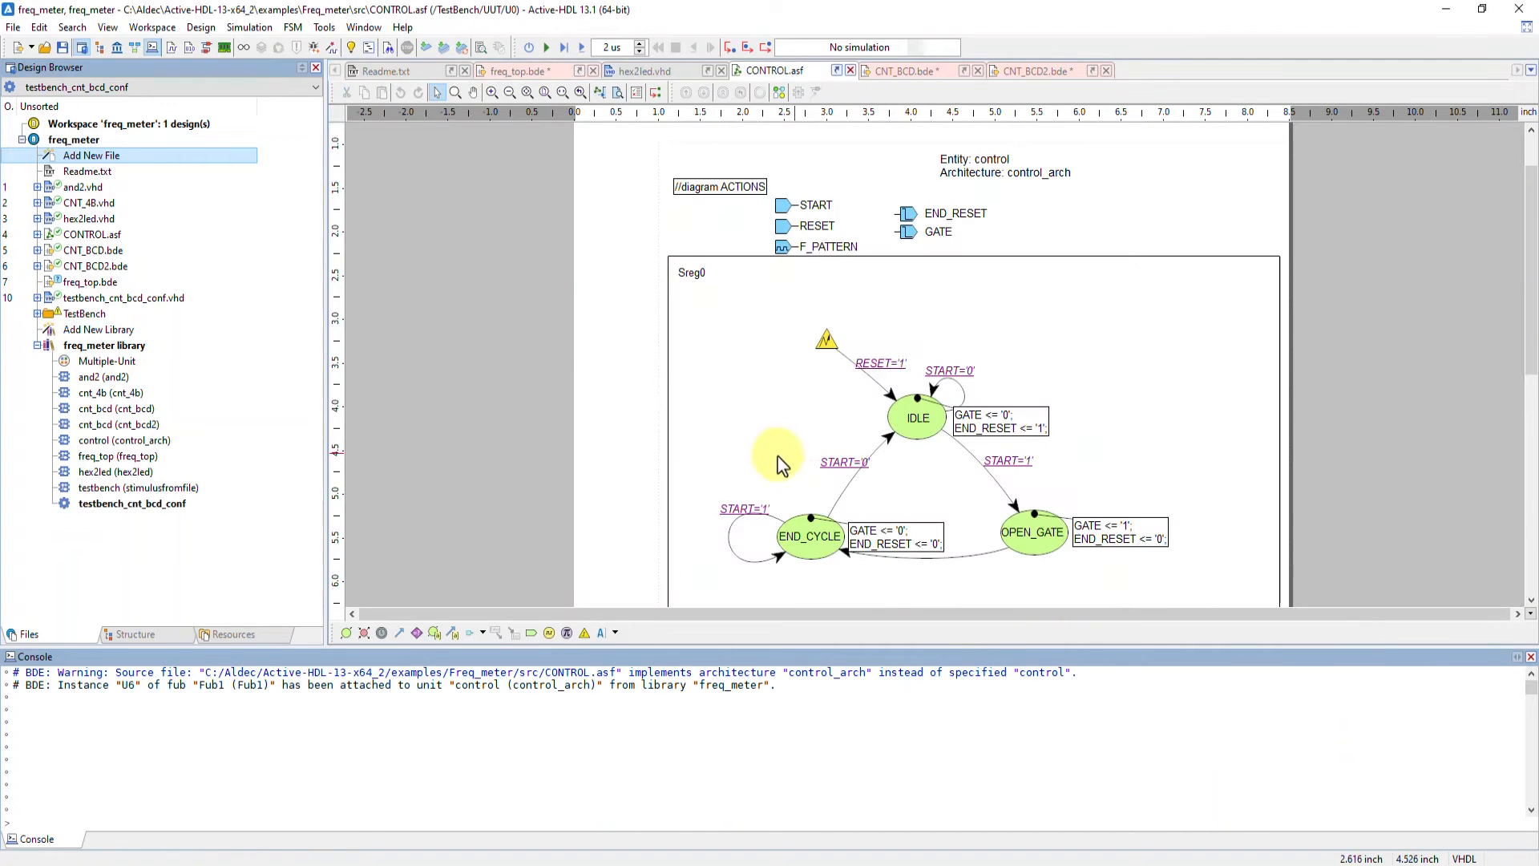
Convert the fub to a symbol in freq_top and route its END_RESET net to CNT_BCD's RESET input
left_click(513, 71)
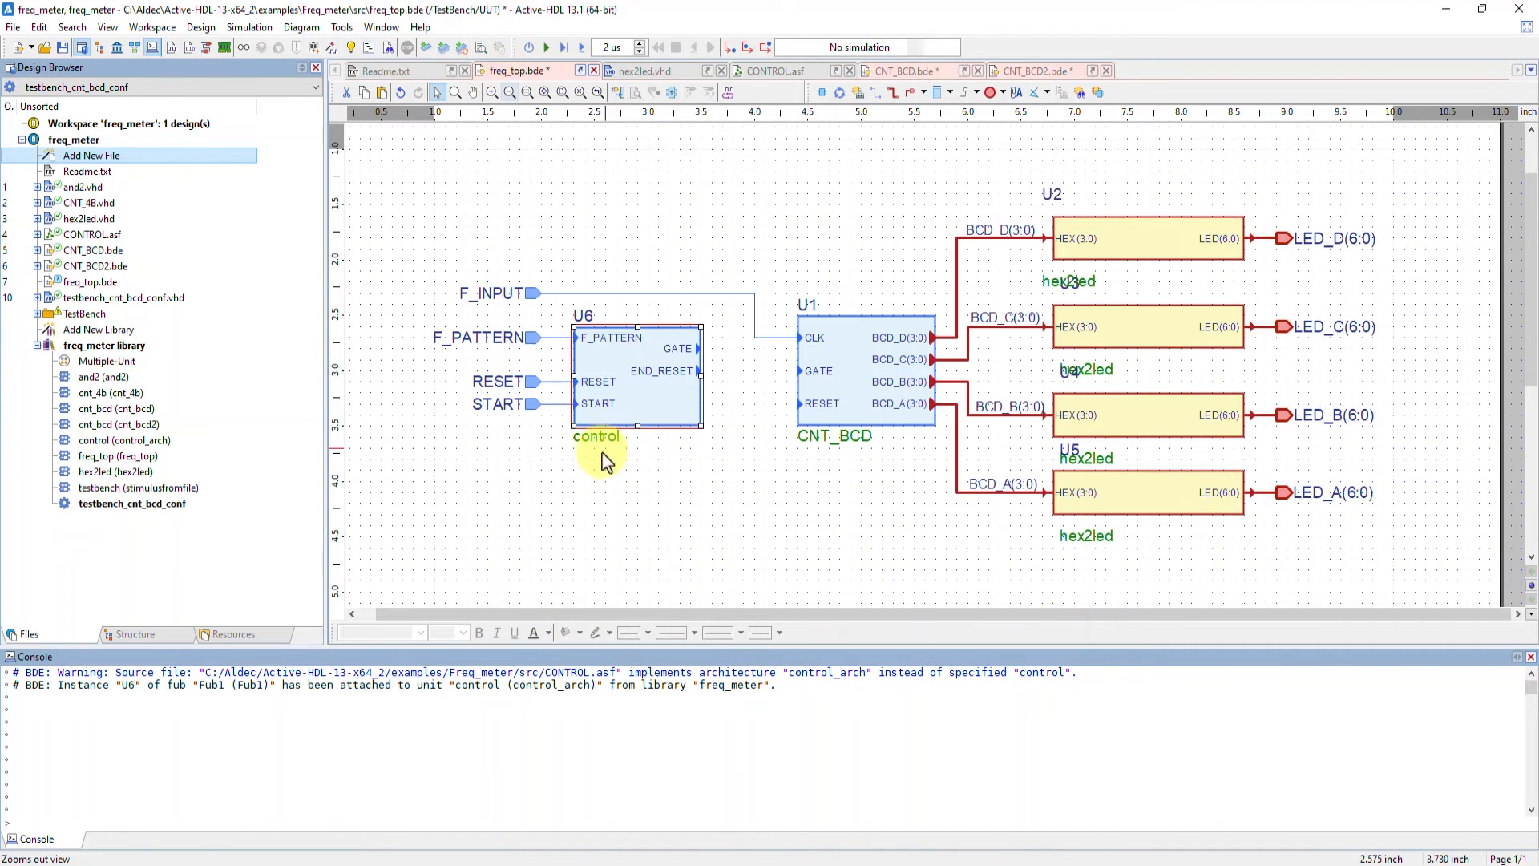
left_click(602, 440)
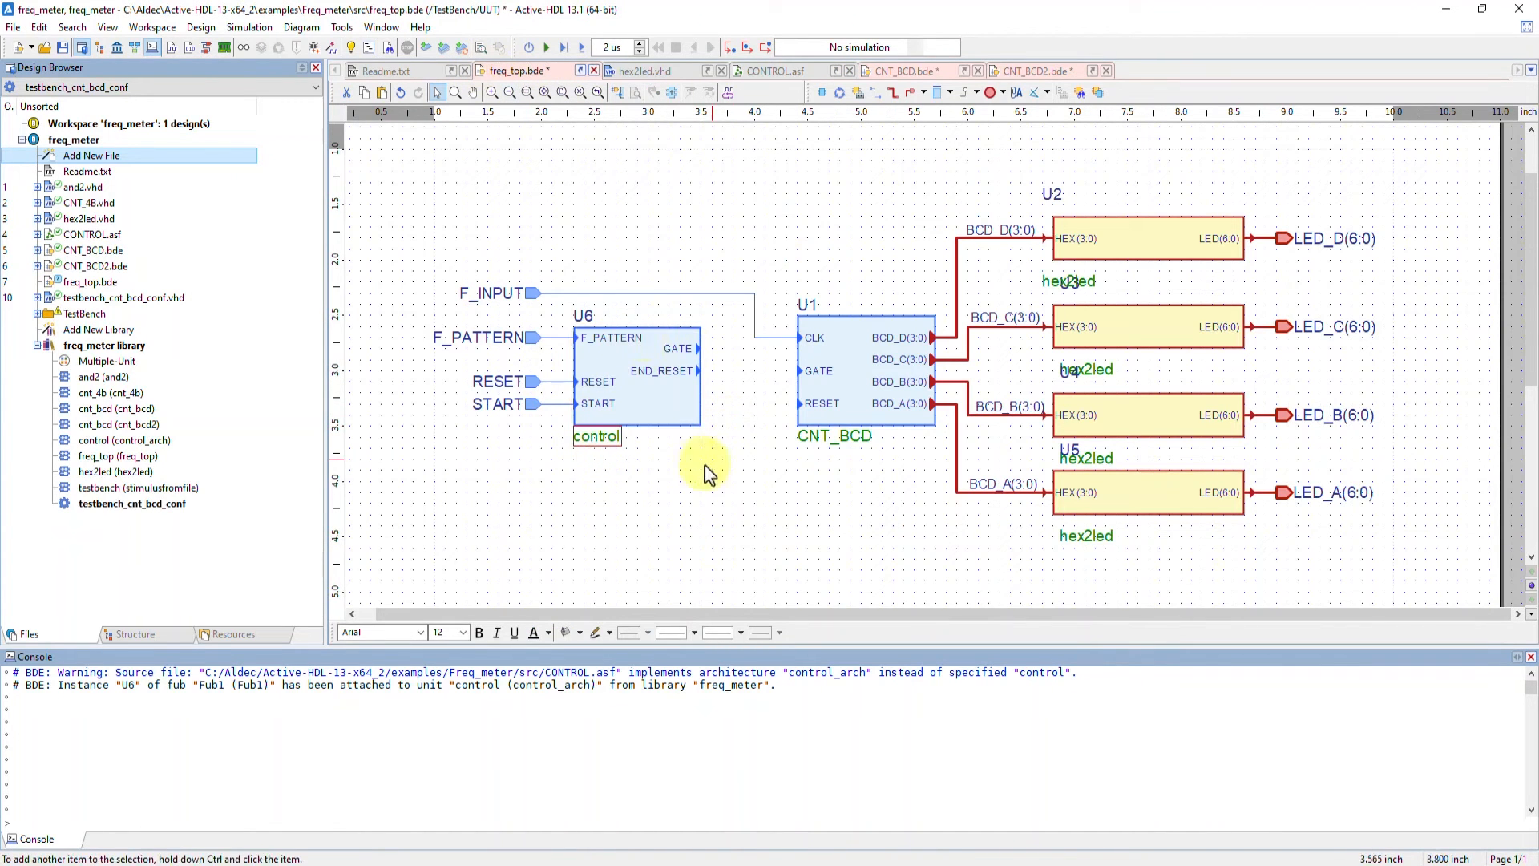
right_click(653, 407)
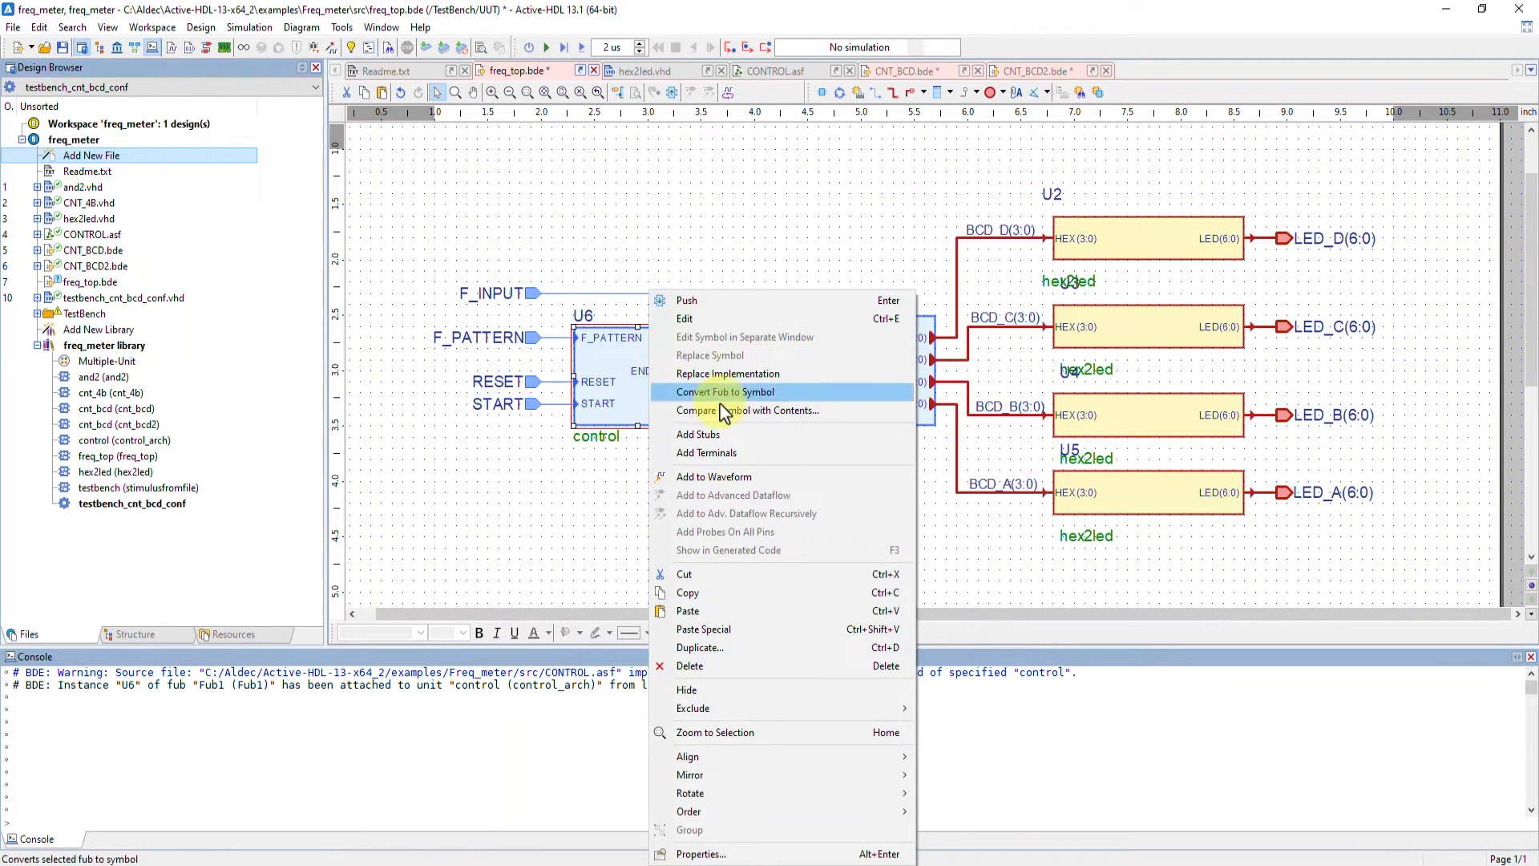
left_click(720, 433)
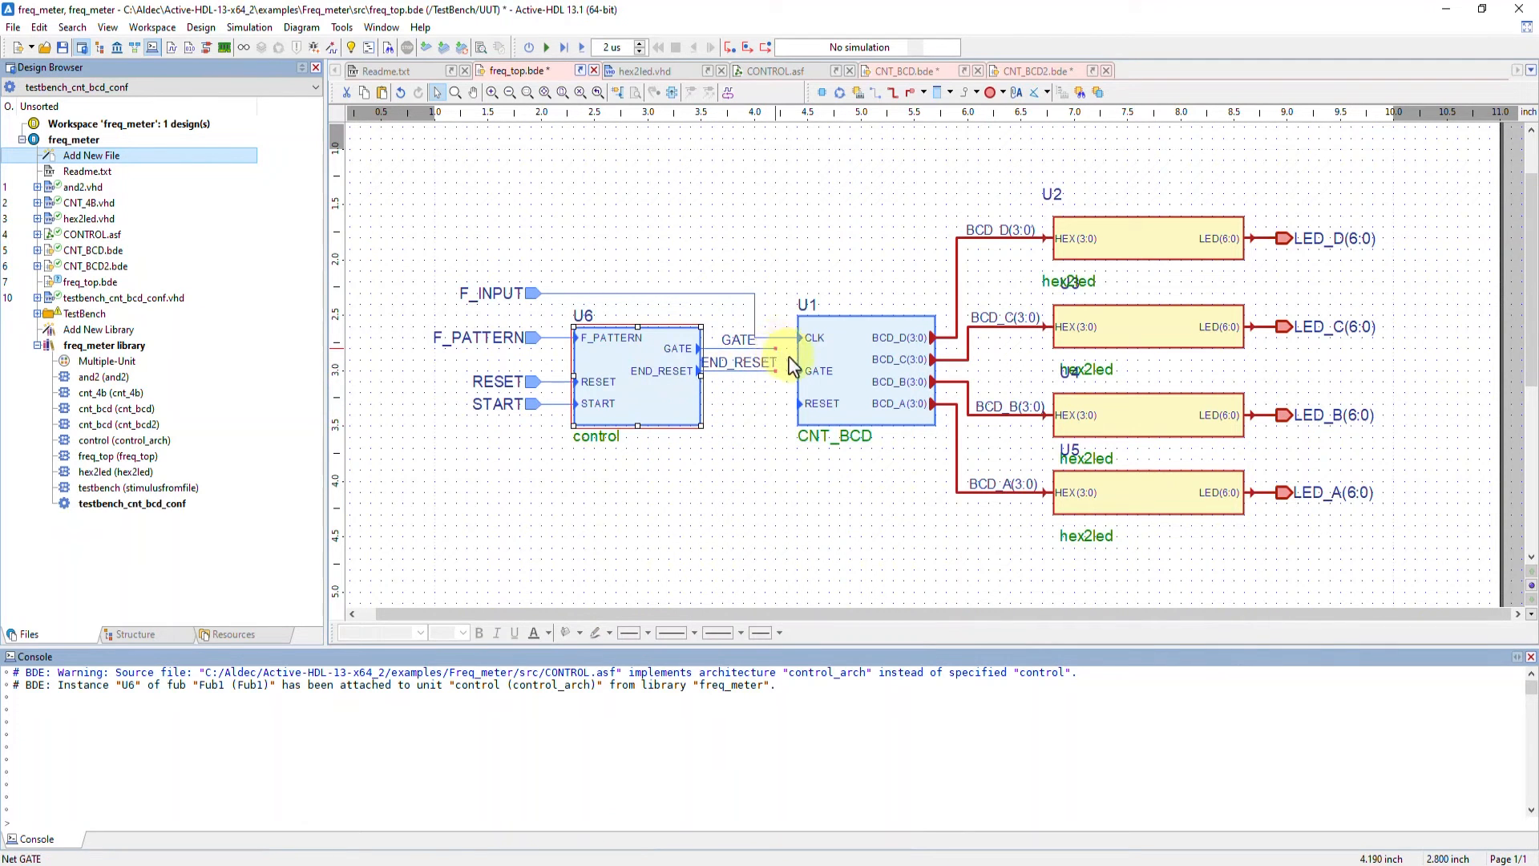
mouse_move(772, 361)
left_mouse_down()
mouse_move(802, 383)
mouse_move(797, 371)
mouse_move(772, 380)
mouse_move(796, 403)
mouse_move(769, 375)
mouse_move(799, 404)
left_mouse_up()
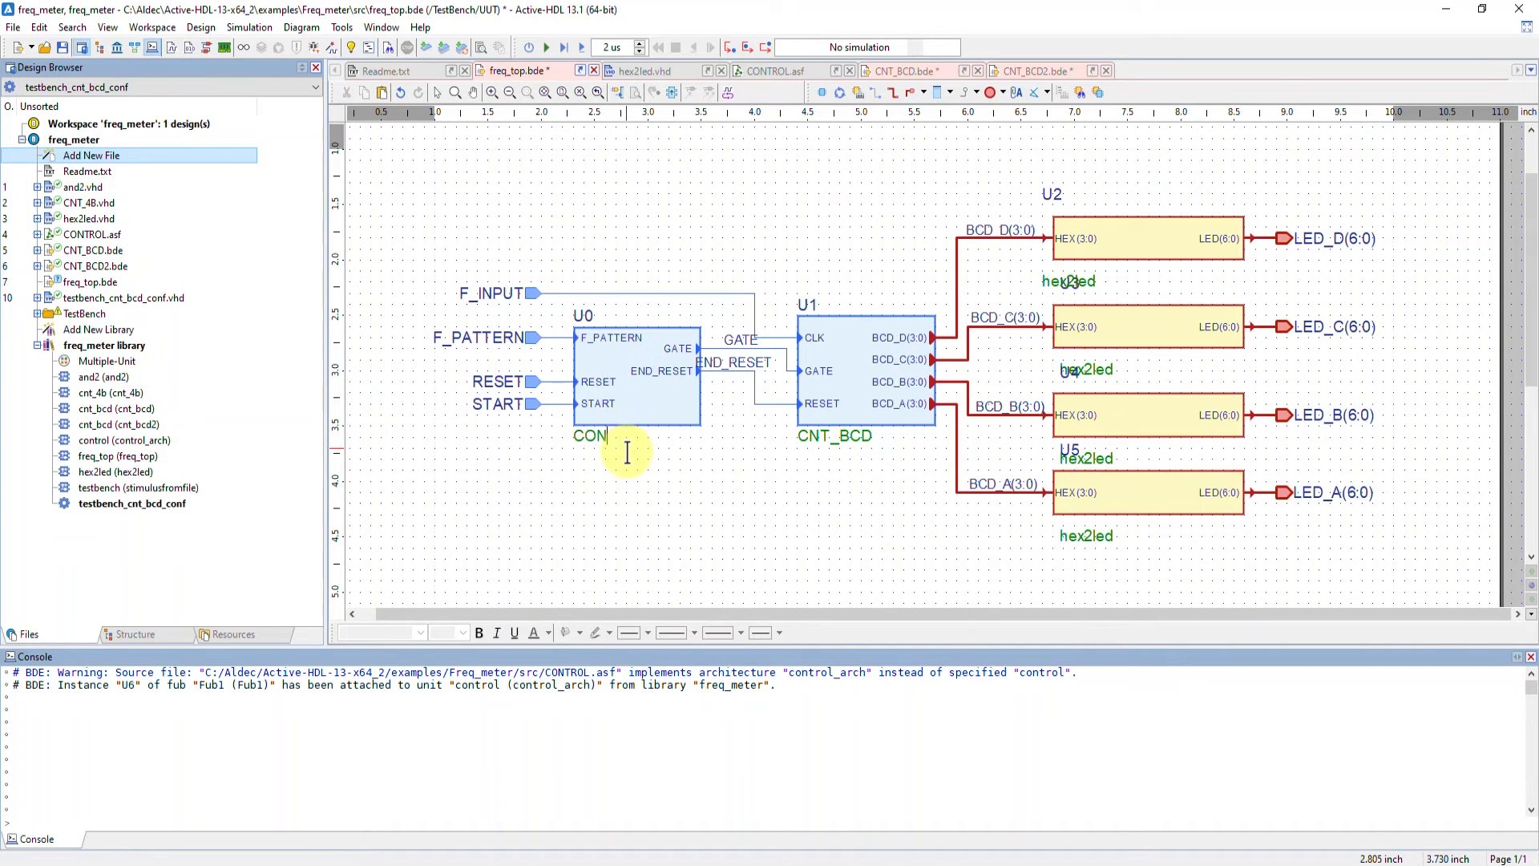
Edit the CNT_4B symbol in CNT_BCD to swap the positions of the Q(3:0) and FULL output pins
left_click(627, 453)
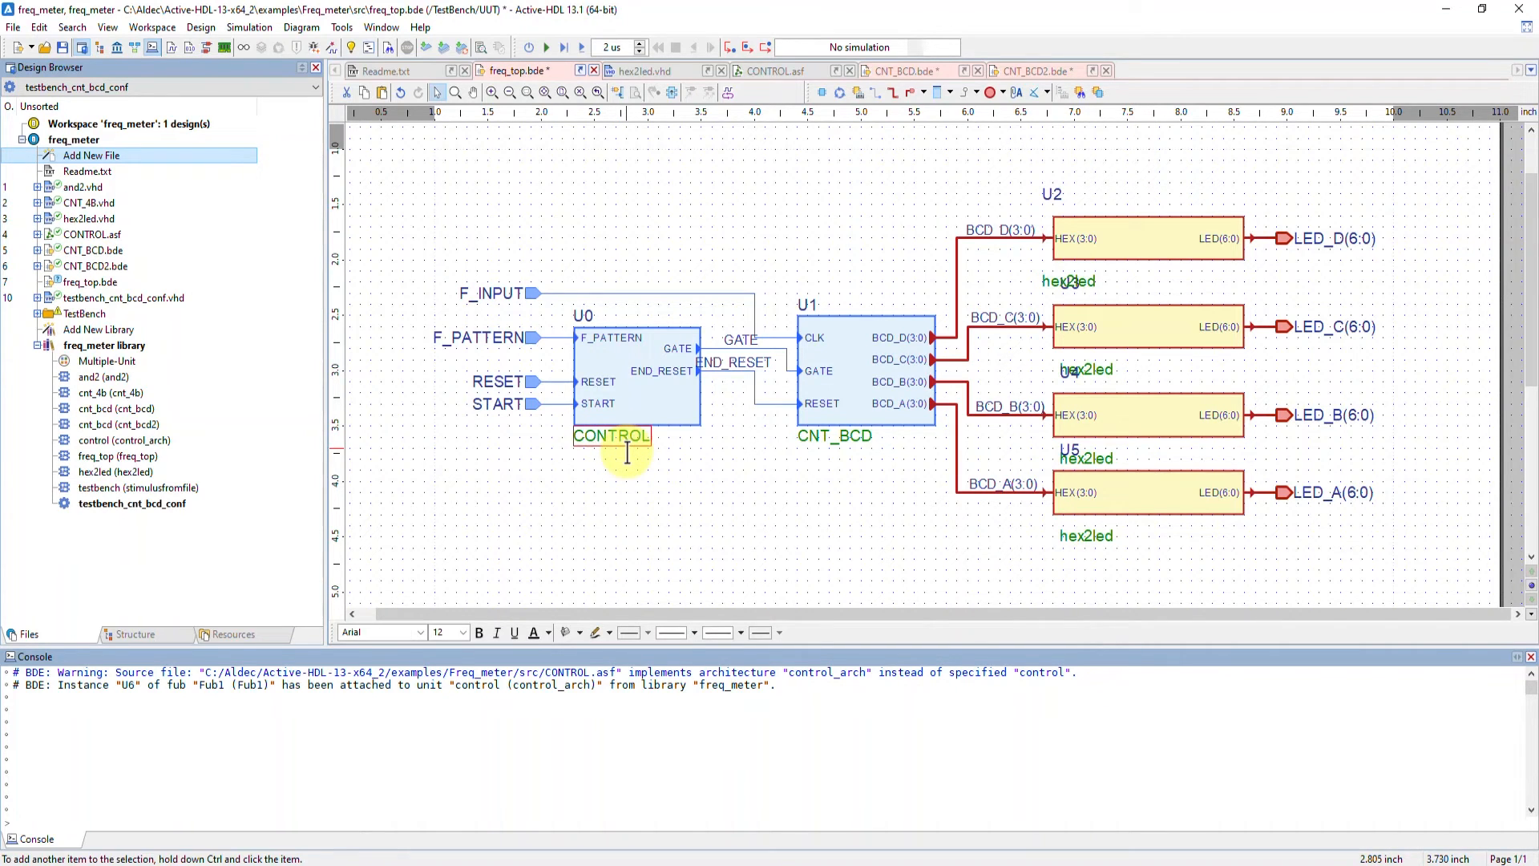
left_click(700, 444)
left_click(904, 70)
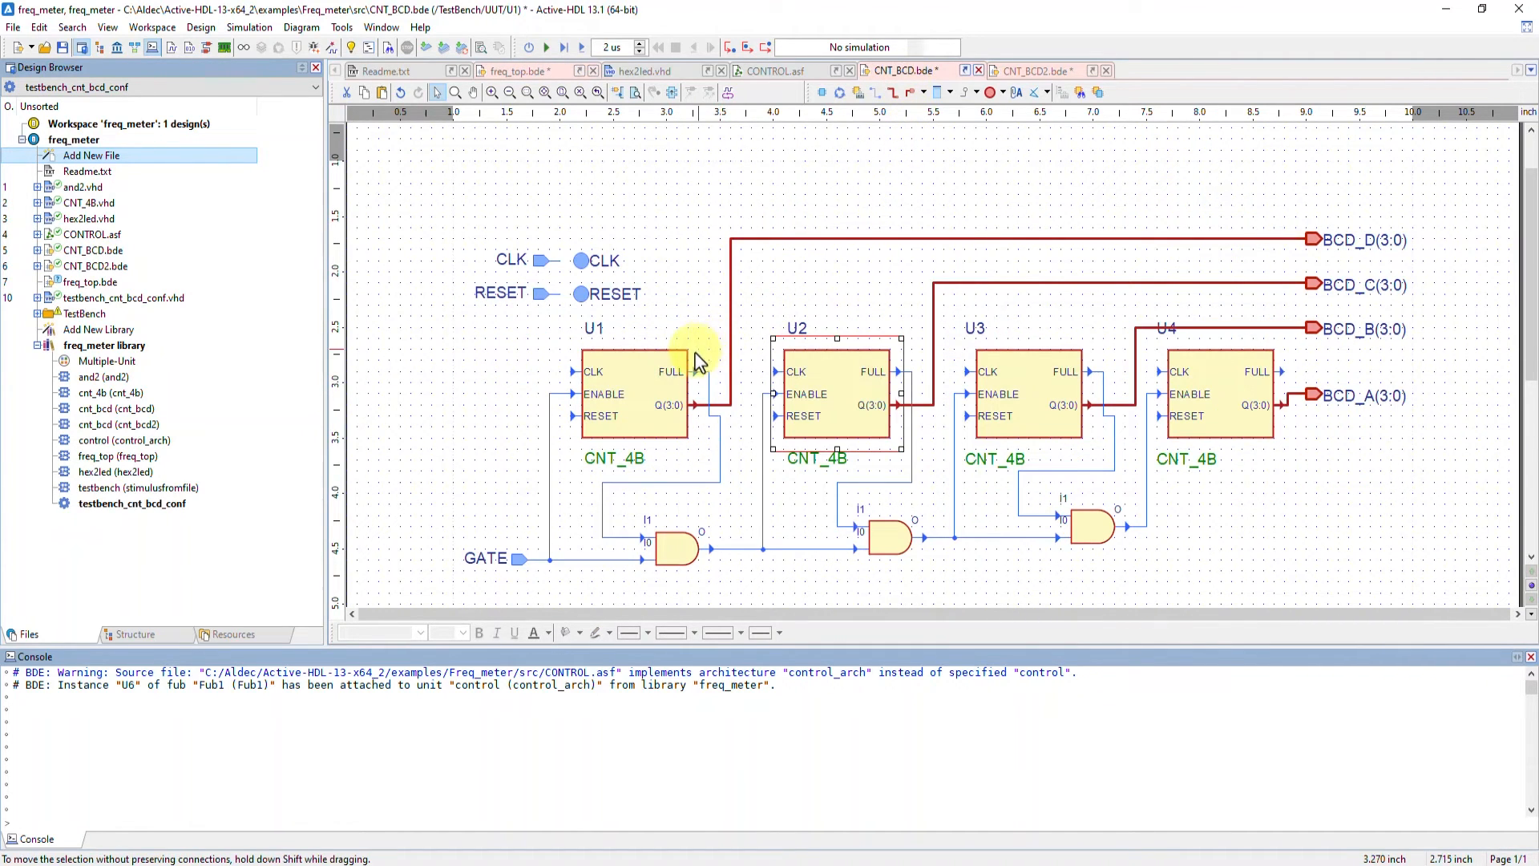
left_click(663, 399)
right_click(664, 399)
left_click(793, 392)
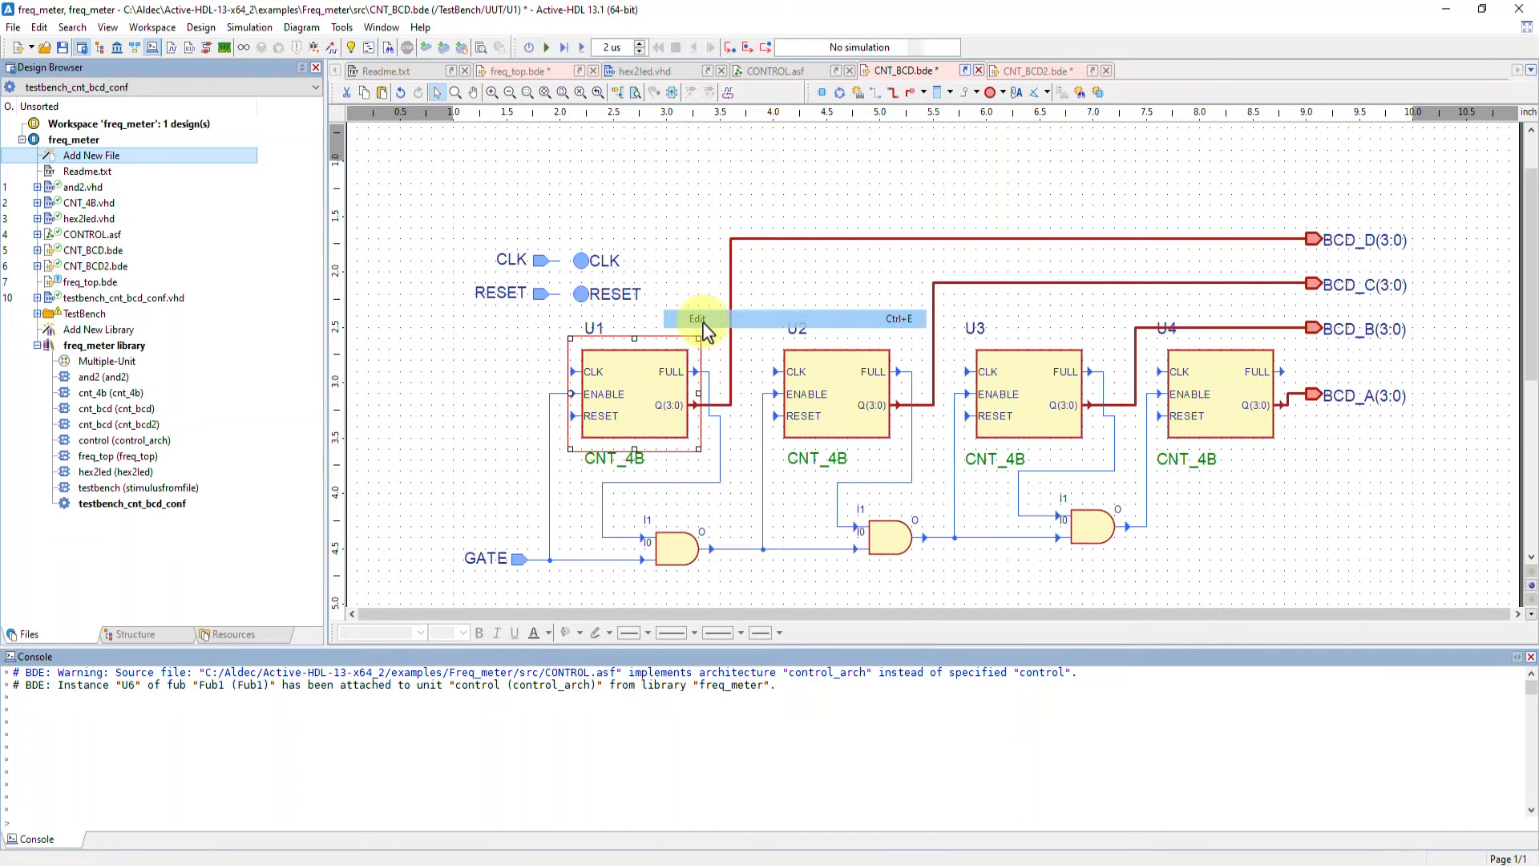
left_click(669, 374)
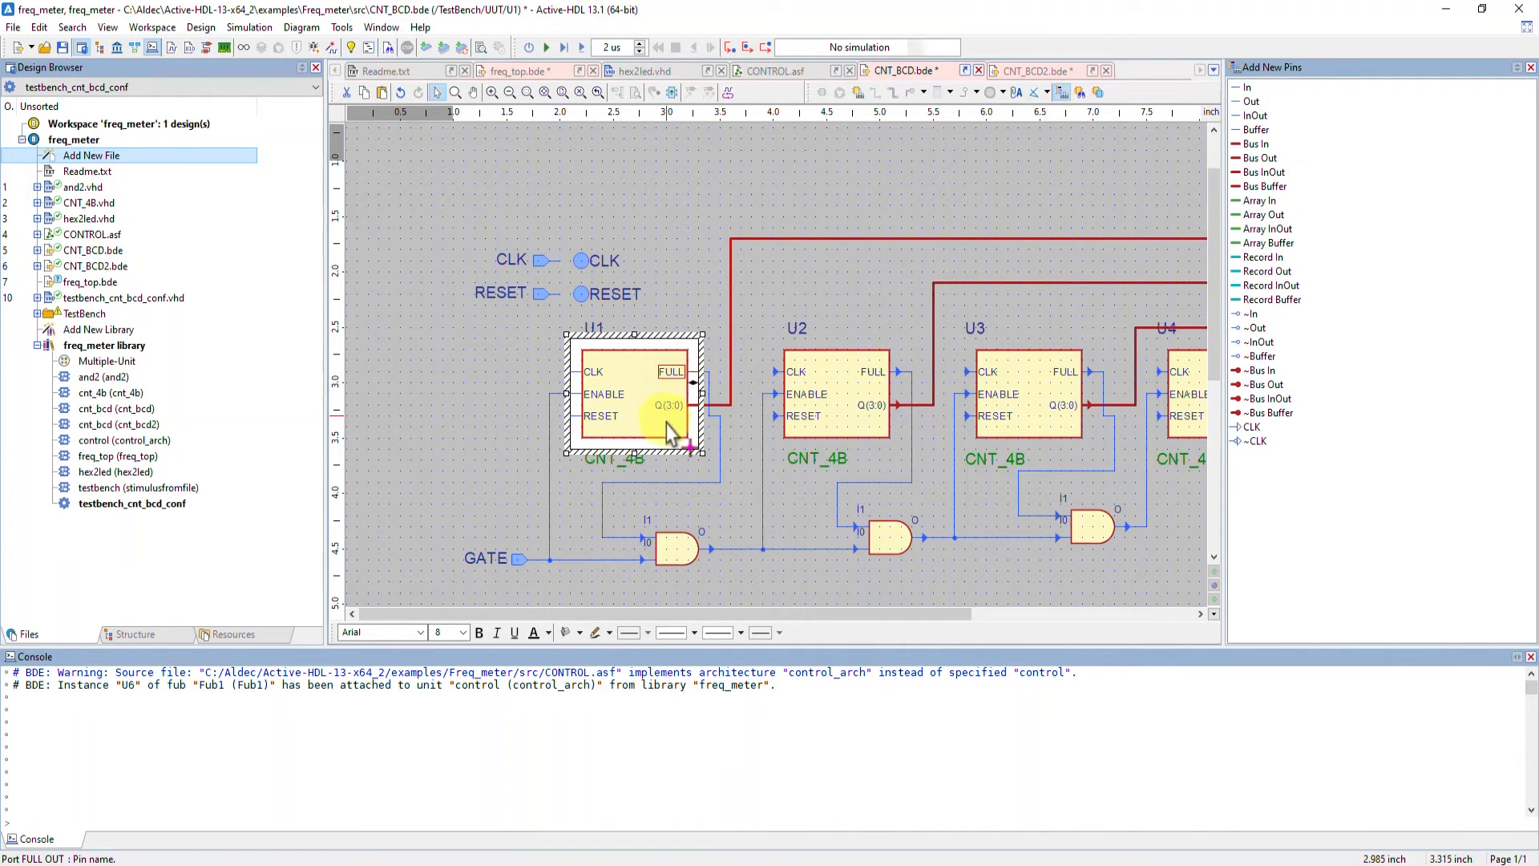
left_click_drag(666, 424, 666, 421)
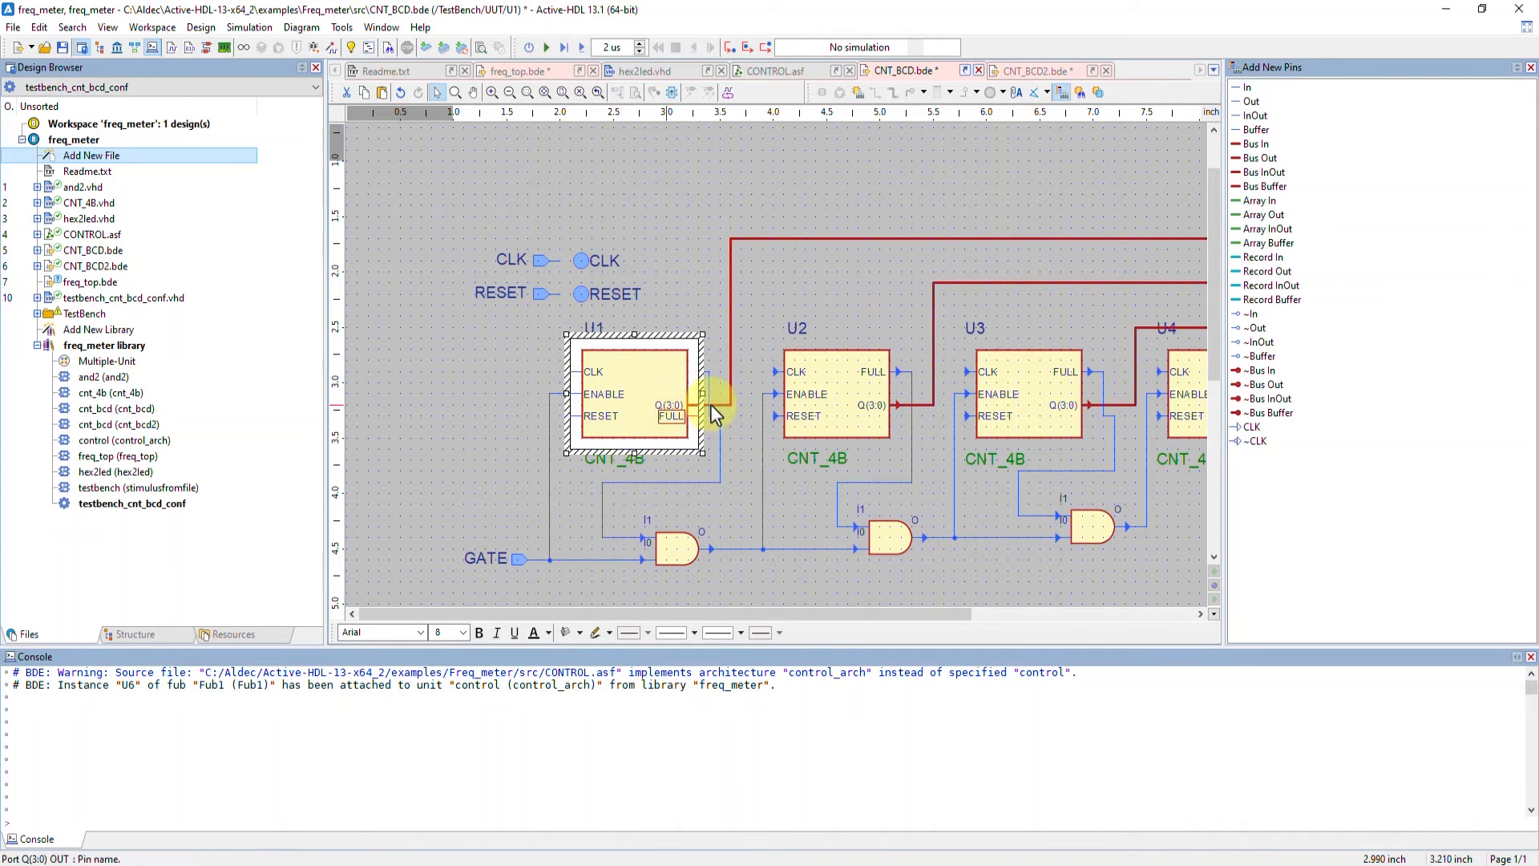
left_click(683, 405)
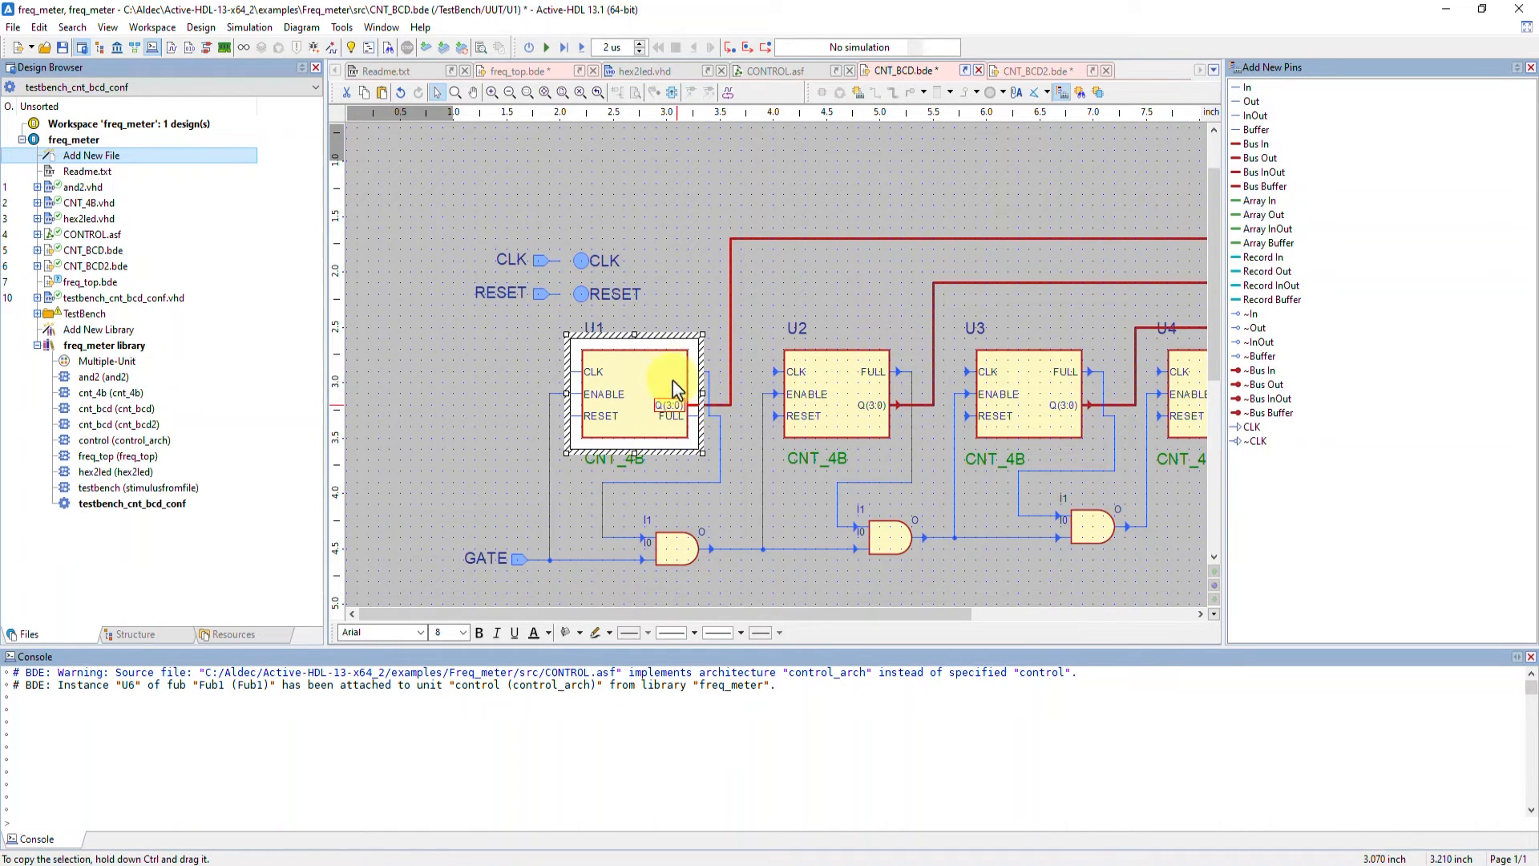
left_click(777, 324)
left_click(737, 457)
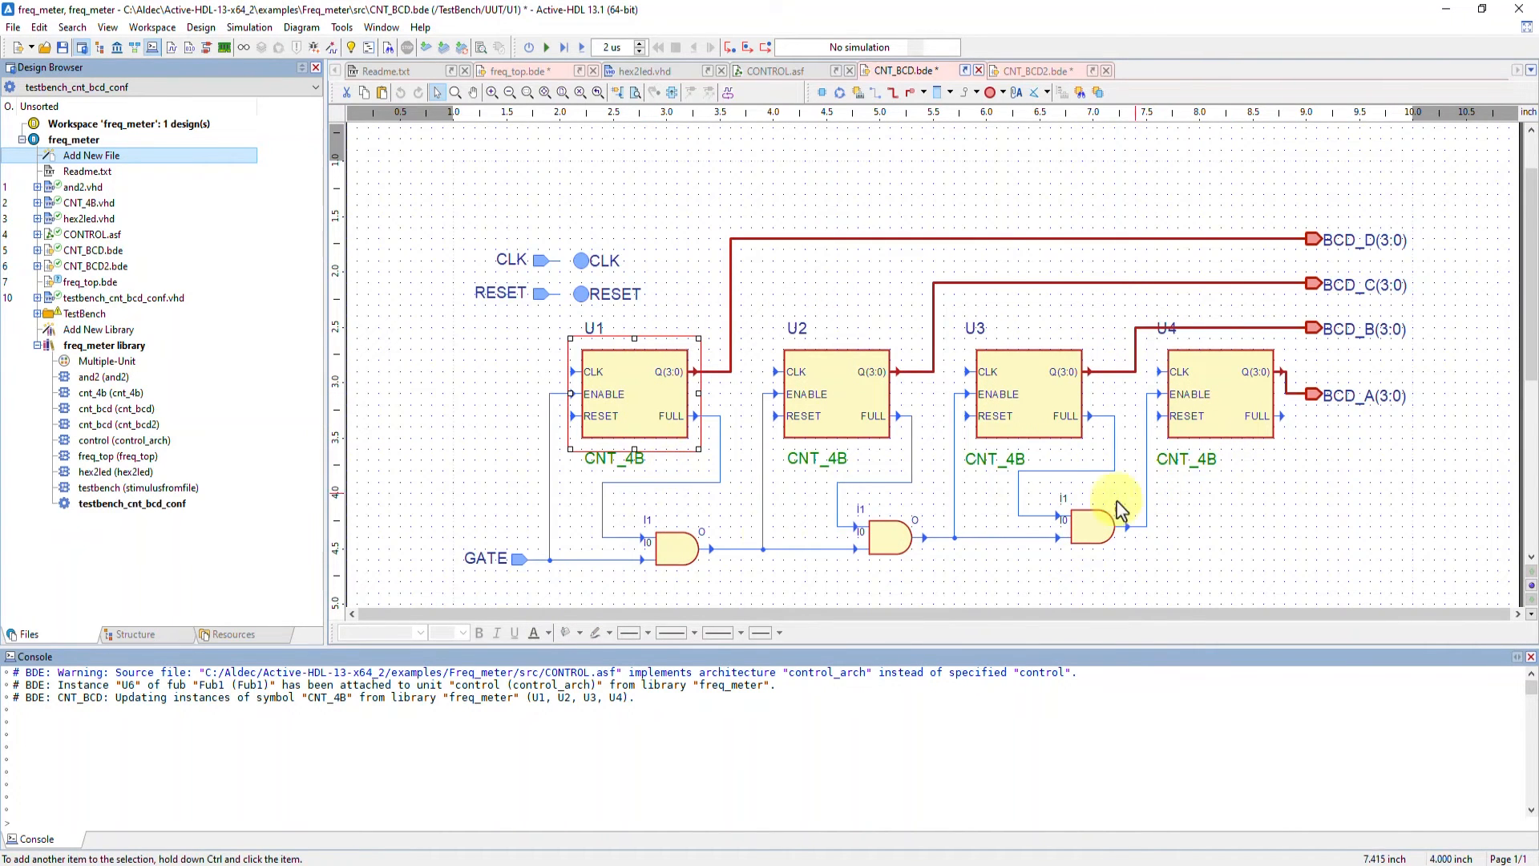
Review the Code Generation Settings of the freq_top diagram without changing them
left_click(557, 72)
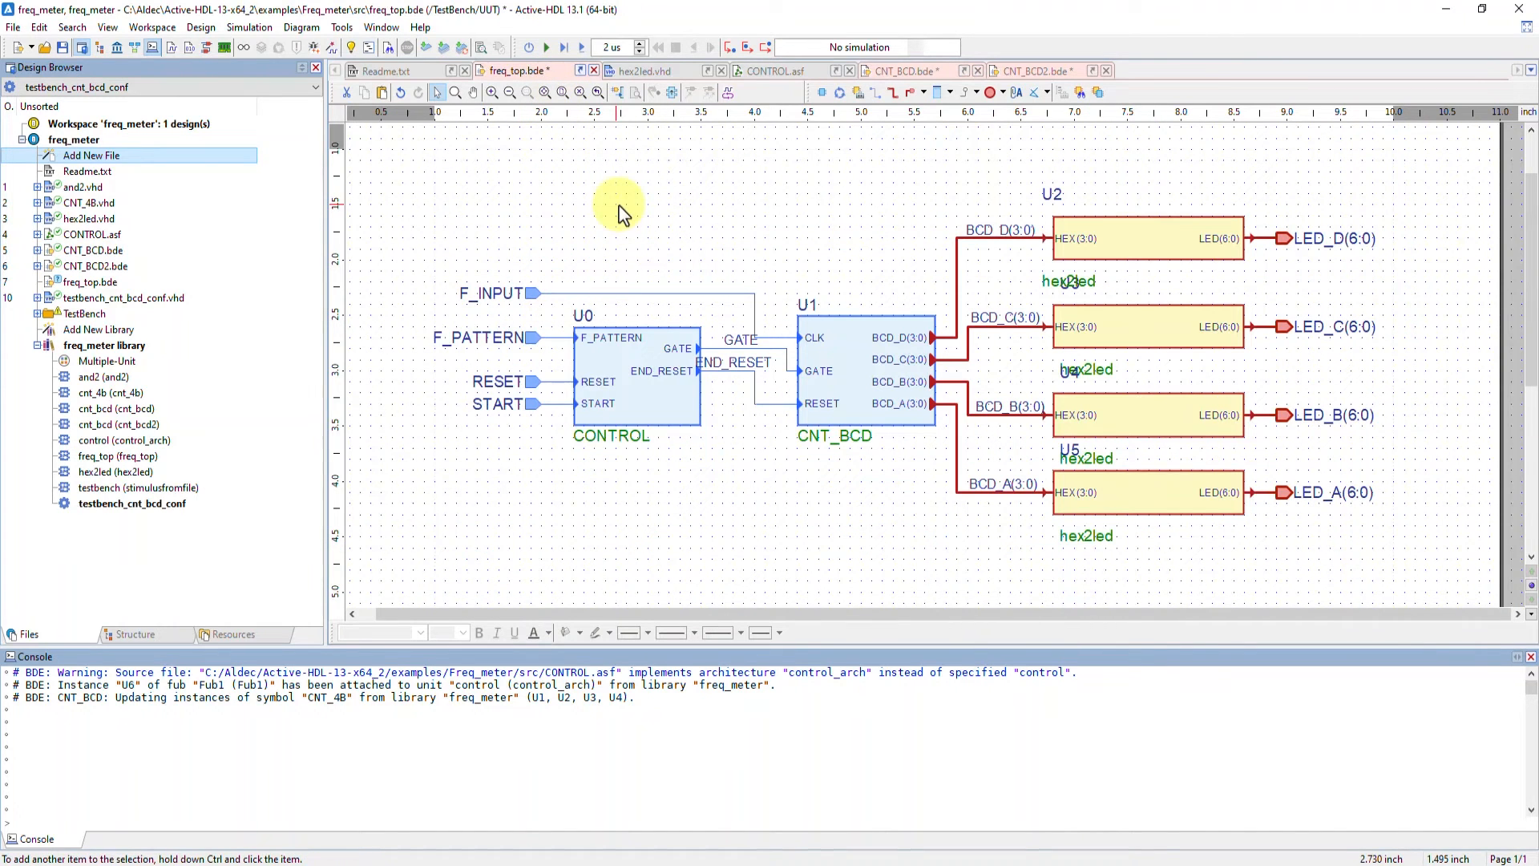
left_click(309, 29)
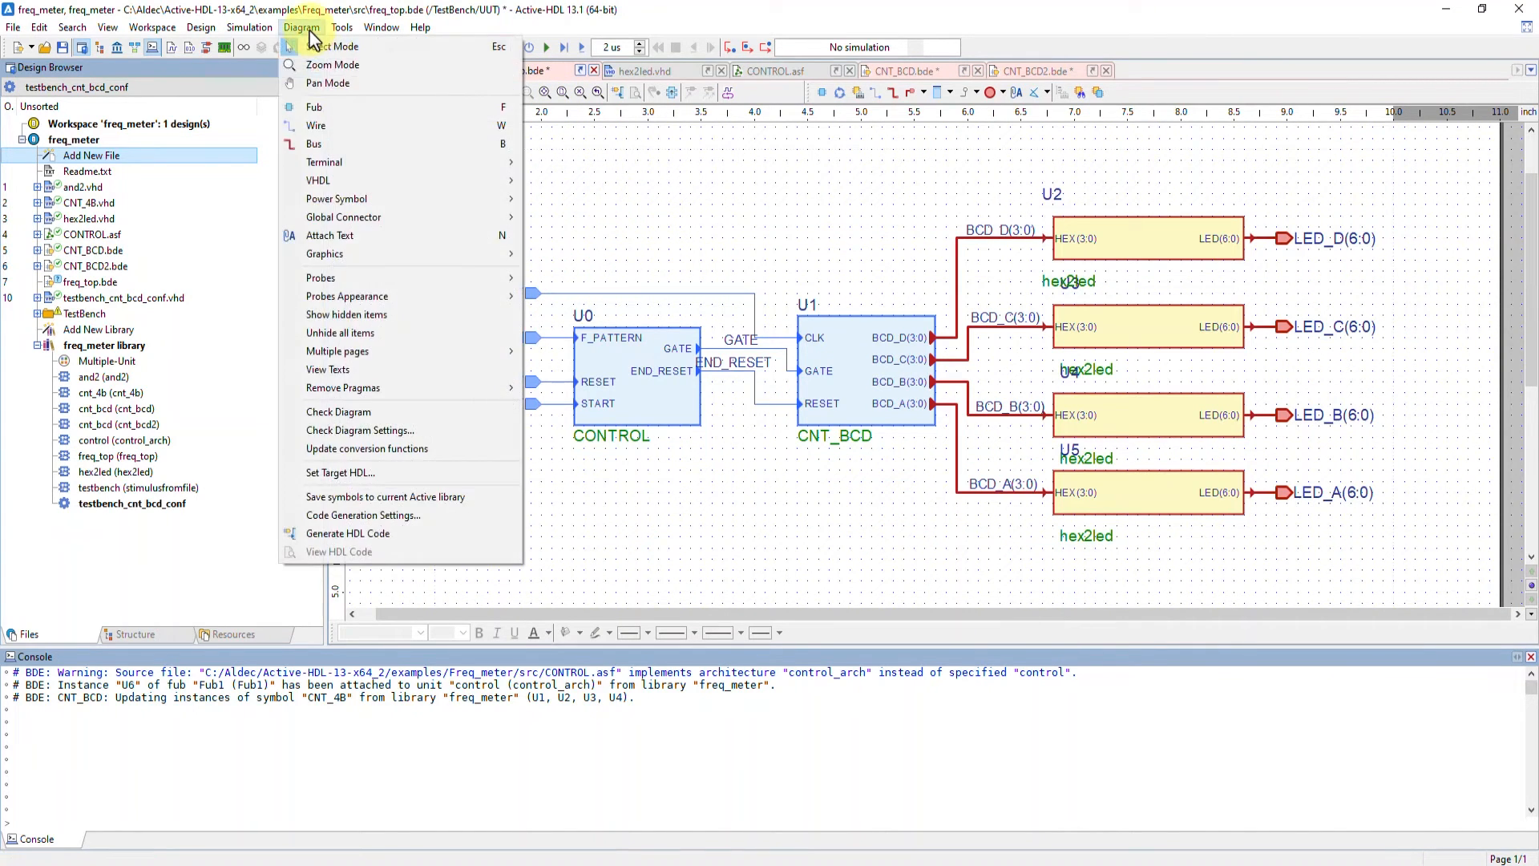
left_click(343, 517)
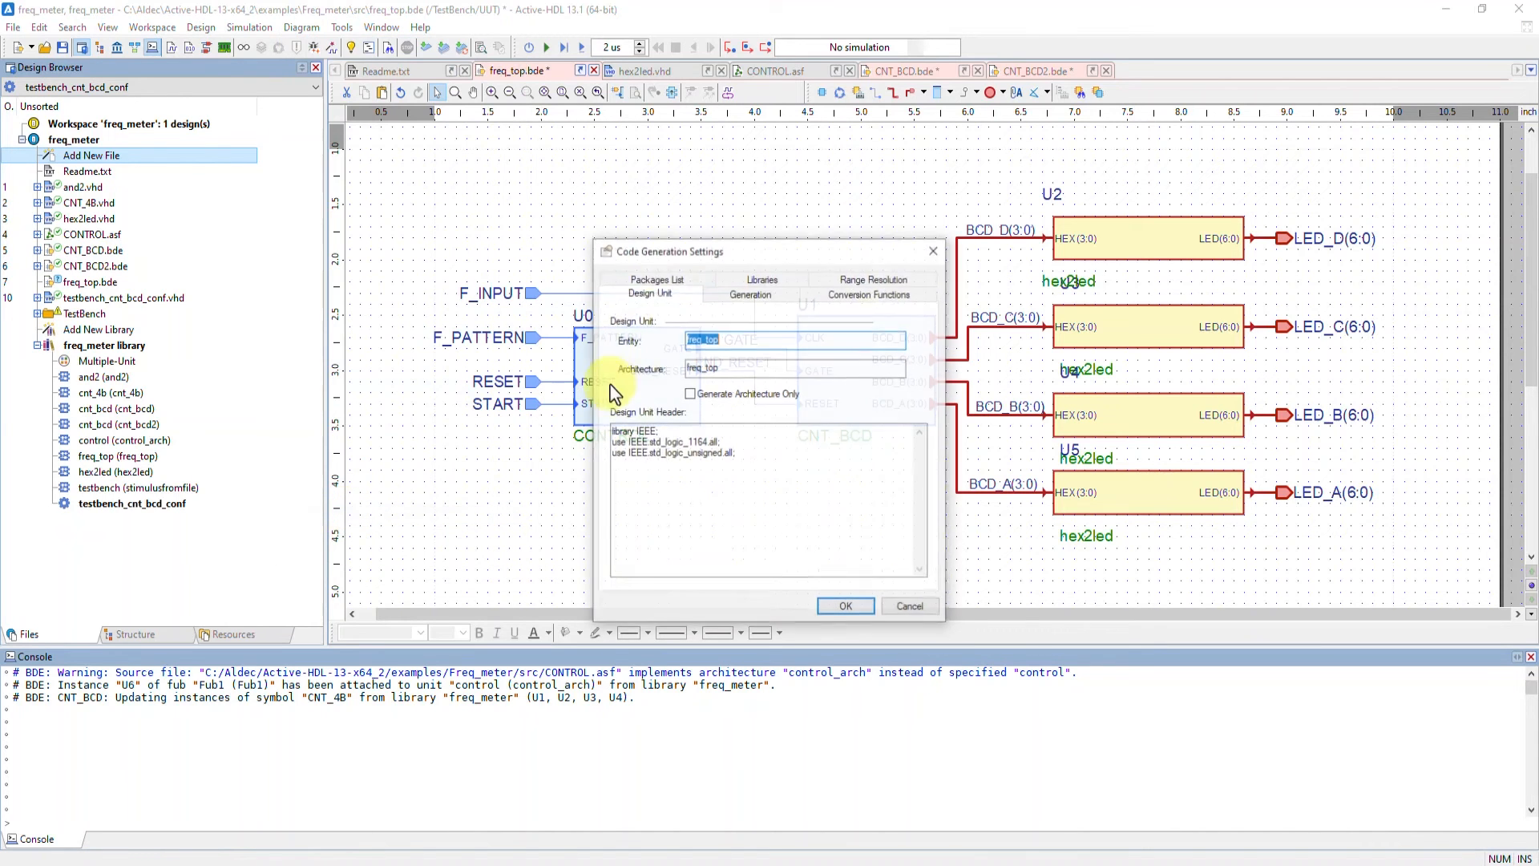
left_click(675, 287)
left_click(845, 294)
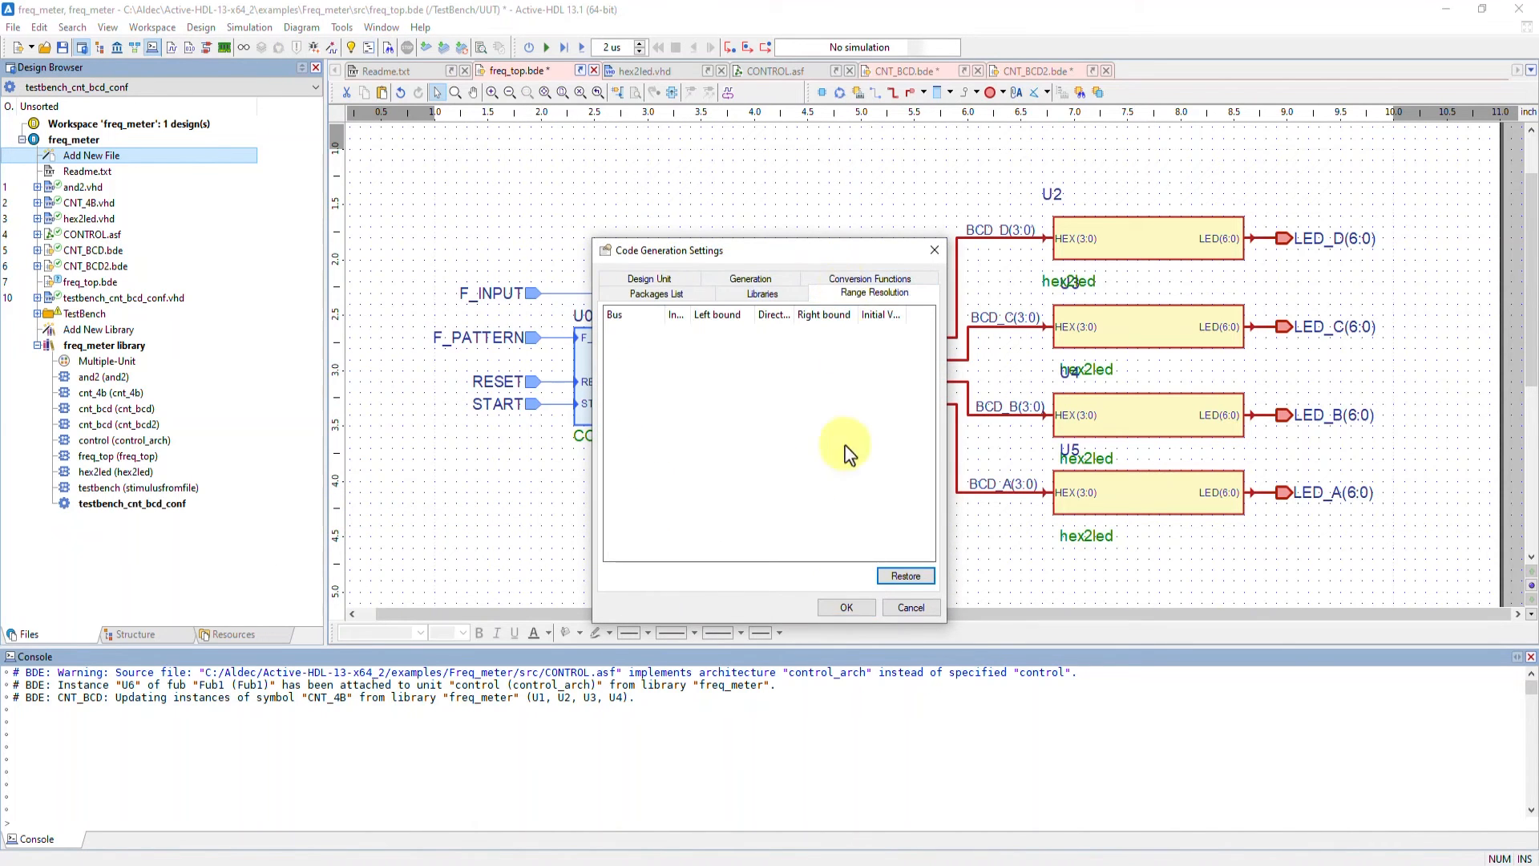
left_click(846, 607)
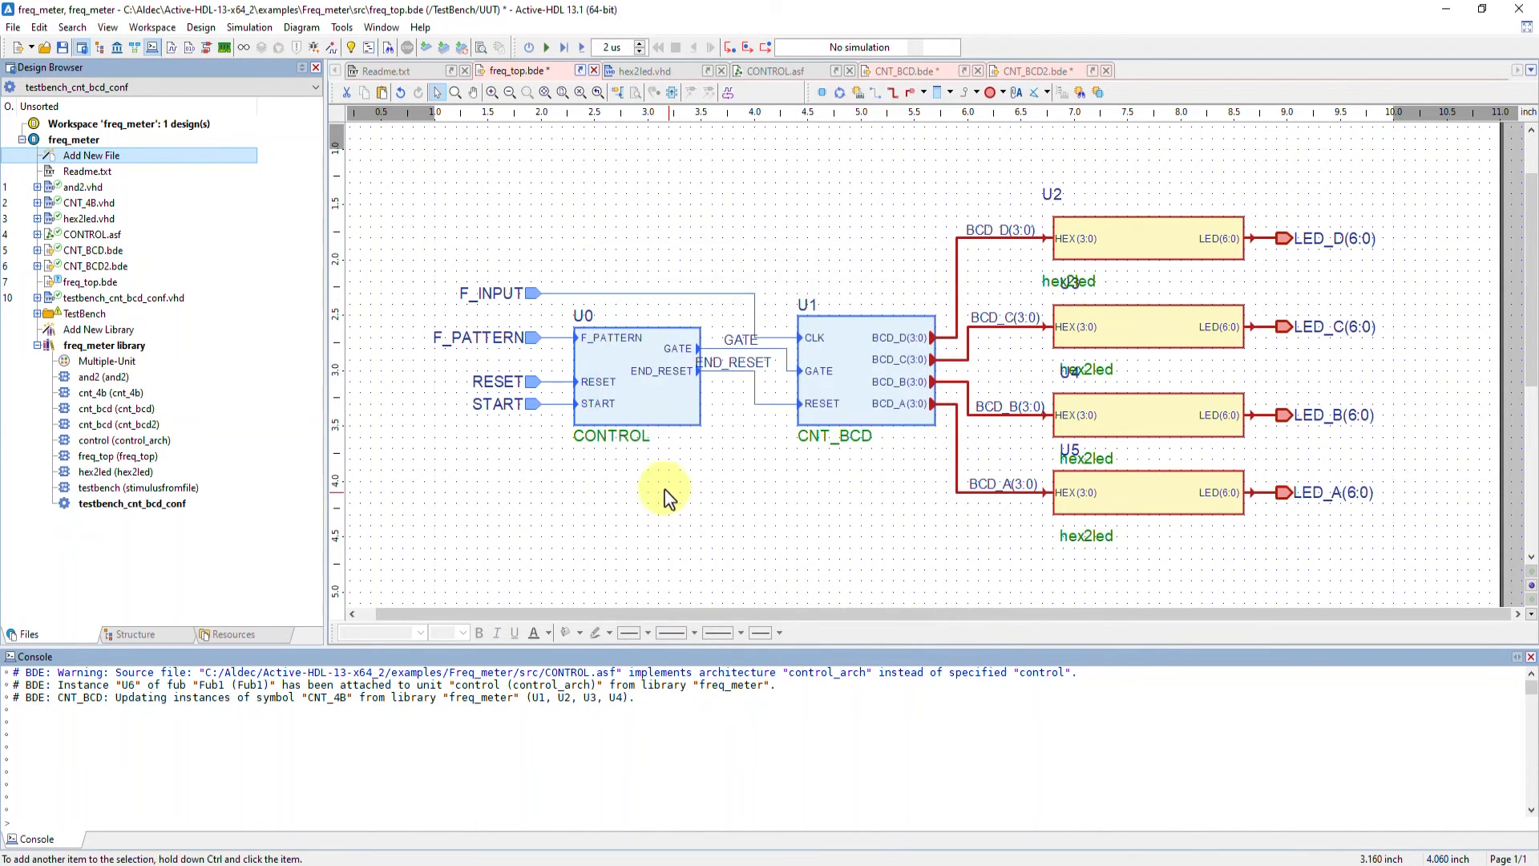
Generate HDL code from the freq_top diagram and open the generated freq_top.vhd to inspect it
left_click(618, 94)
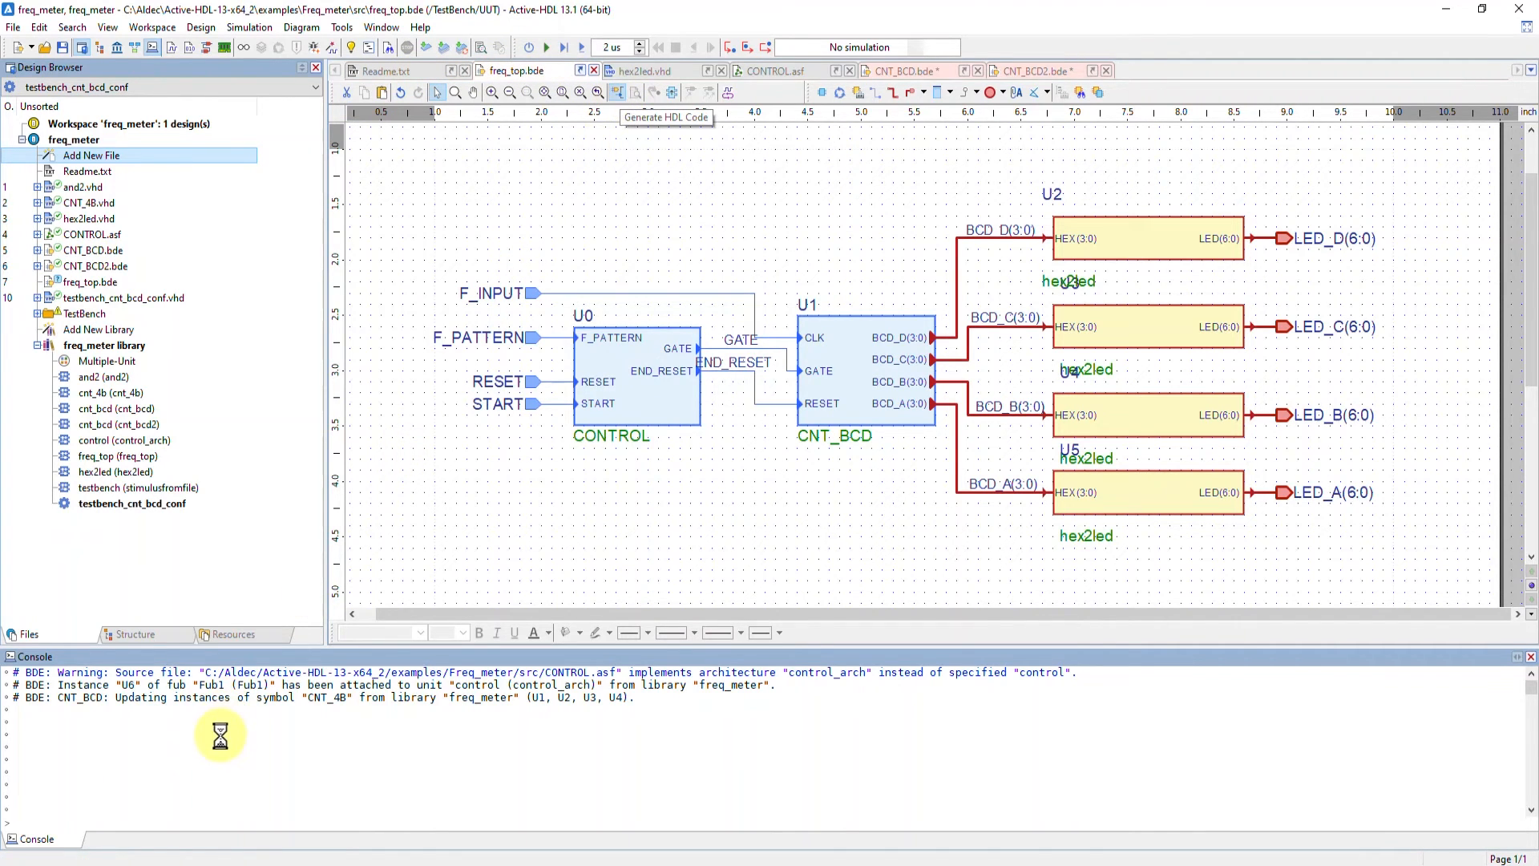
left_click_drag(162, 774, 13, 771)
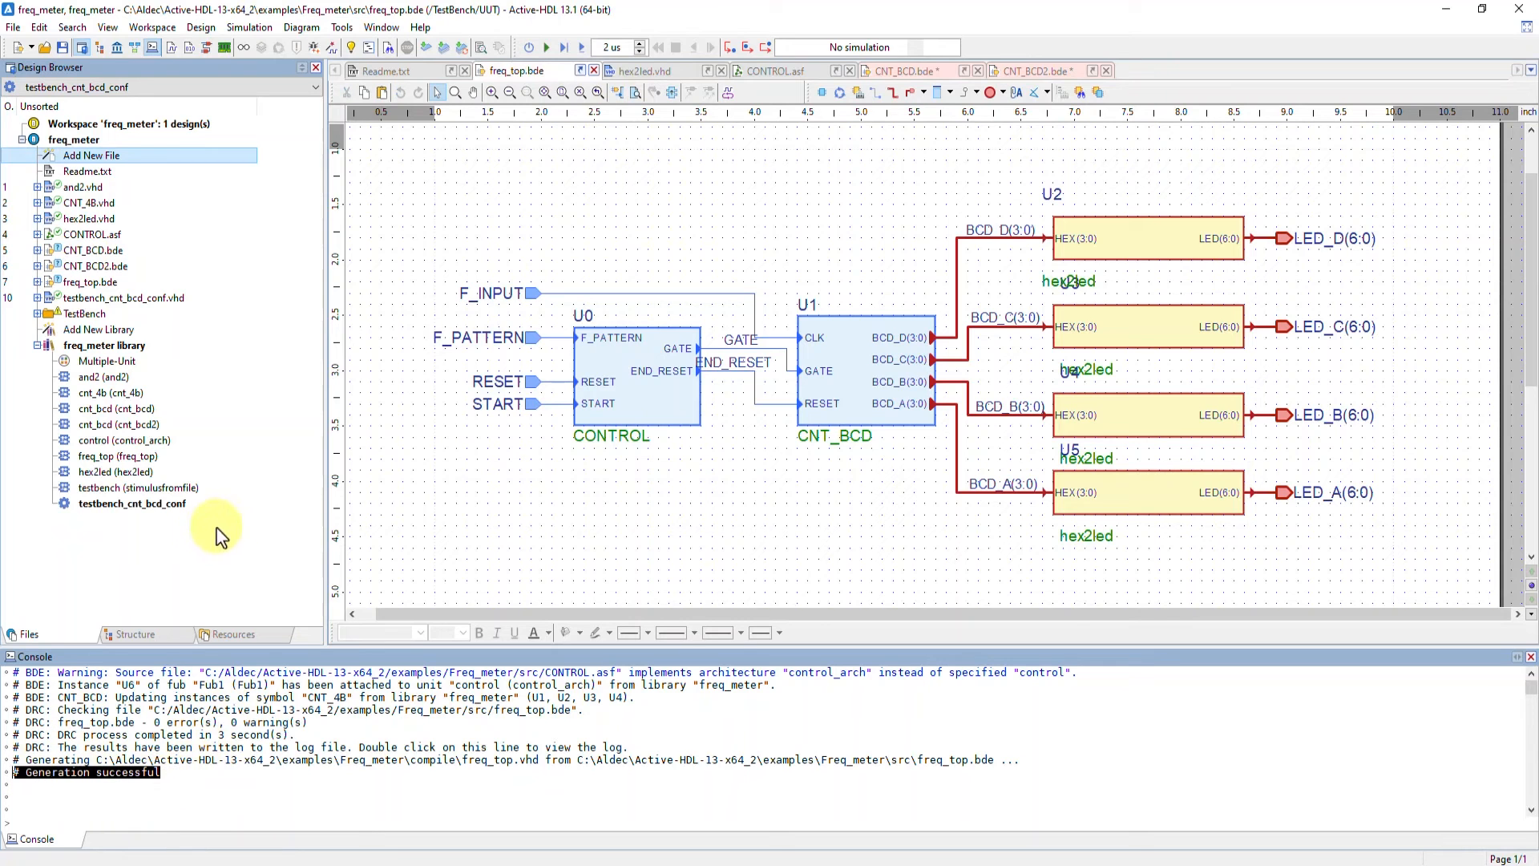
left_click(37, 281)
left_click(88, 298)
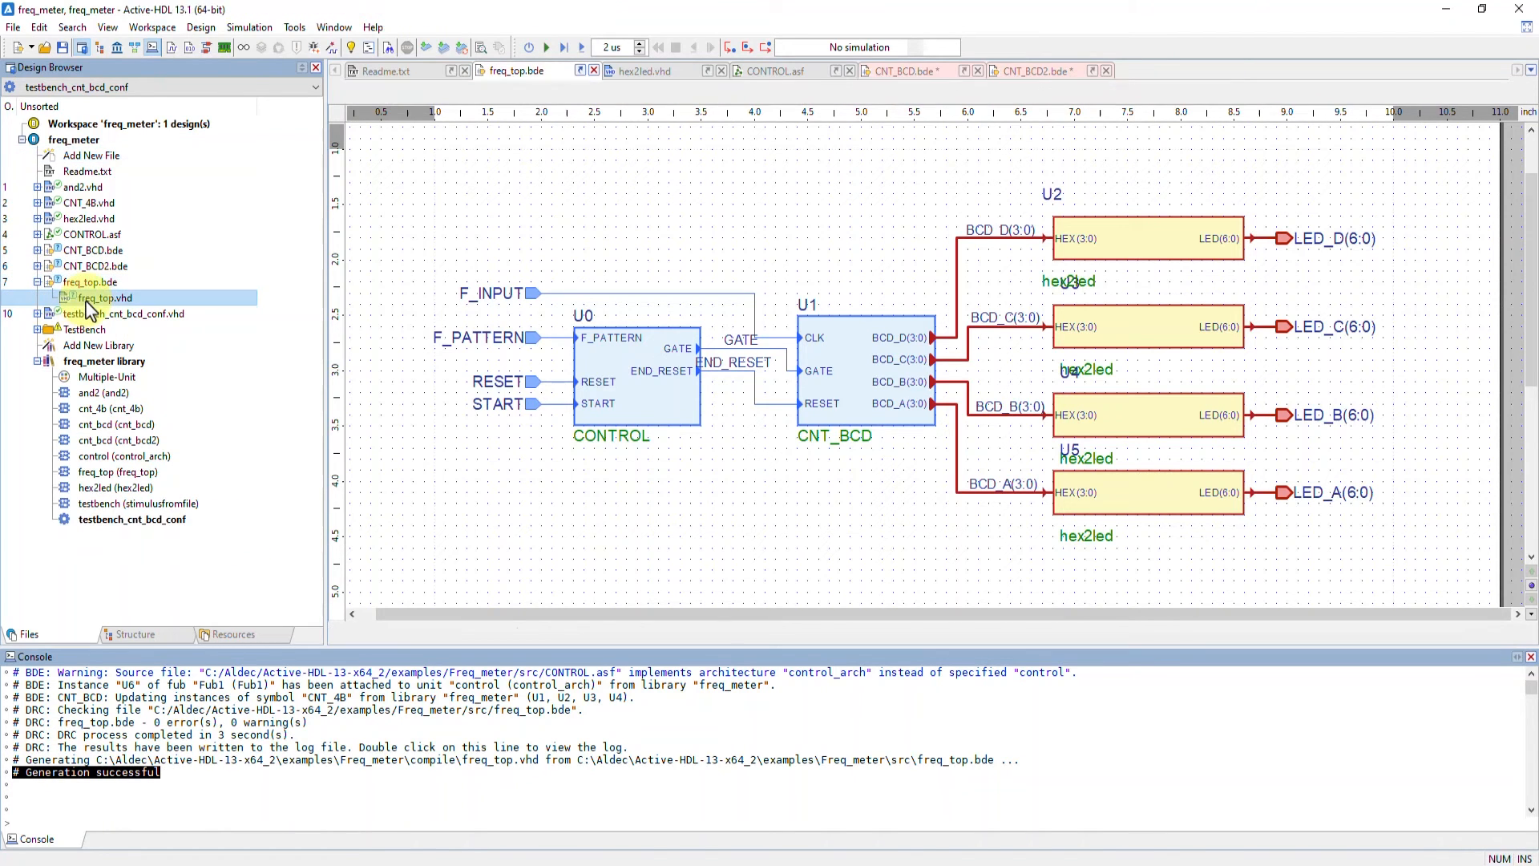
double_click(88, 300)
scroll(664, 325, "down", 20)
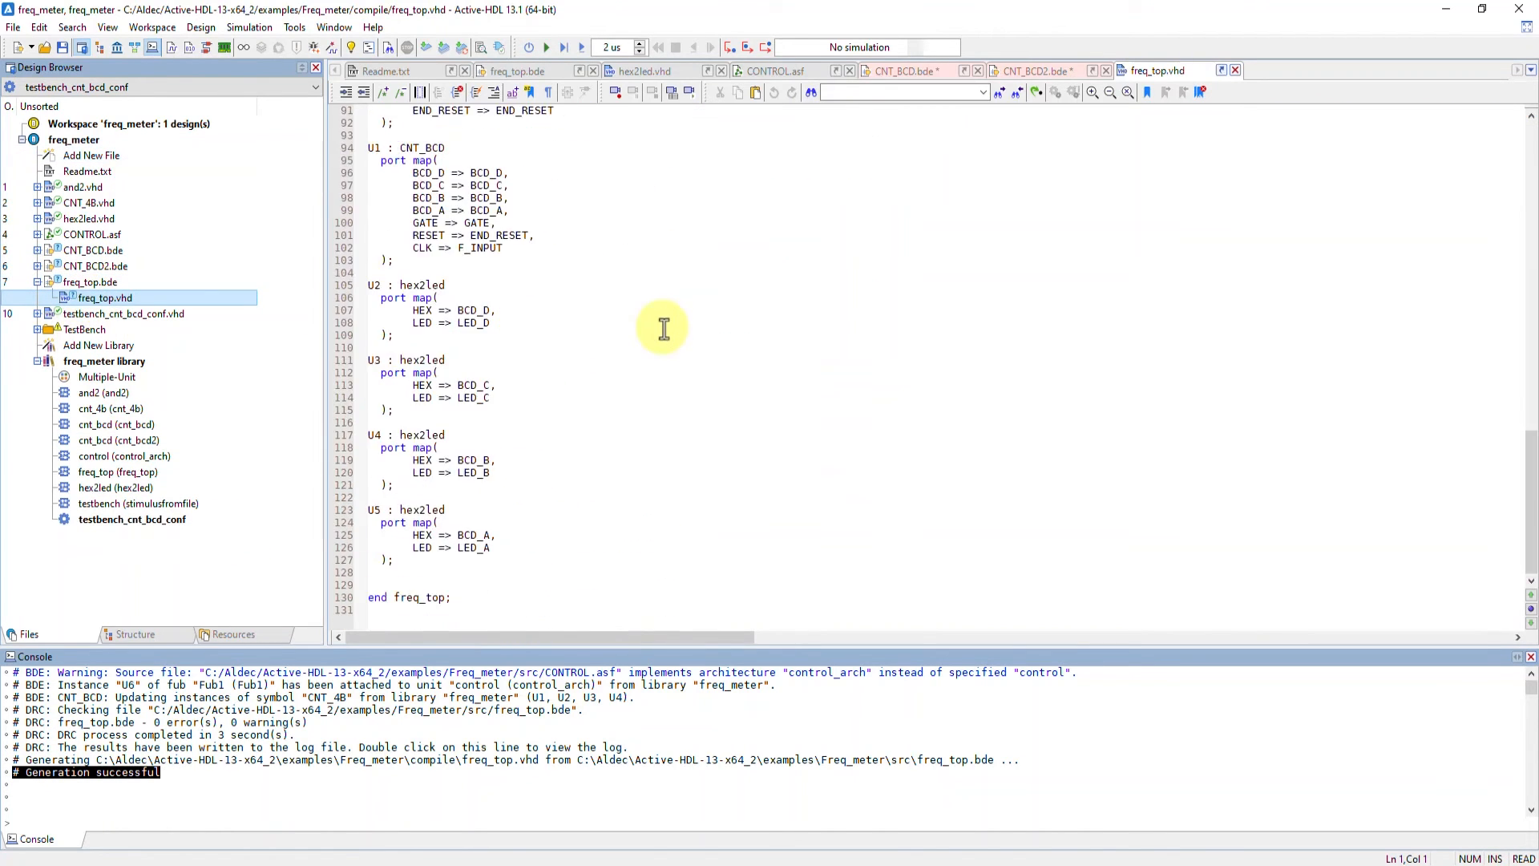
scroll(664, 328, "up", 20)
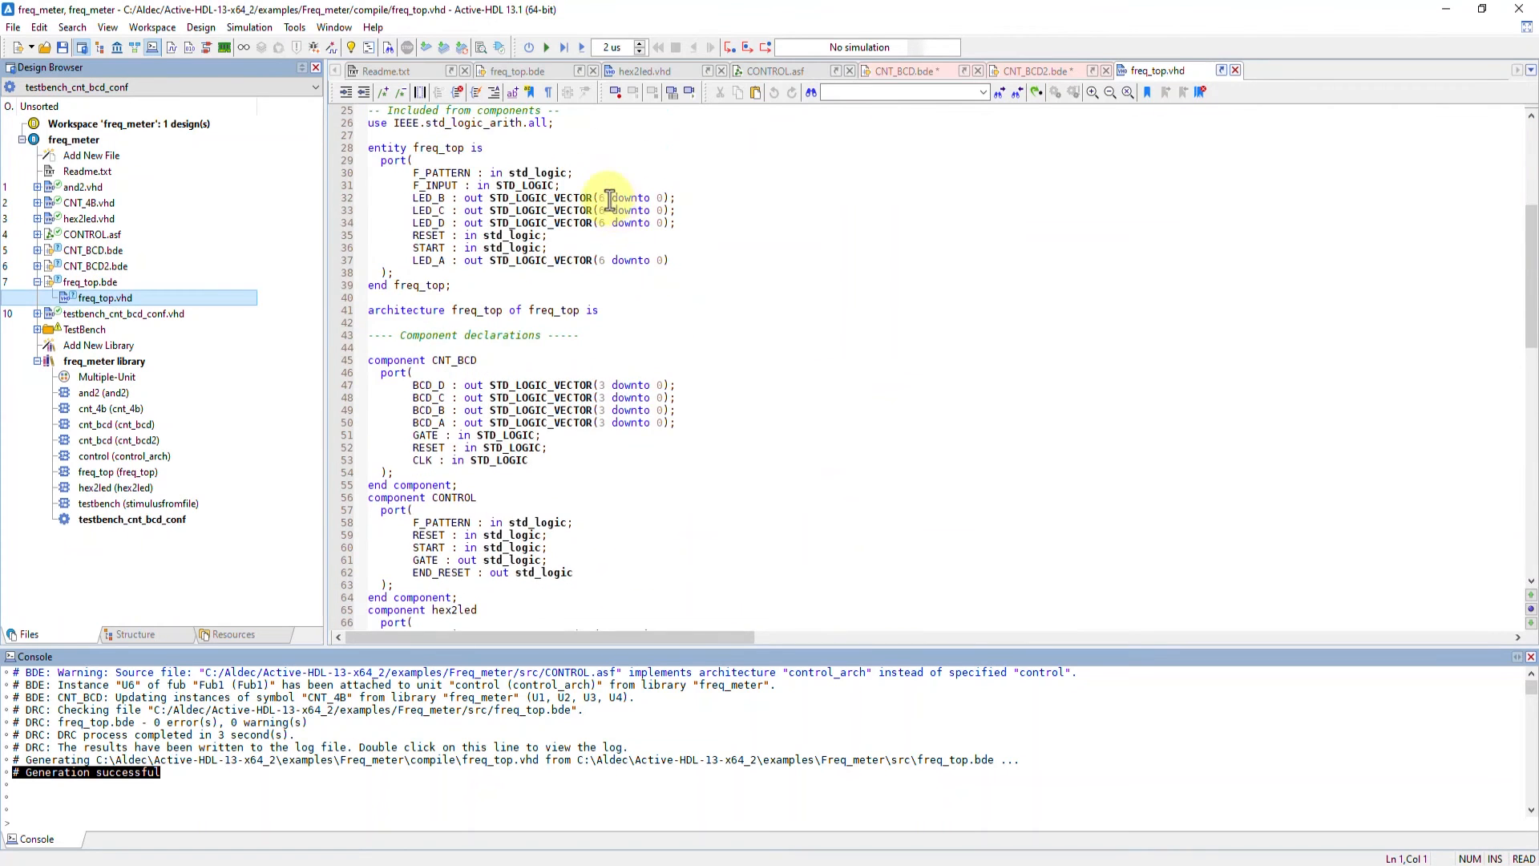
Compile all design files from the freq_top diagram
left_click(517, 71)
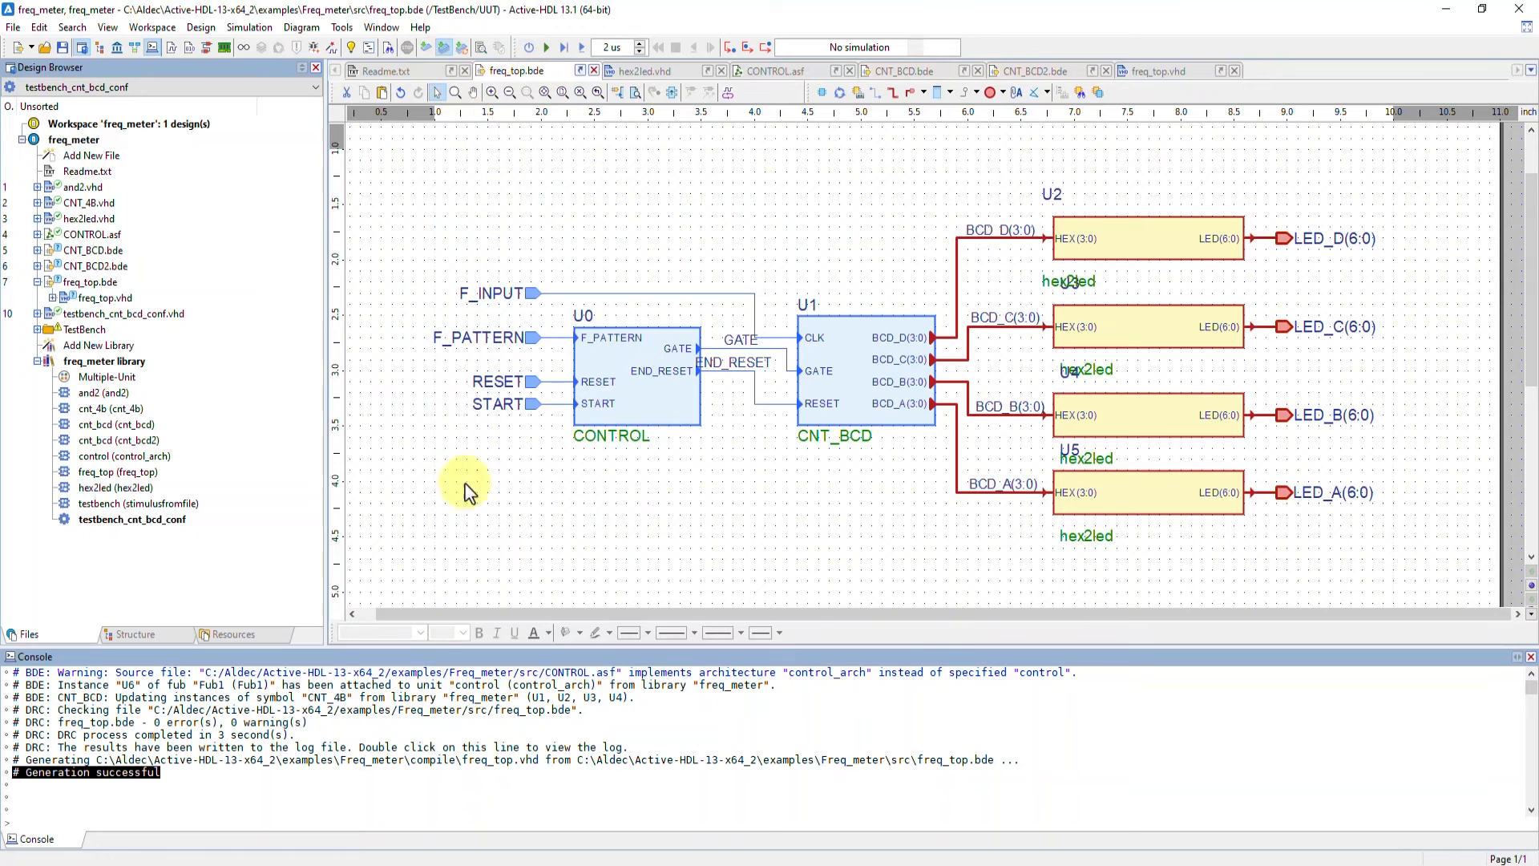
key("F11")
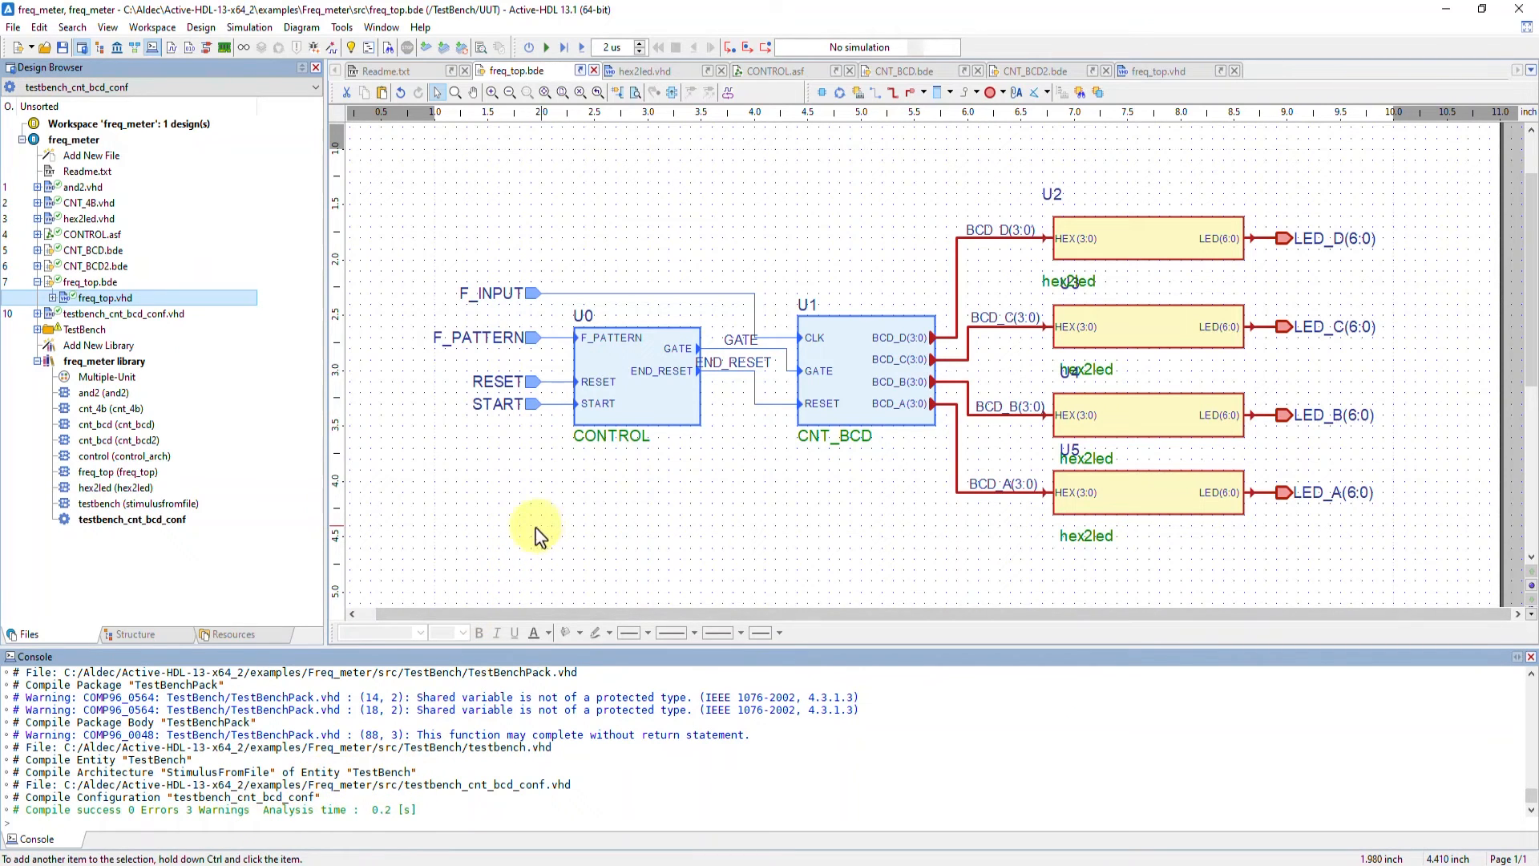
double_click(92, 155)
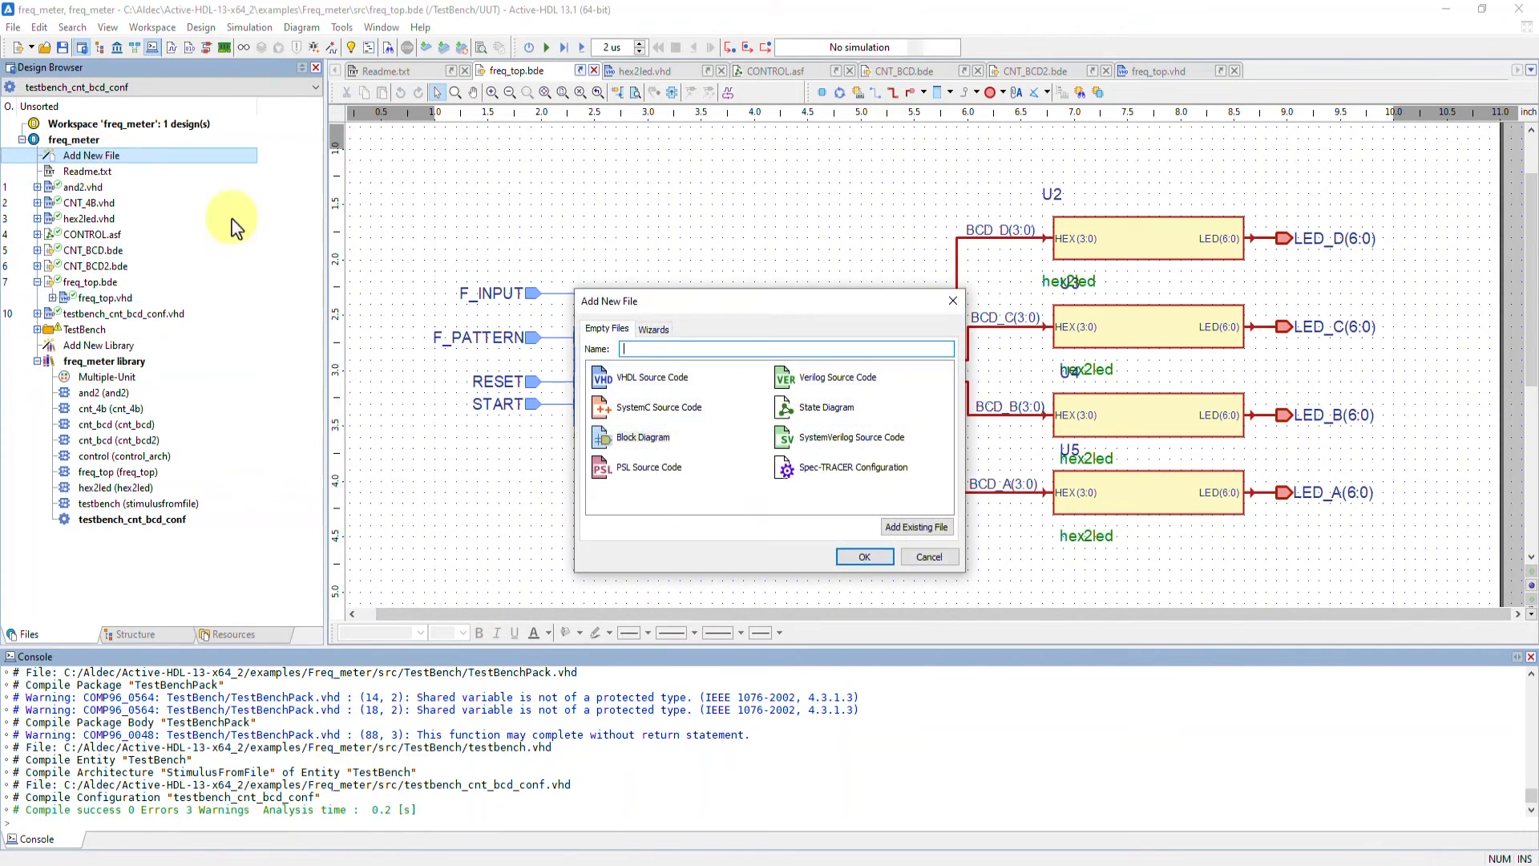
left_click(953, 300)
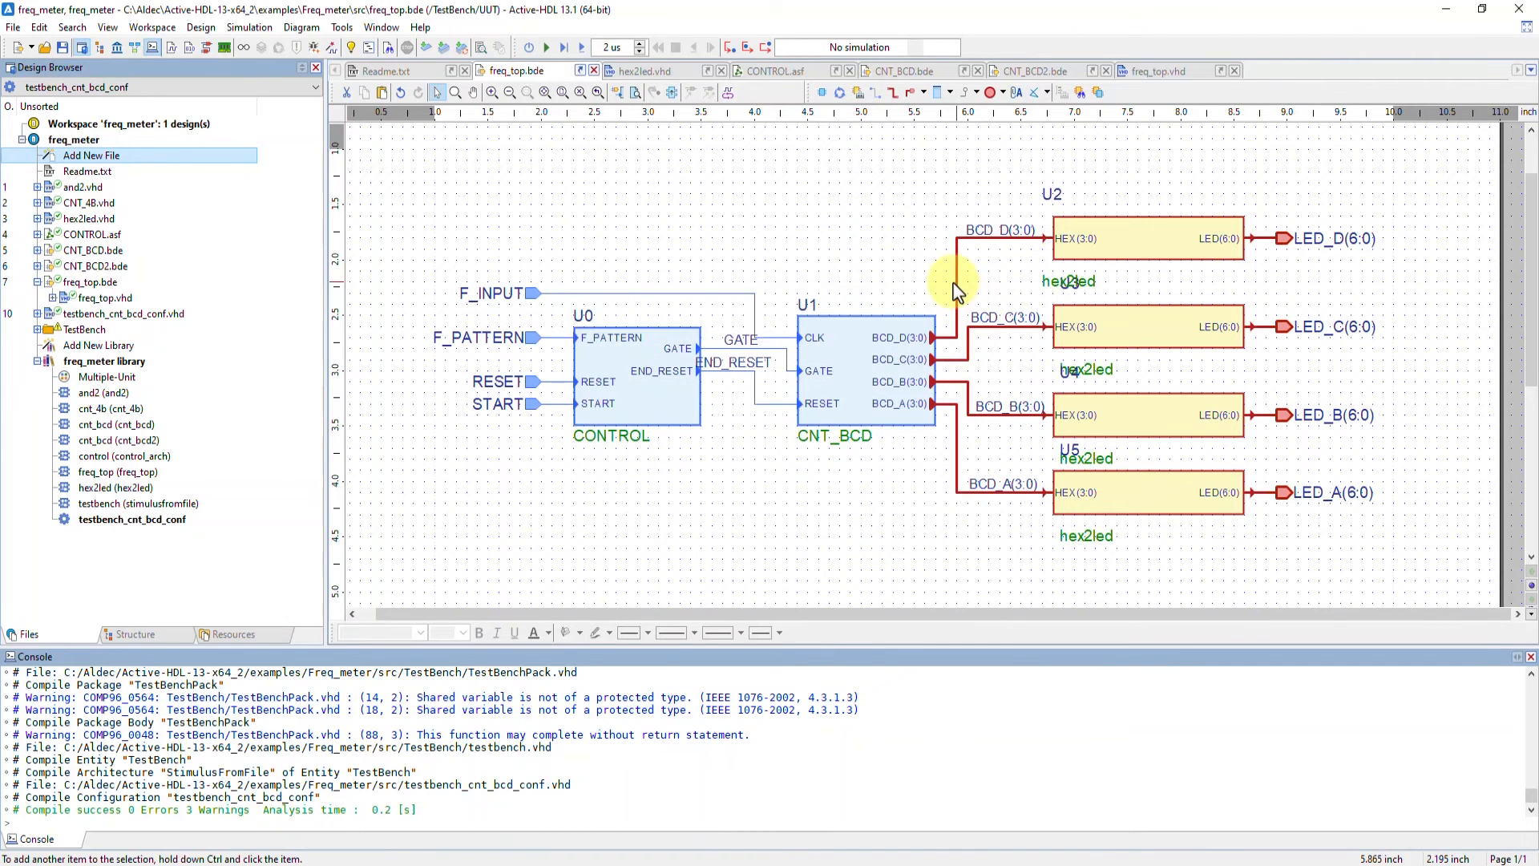
Open testbench_cnt_bcd_conf.vhd and initialize simulation with testbench_cnt_bcd_conf as the top-level unit
double_click(178, 318)
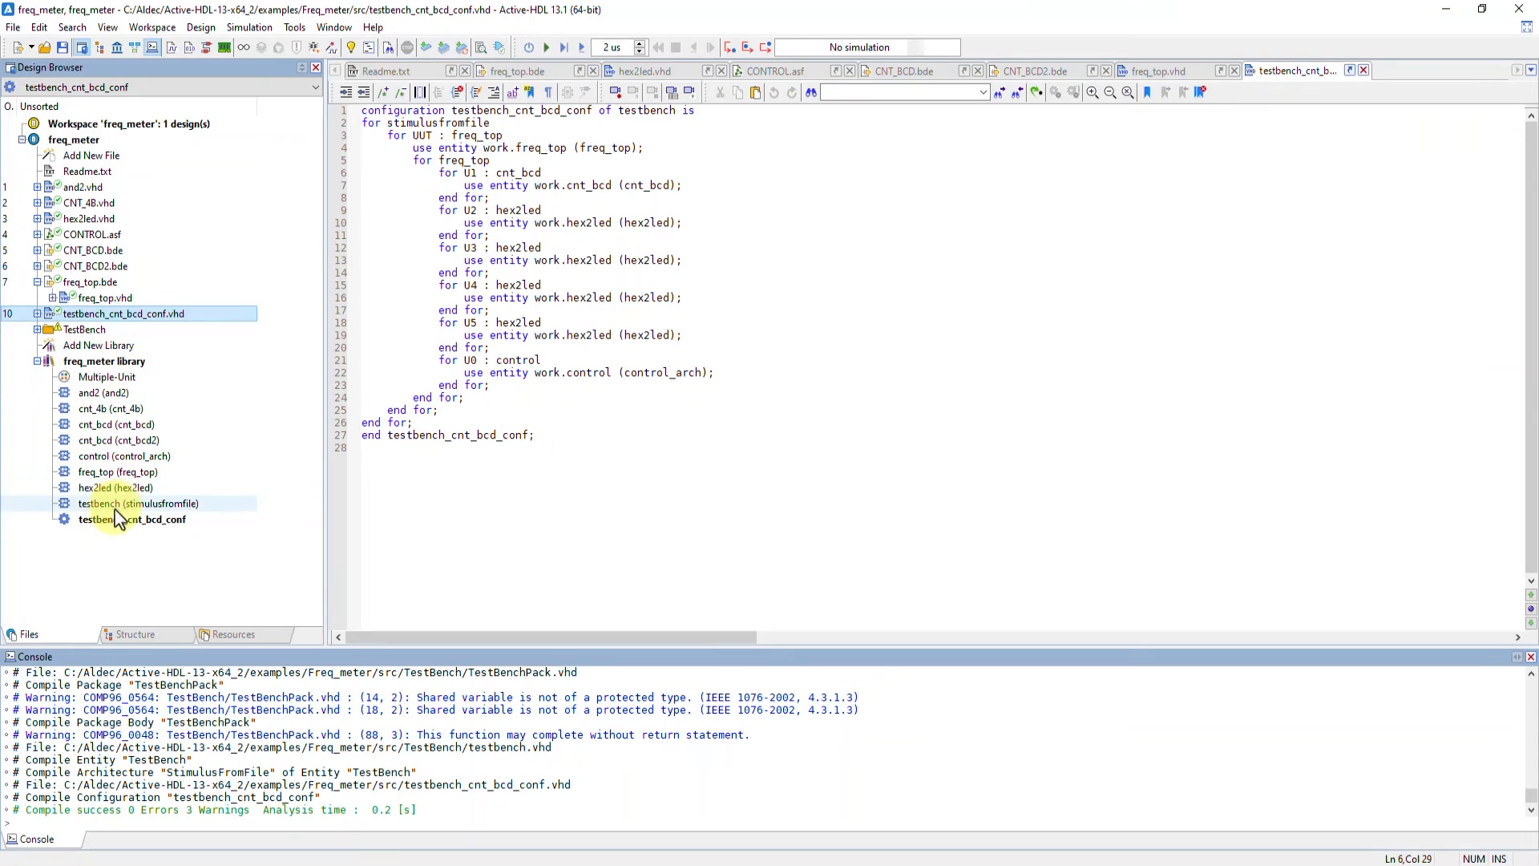
right_click(119, 521)
left_click(148, 570)
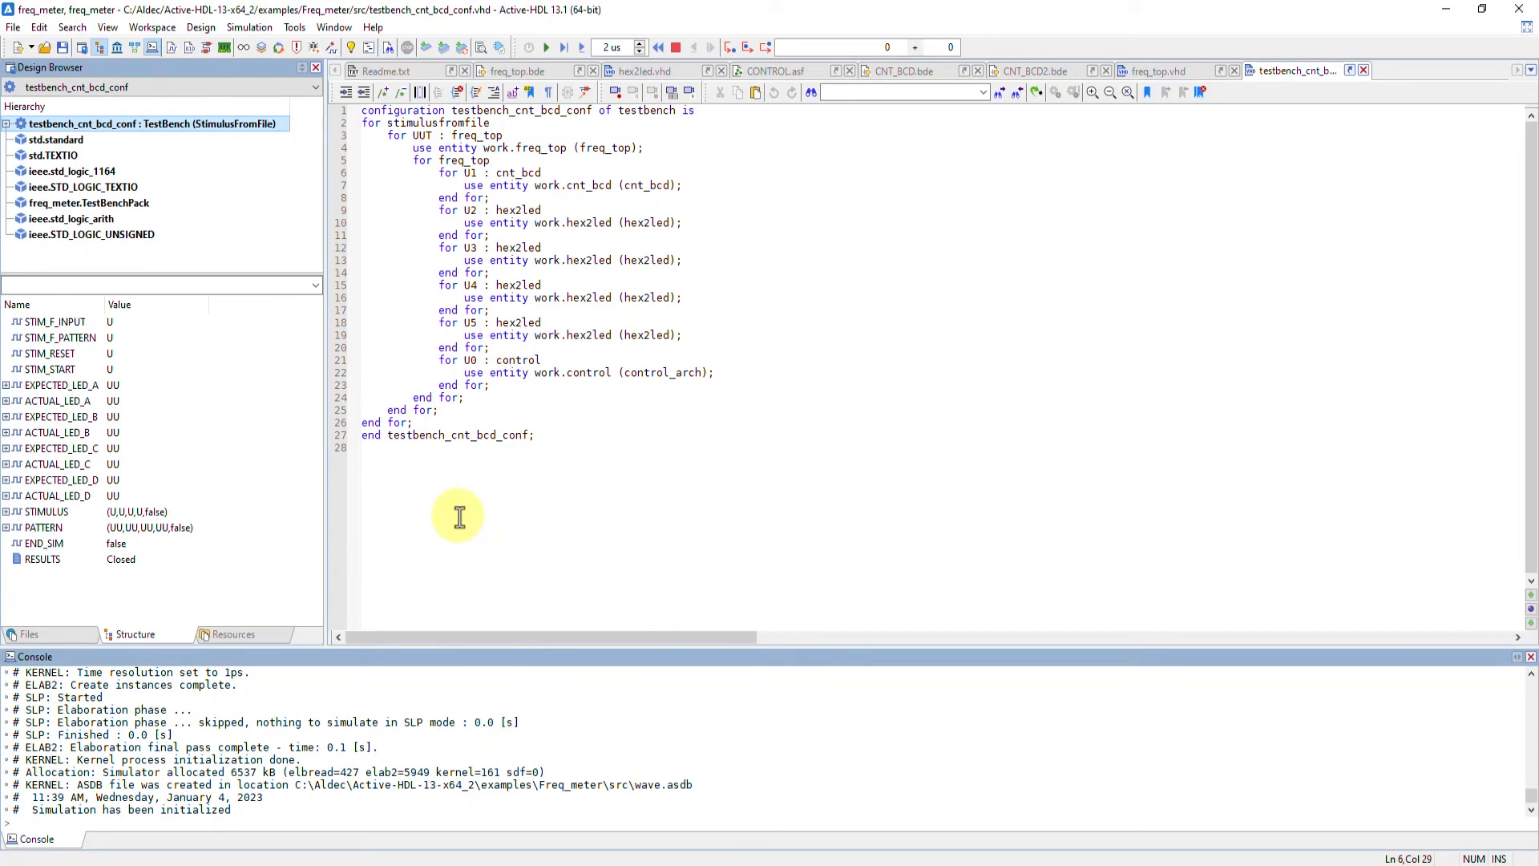
Open a new waveform window and add all testbench signals to it, fitting the freq_top diagram in view
left_click(533, 74)
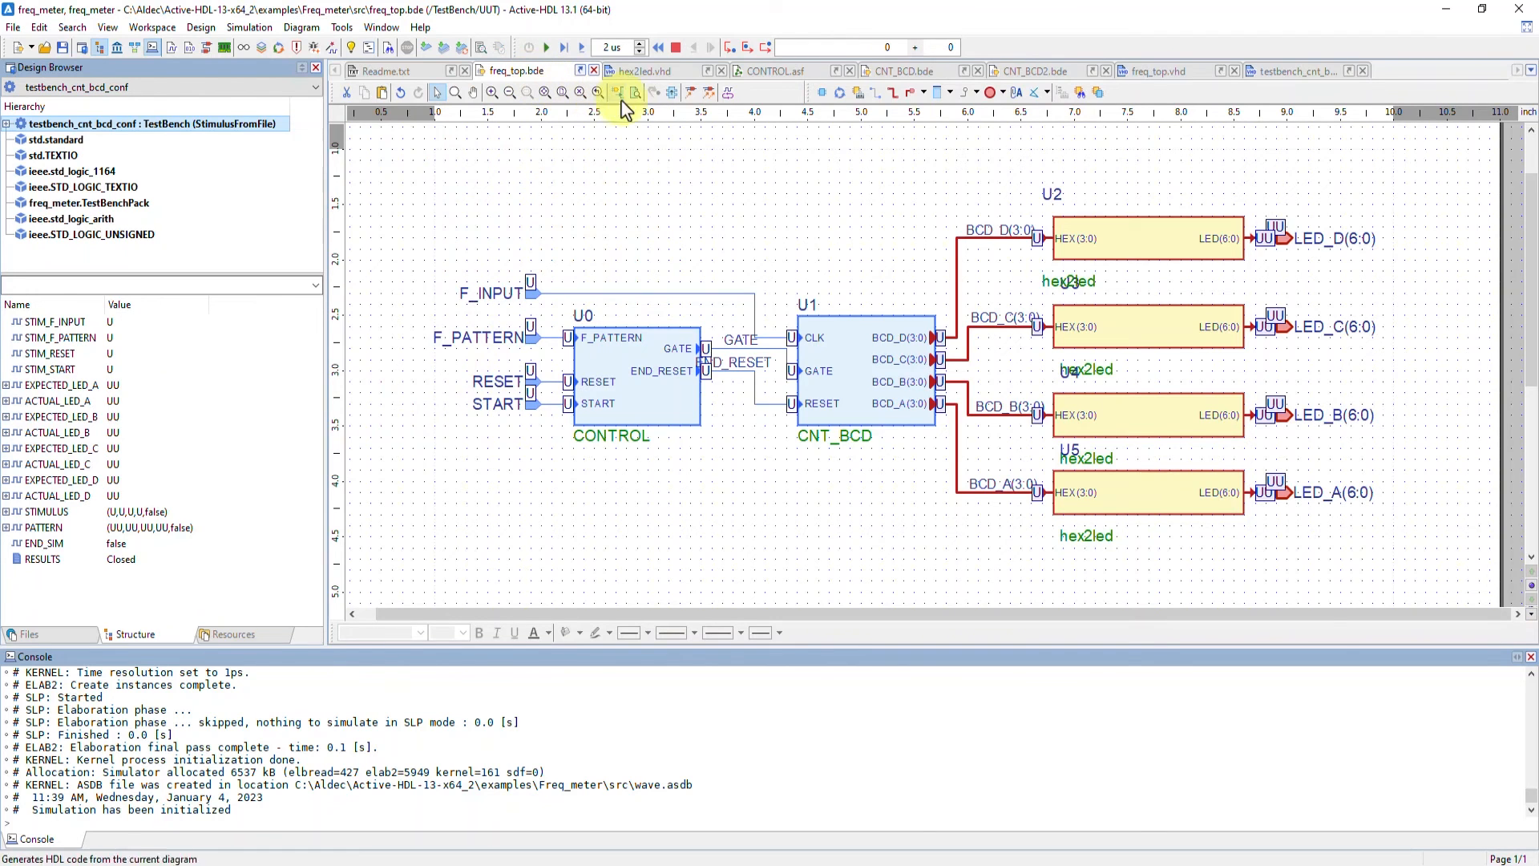
left_click(727, 94)
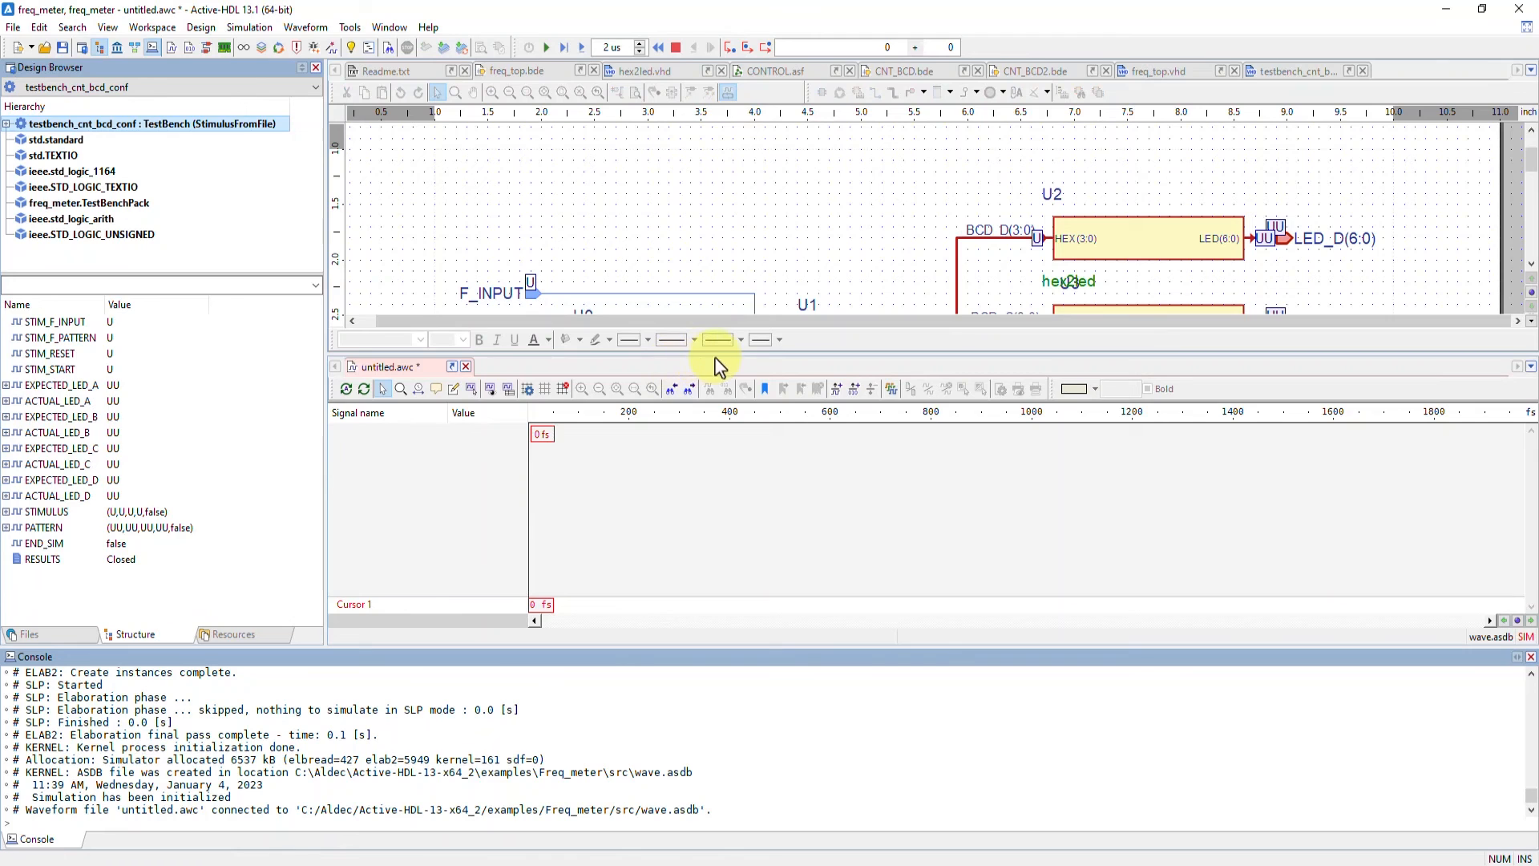
mouse_move(749, 356)
left_mouse_down()
mouse_move(749, 343)
mouse_move(749, 381)
left_mouse_up()
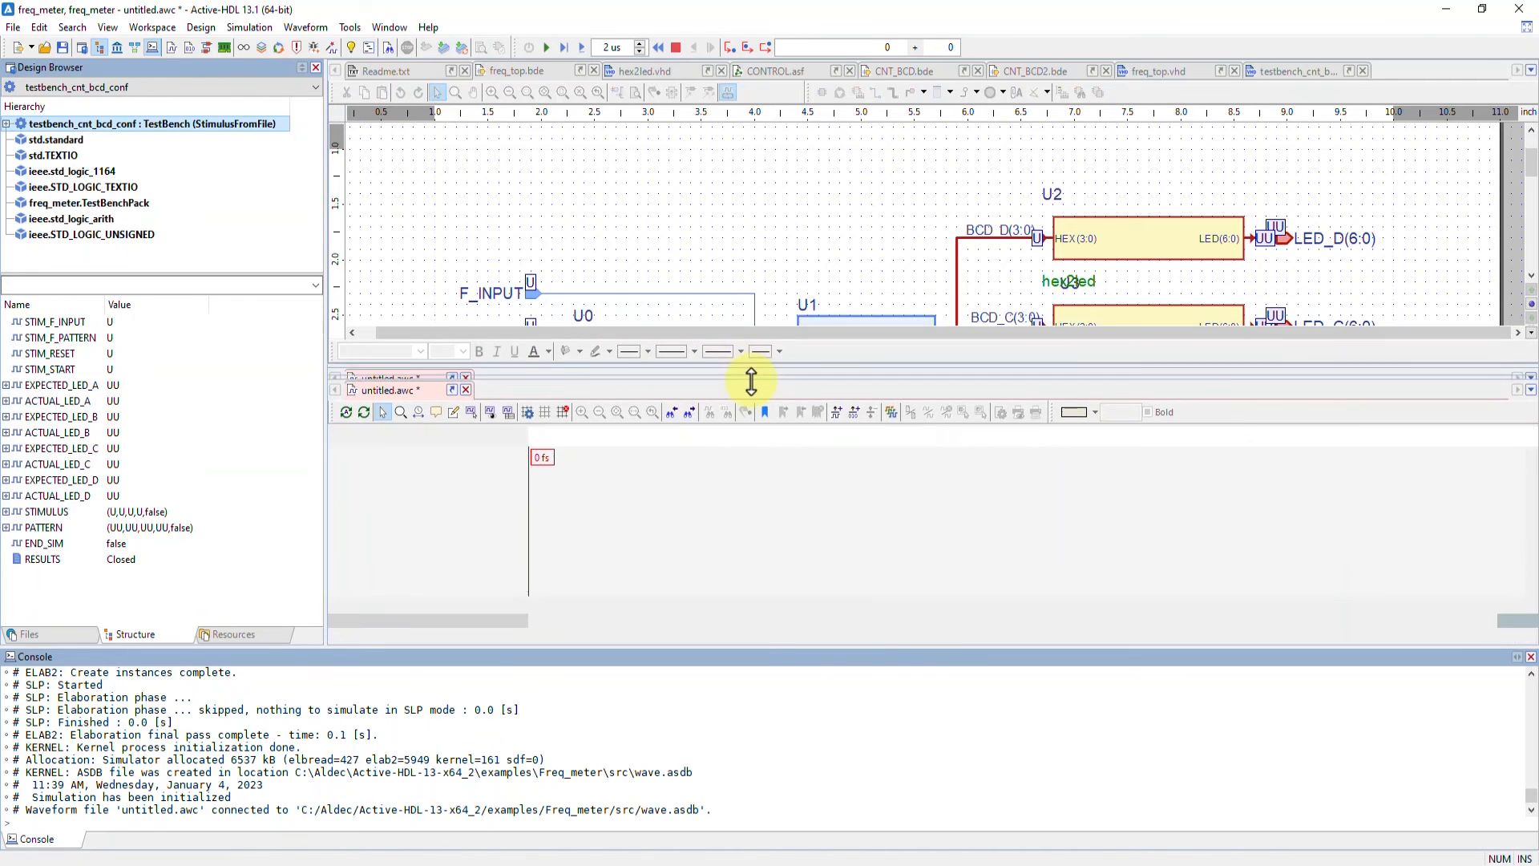
left_click(503, 166)
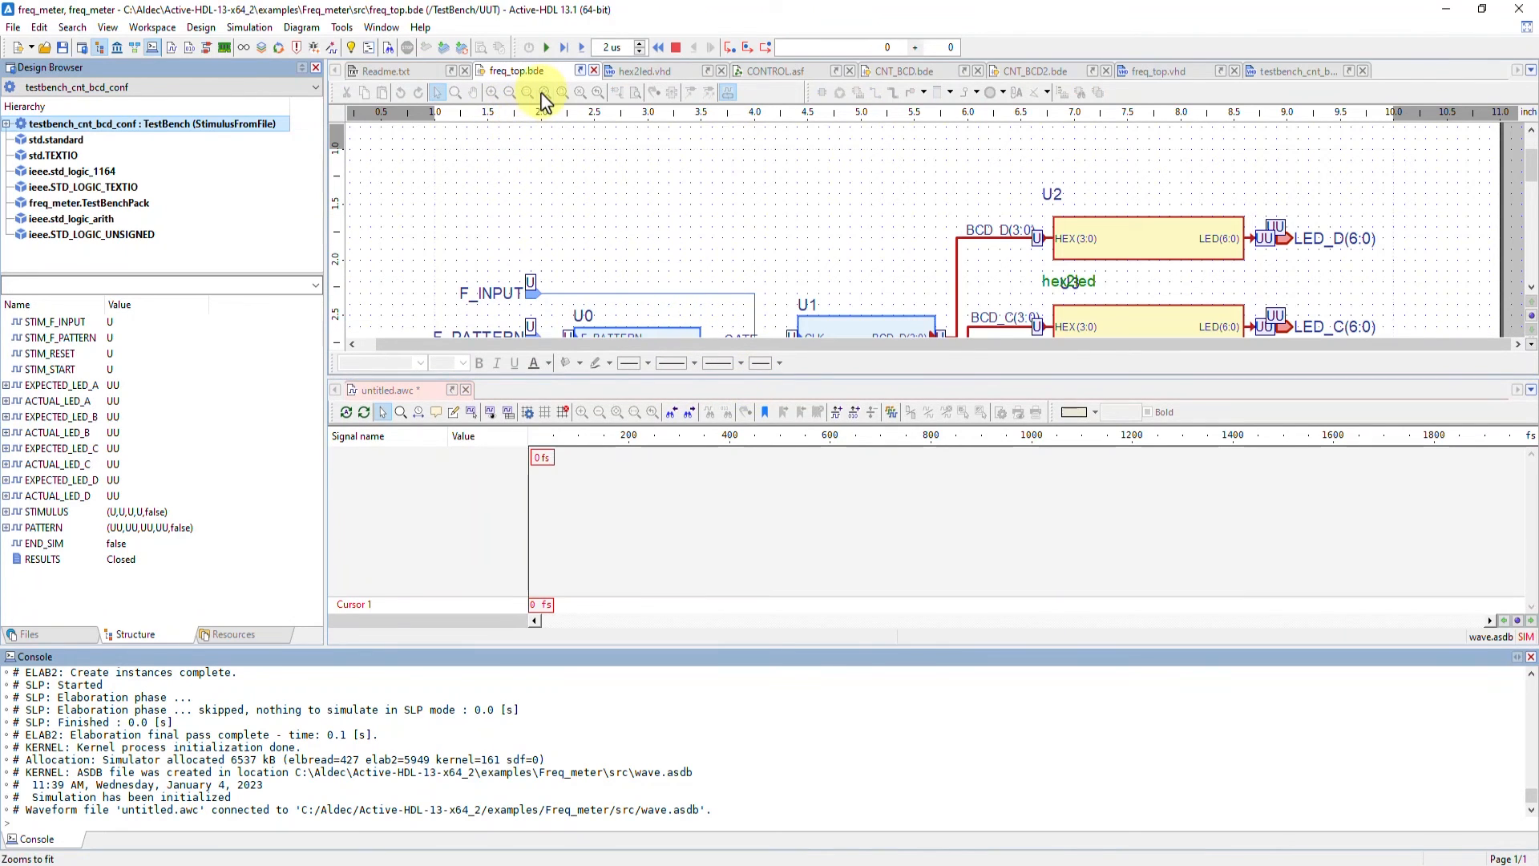
left_click(543, 100)
mouse_move(35, 123)
left_mouse_down()
mouse_move(251, 216)
mouse_move(413, 501)
left_mouse_up()
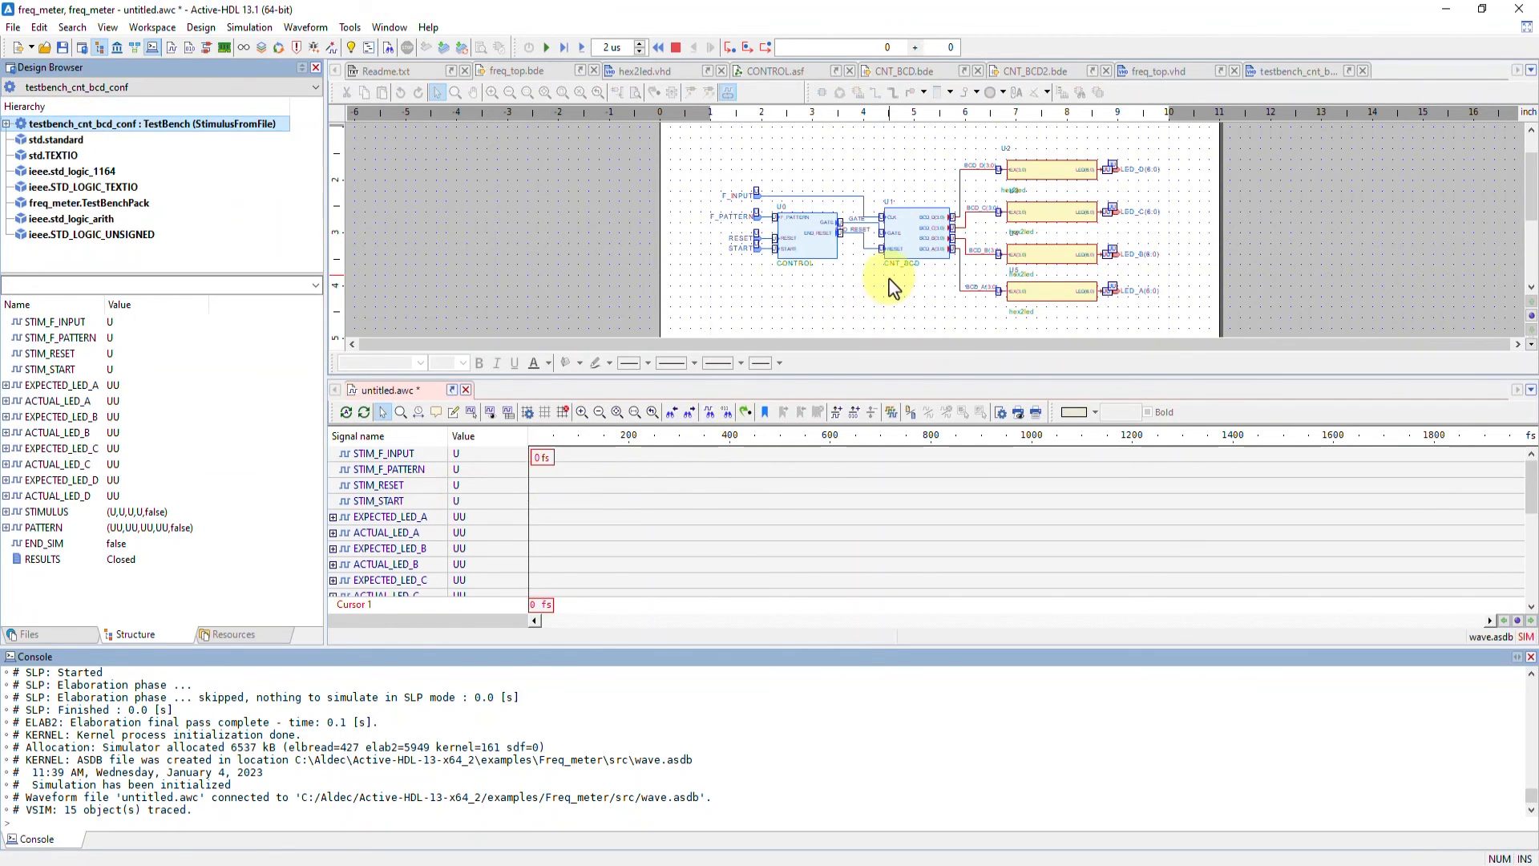
scroll(892, 284, "up", 1)
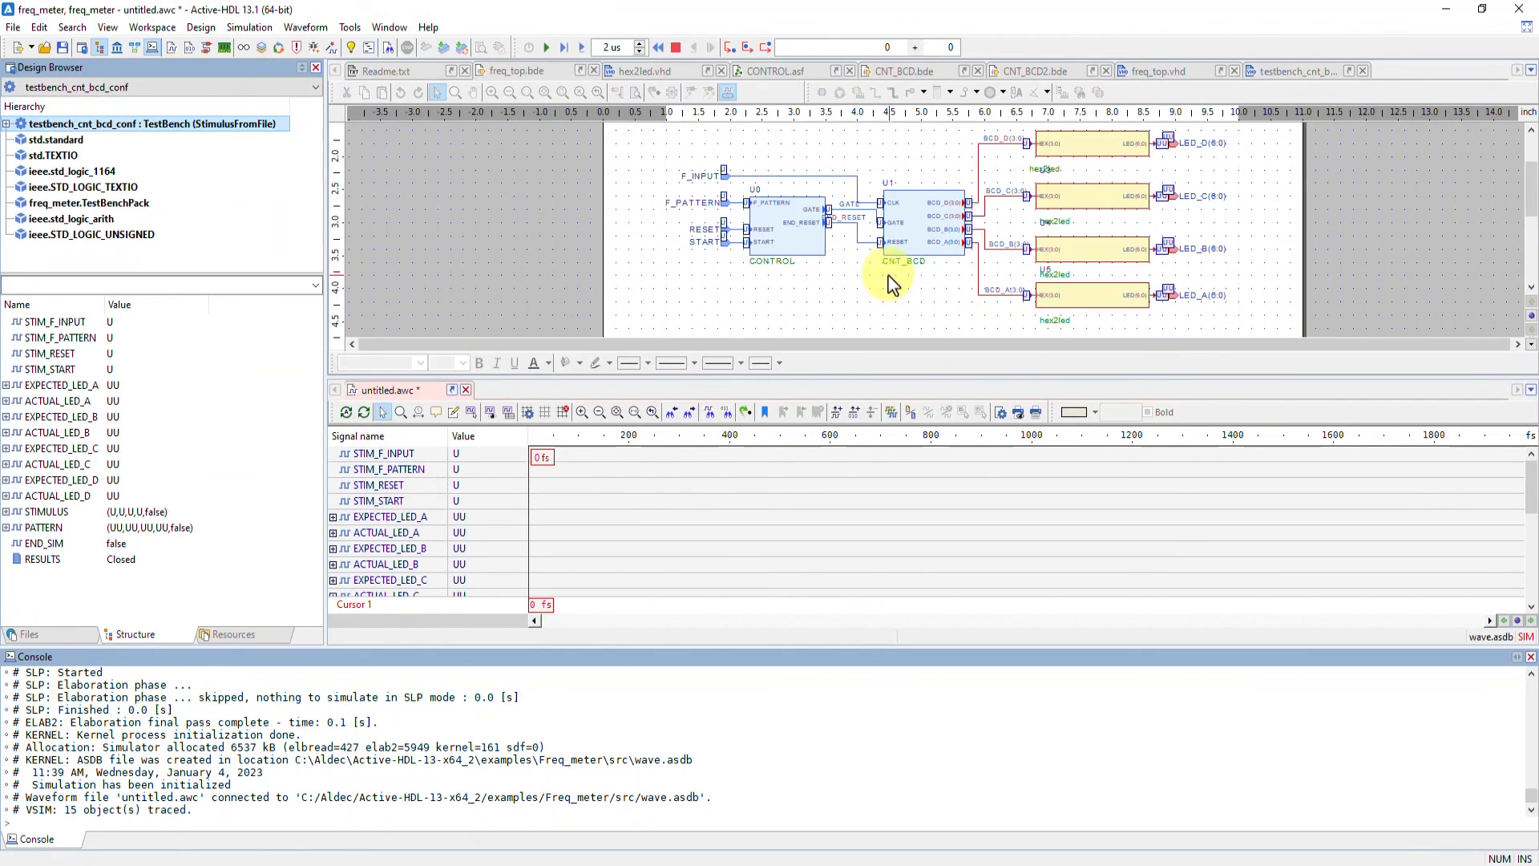
Run the simulation repeatedly in 2 us increments up to 22 us
left_click(584, 50)
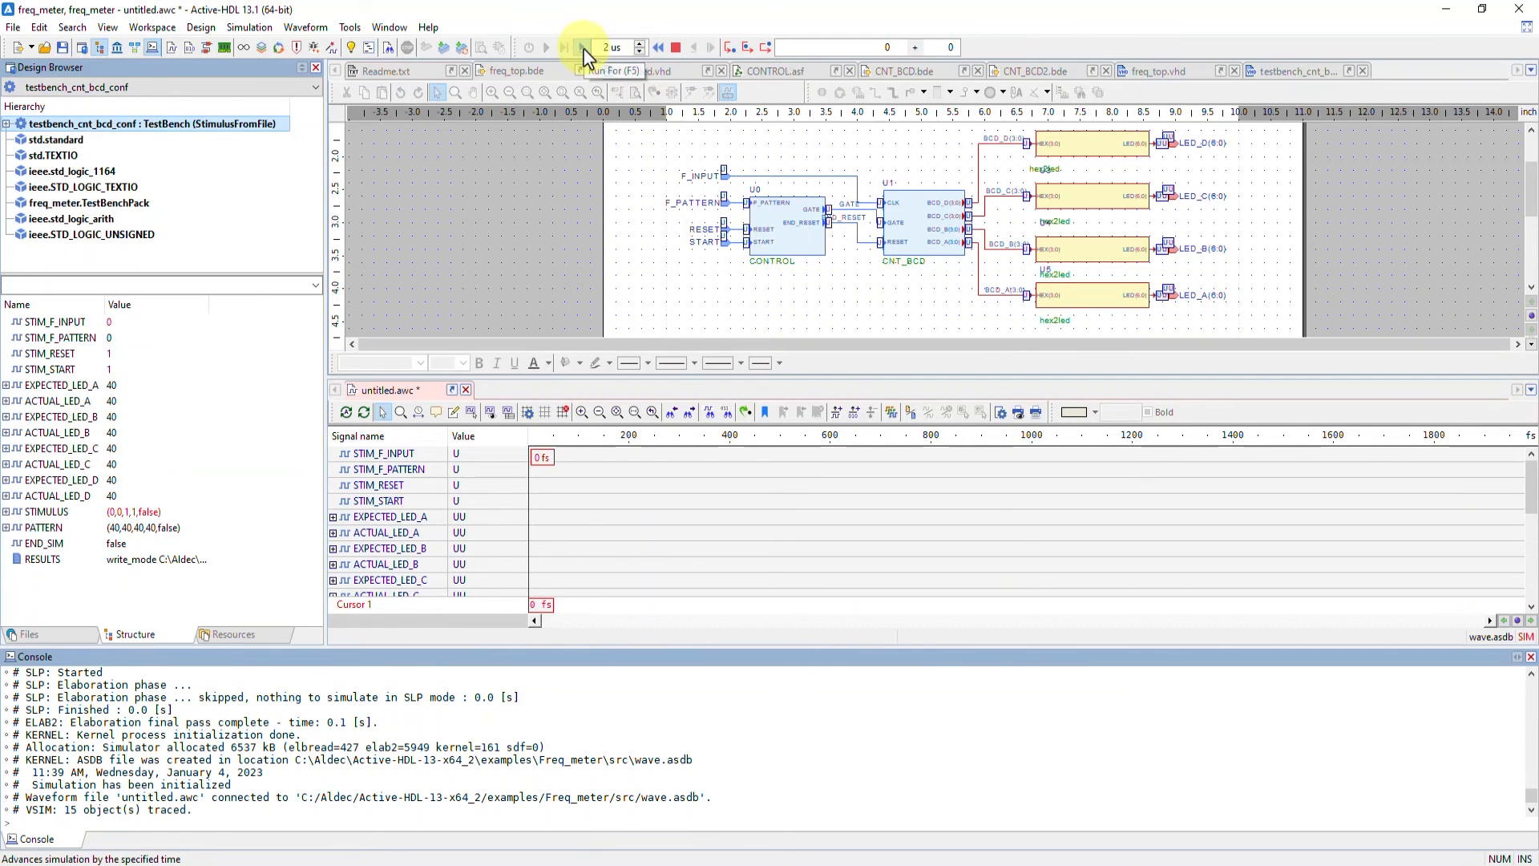
left_click(584, 49)
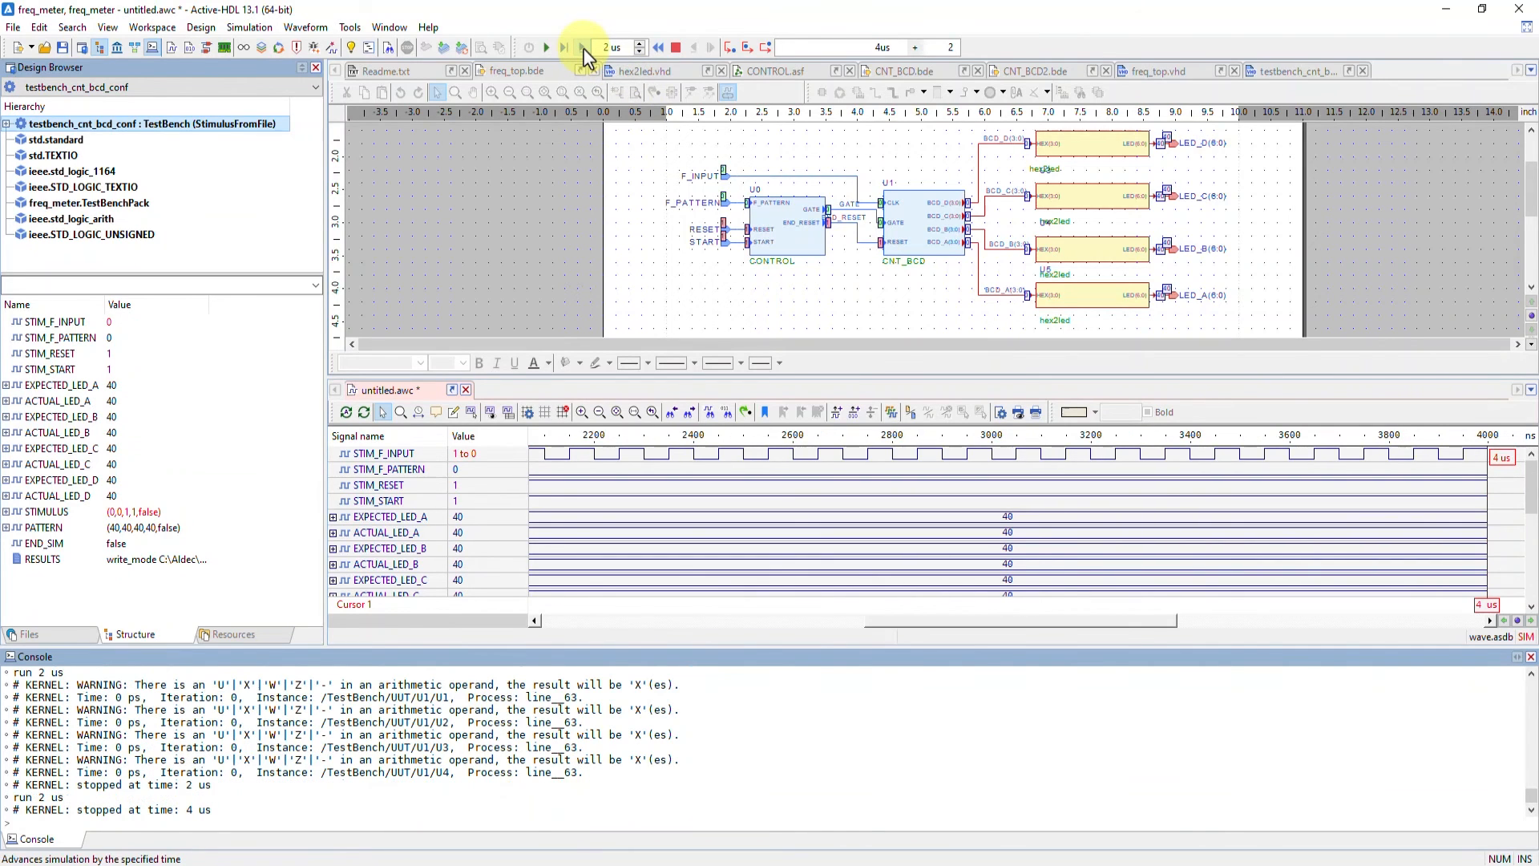
left_click(584, 51)
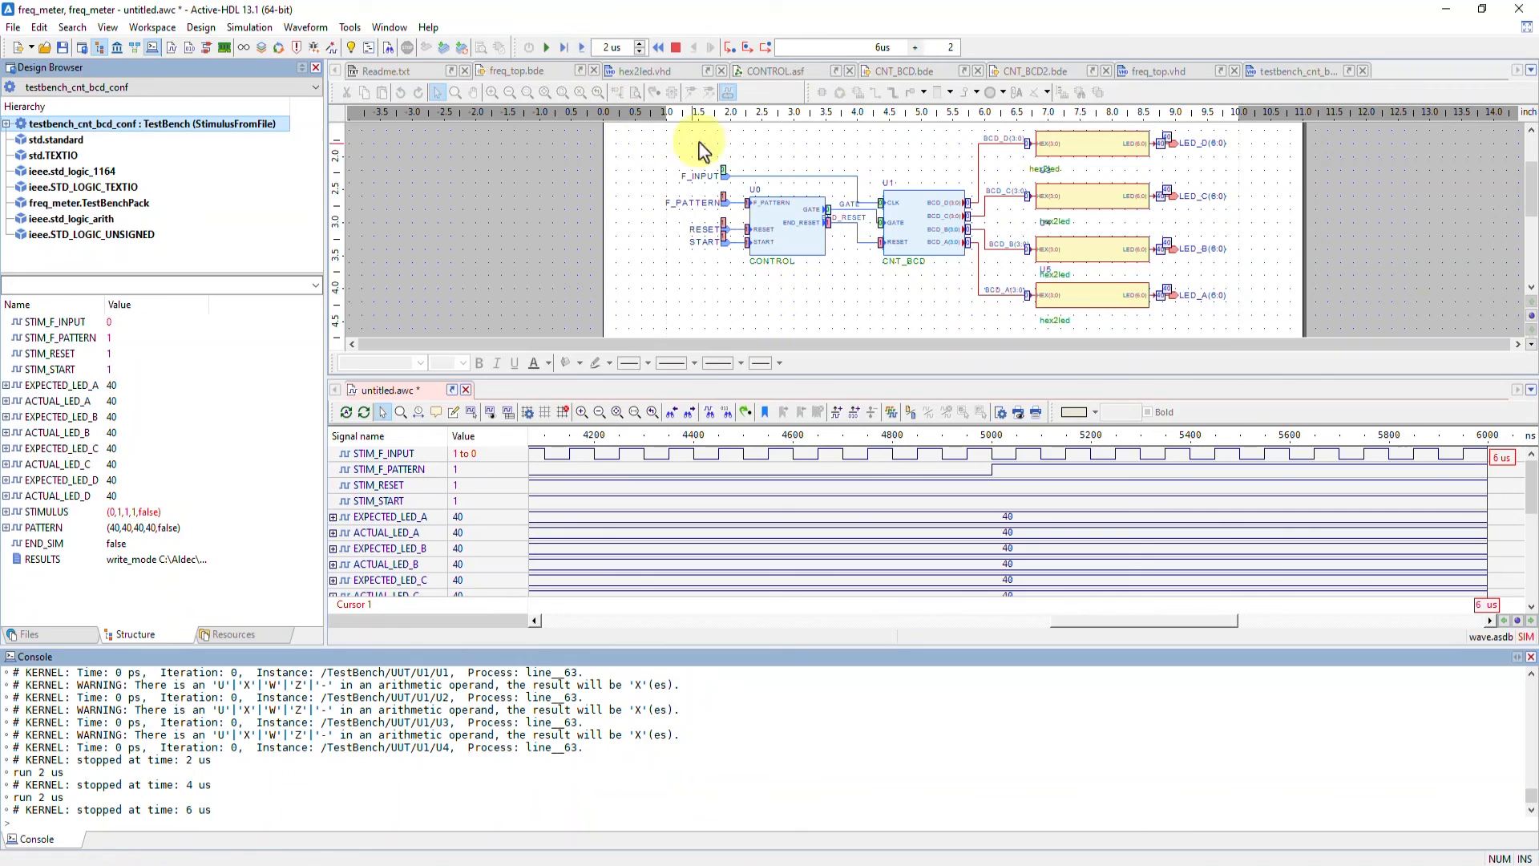
left_click(582, 50)
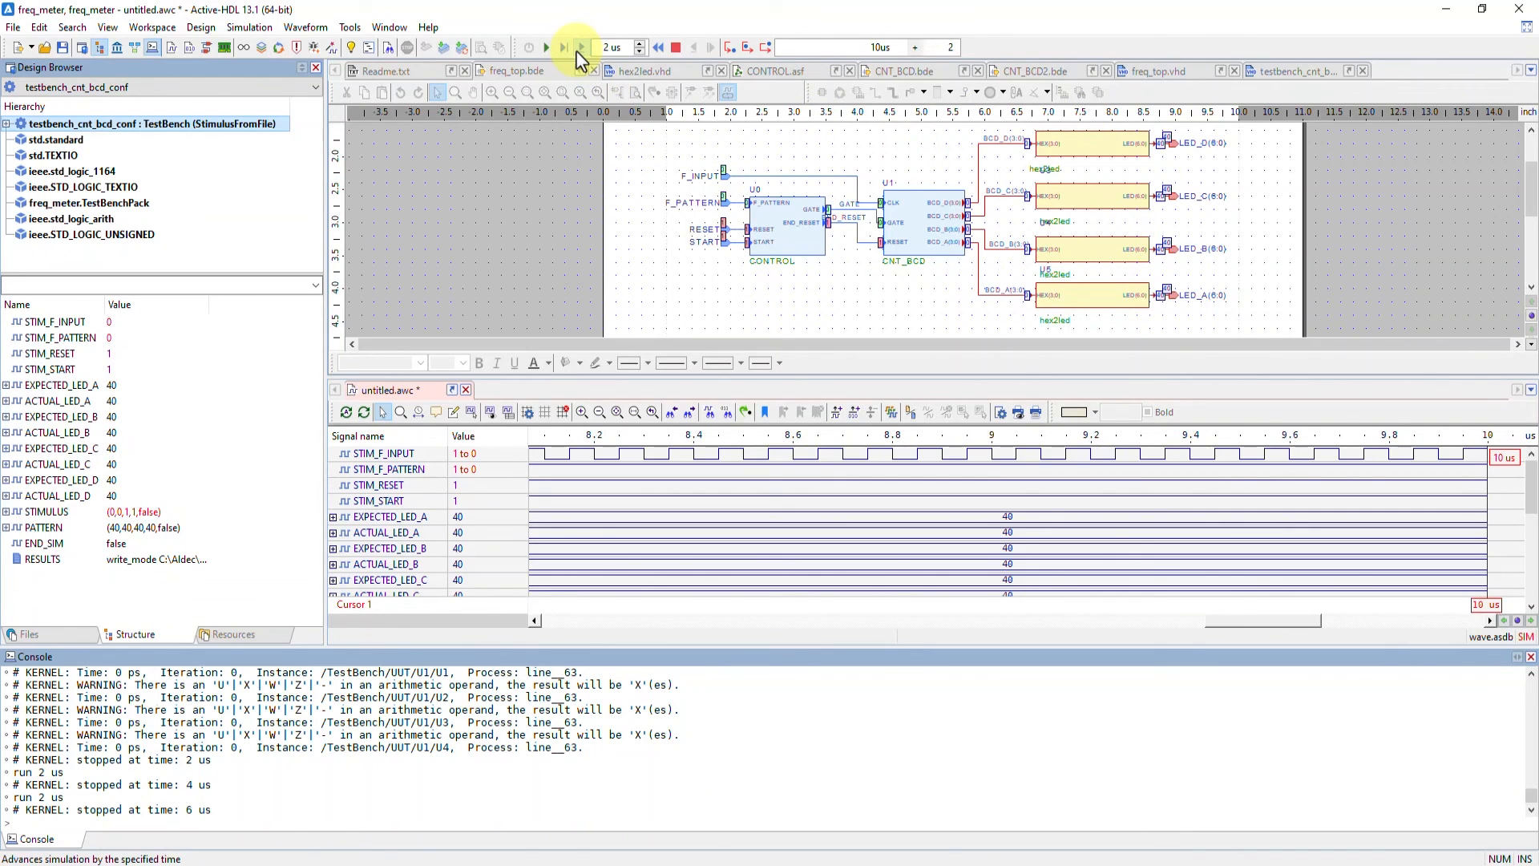
left_click(582, 50)
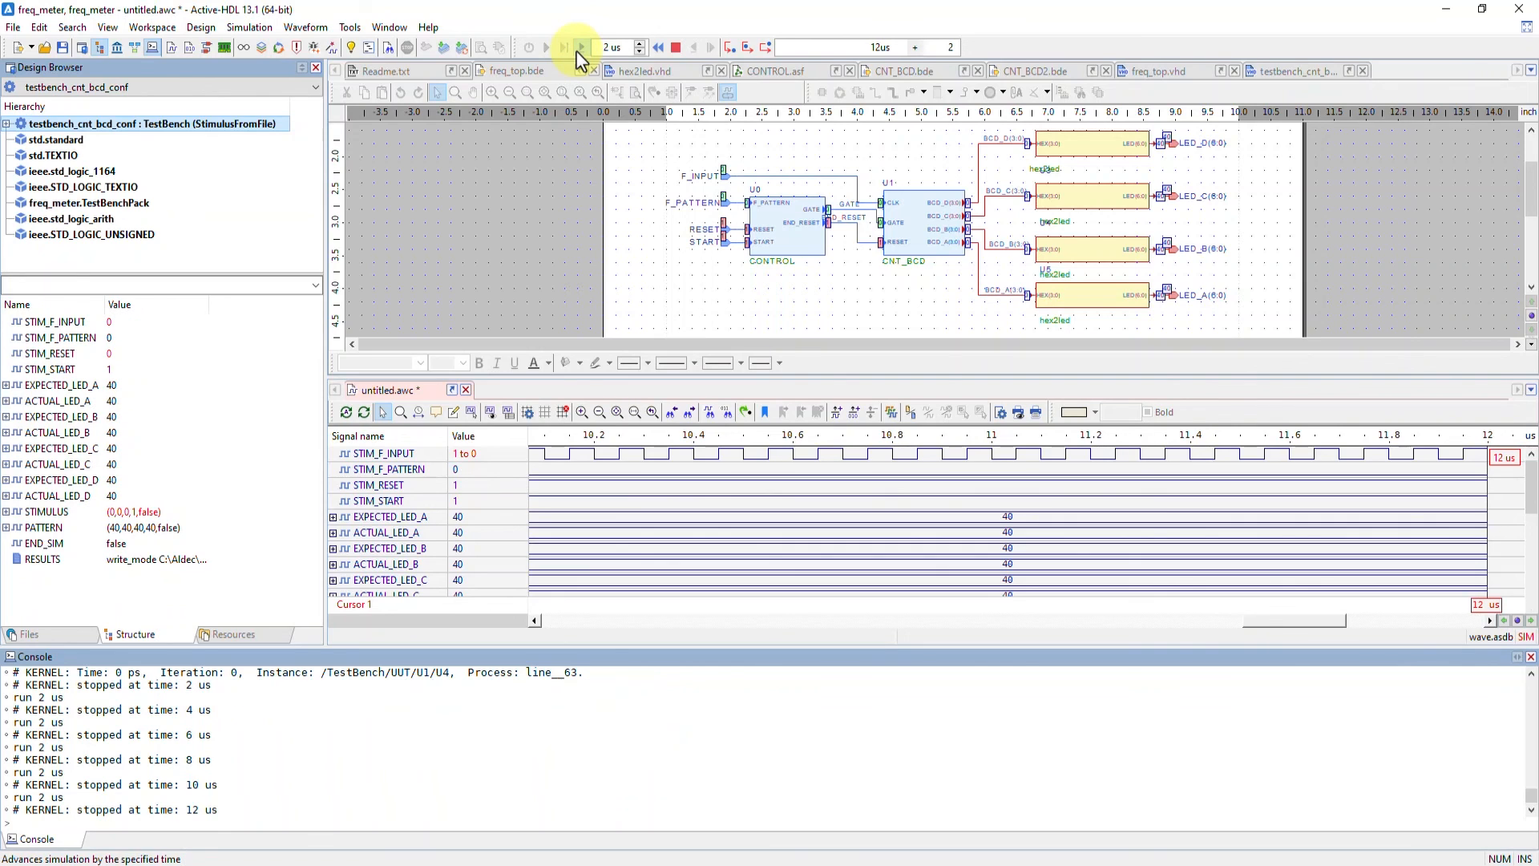
left_click(580, 50)
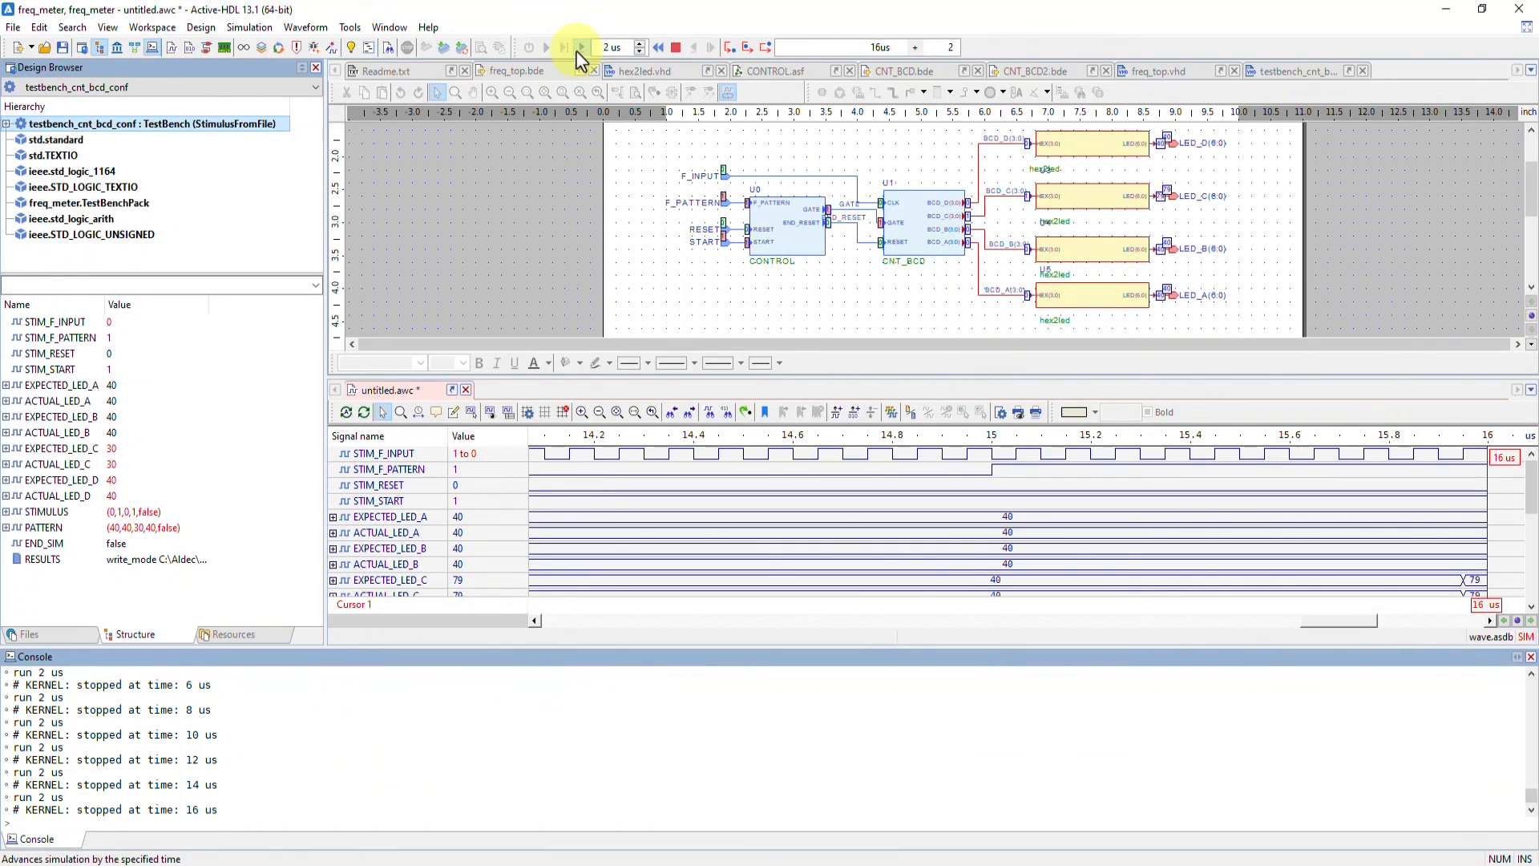
left_click(582, 48)
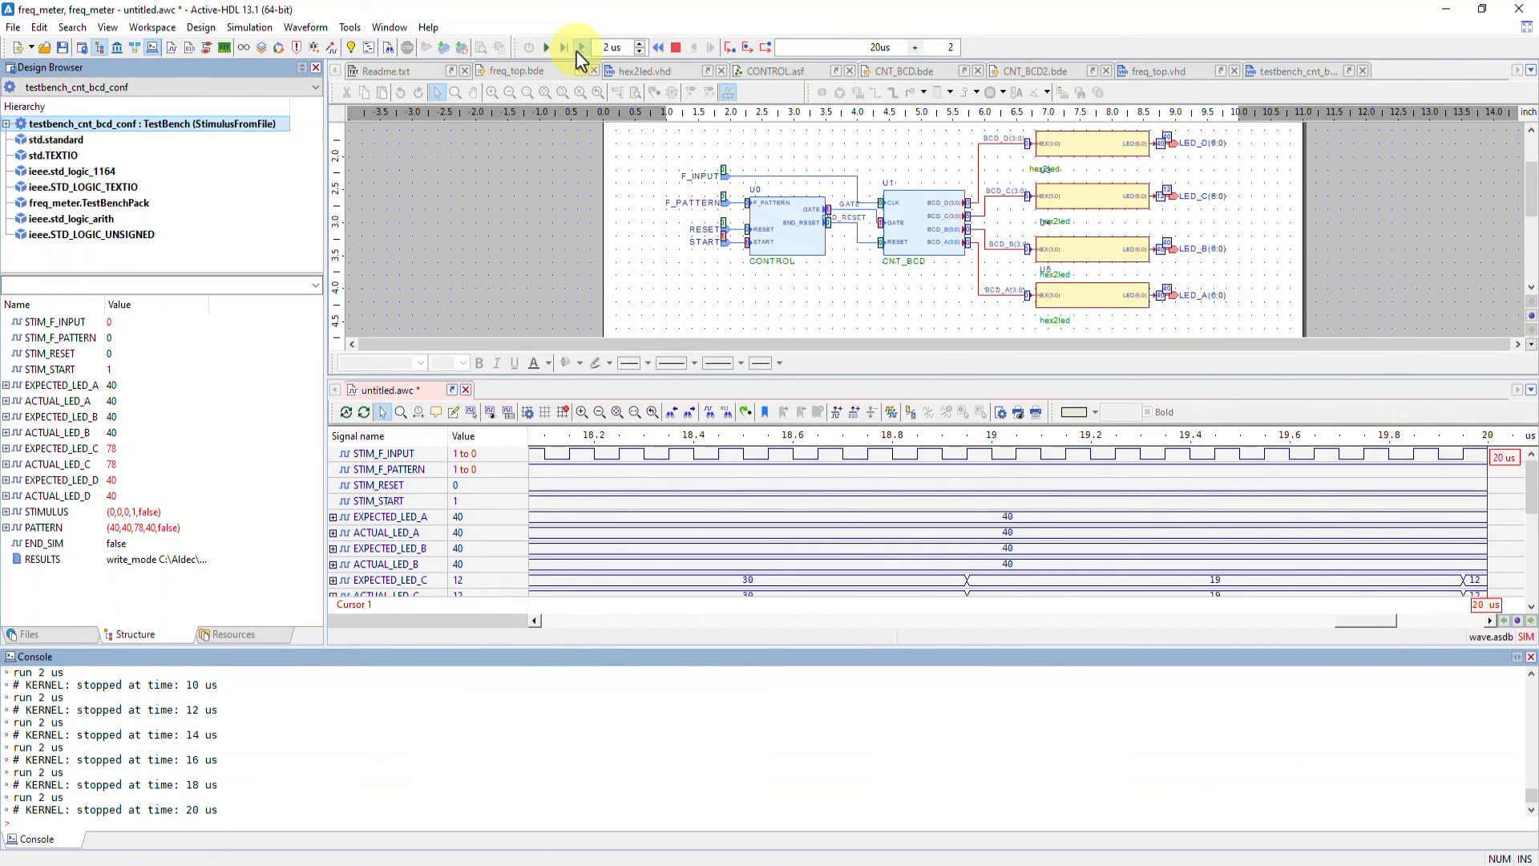
left_click(578, 51)
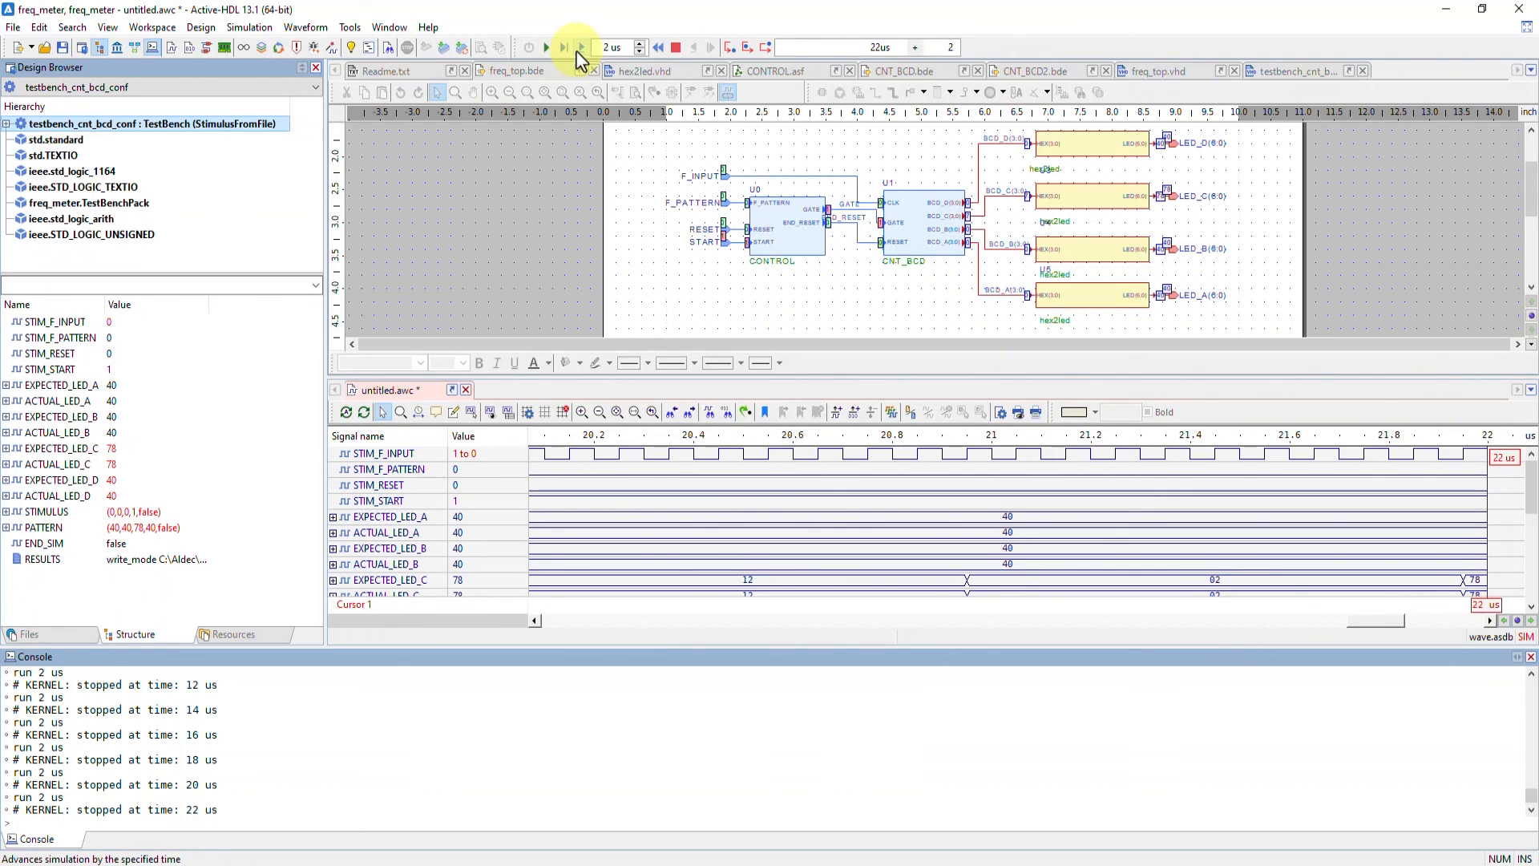